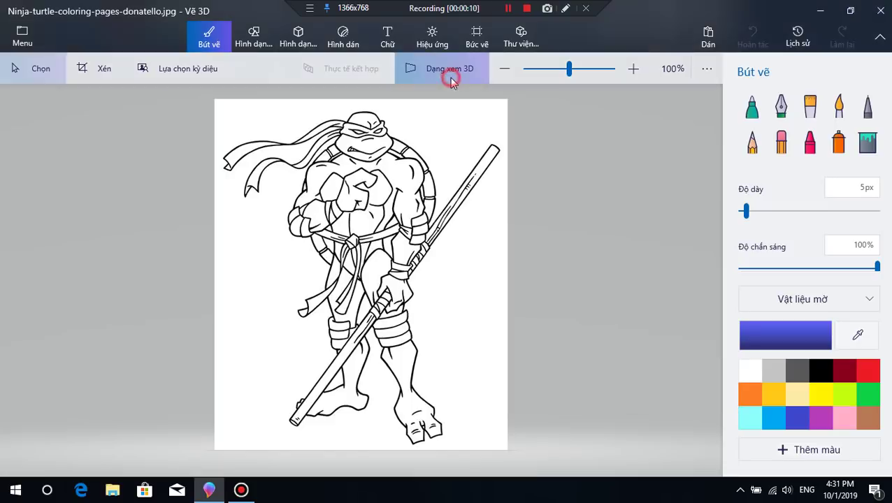
- Select the Fill tool and choose a darker shade of the green swatch as its colour
{"action": "left_click", "coordinate": [450, 82]}
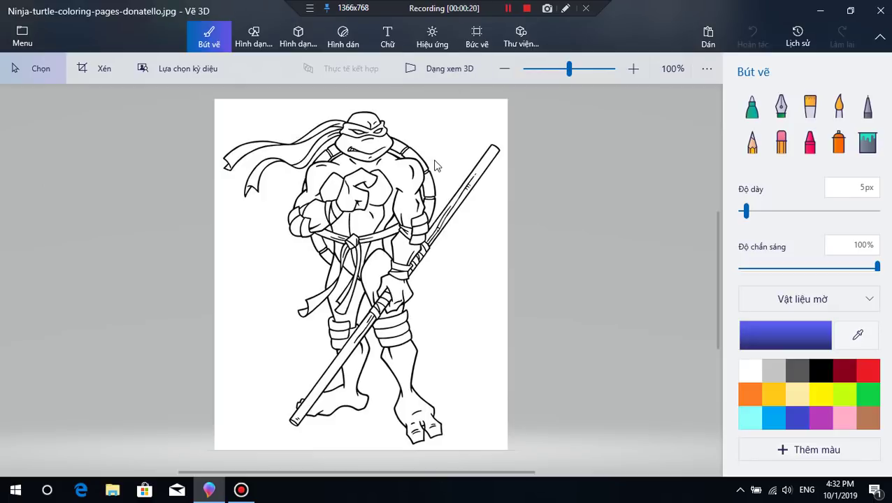
{"action": "left_click", "coordinate": [873, 144]}
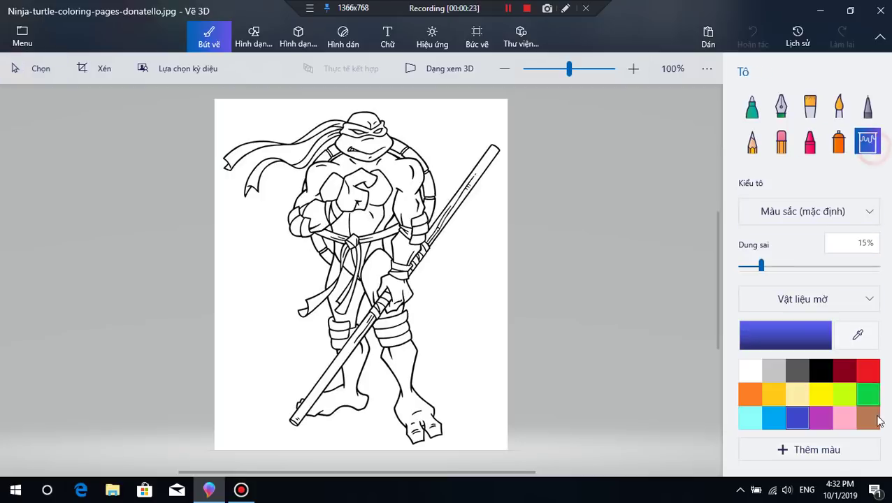
{"action": "left_click", "coordinate": [868, 395]}
{"action": "left_click", "coordinate": [782, 333]}
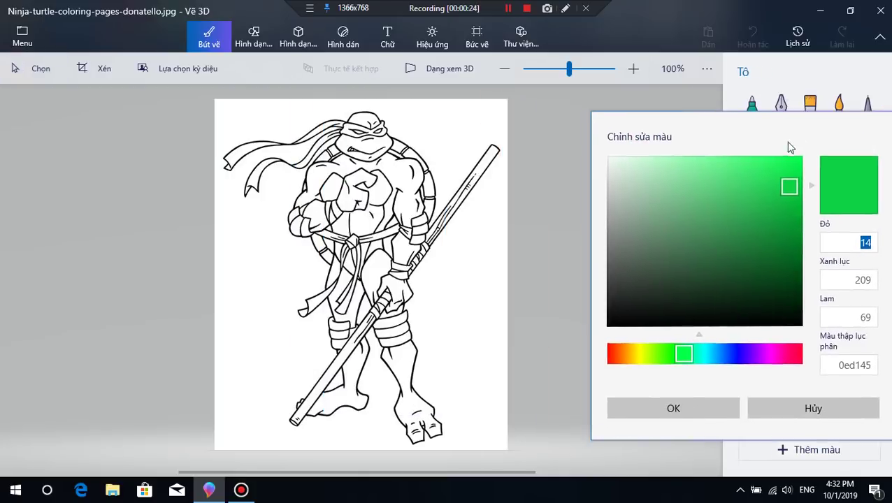
{"action": "left_click_drag", "start_coordinate": [701, 214], "coordinate": [702, 234]}
{"action": "left_click", "coordinate": [591, 411]}
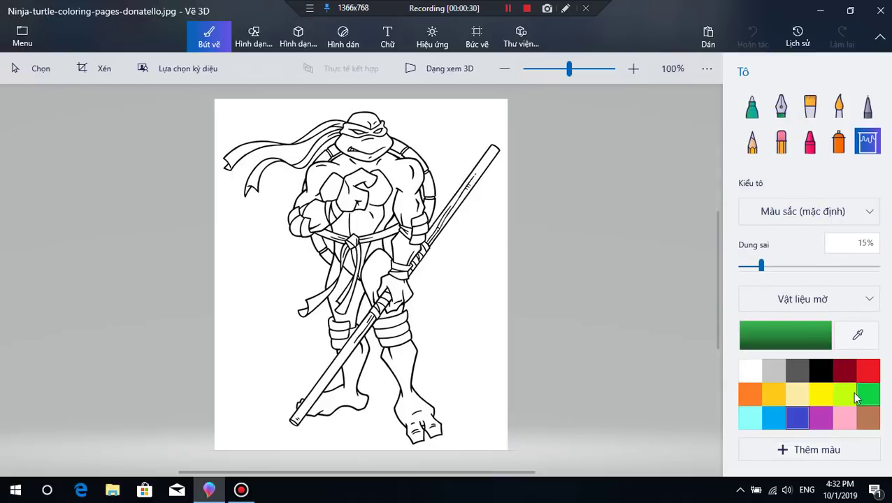
- Set the paint colour to the dark red c1191f, starting from the bright red swatch
{"action": "left_click", "coordinate": [871, 373]}
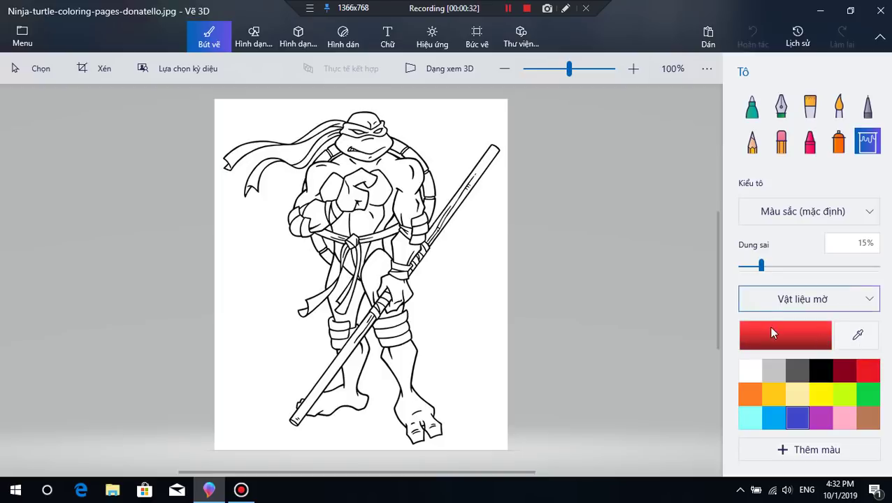
{"action": "left_click", "coordinate": [826, 340]}
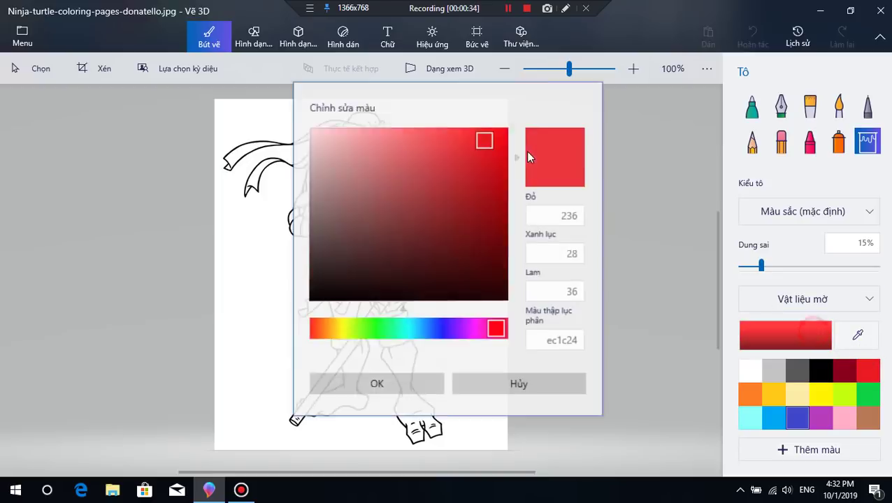
{"action": "left_click_drag", "start_coordinate": [528, 102], "coordinate": [704, 98]}
{"action": "left_click_drag", "start_coordinate": [641, 150], "coordinate": [649, 174]}
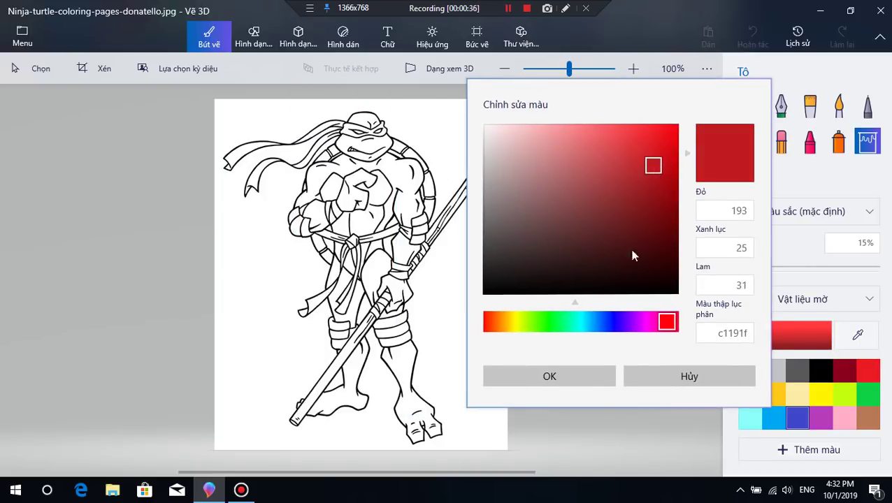
{"action": "left_click", "coordinate": [592, 370]}
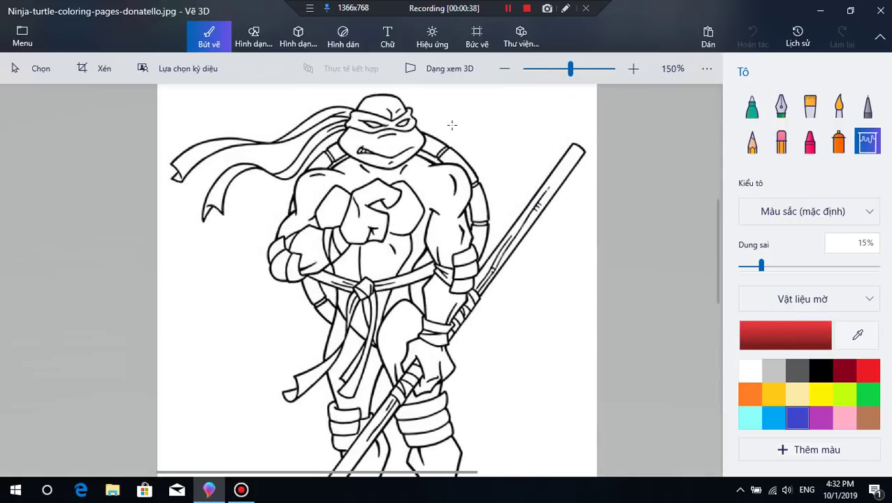
- Try filling the turtle's eye mask and its upper ribbon with the dark red, and undo both fills
{"action": "left_click", "coordinate": [364, 117]}
{"action": "left_click", "coordinate": [325, 119]}
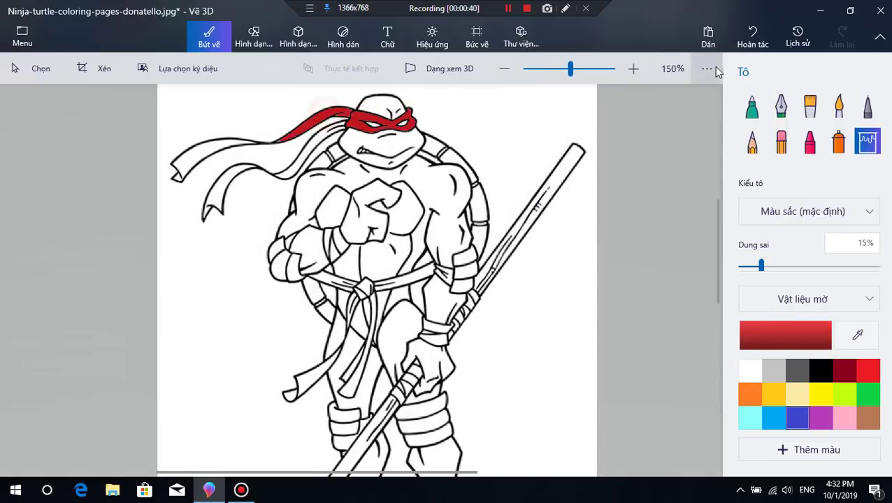
{"action": "double_click", "coordinate": [745, 39]}
- Switch to the watercolor brush at 18 px thickness and try a red dab on the mask, undoing it
{"action": "left_click", "coordinate": [839, 106]}
{"action": "left_click_drag", "start_coordinate": [769, 214], "coordinate": [750, 212]}
{"action": "scroll", "coordinate": [347, 110], "scroll_direction": "up", "scroll_amount": 5}
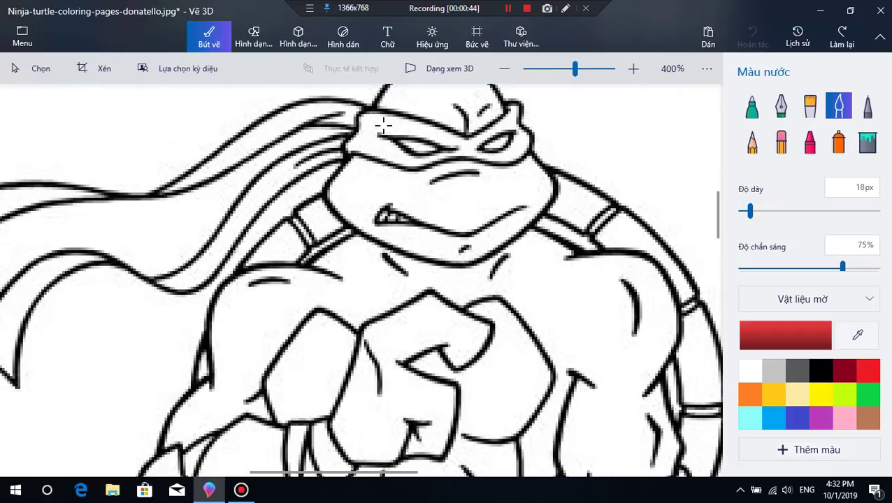
{"action": "left_click", "coordinate": [383, 126]}
{"action": "scroll", "coordinate": [624, 110], "scroll_direction": "down", "scroll_amount": 2}
{"action": "left_click", "coordinate": [753, 35]}
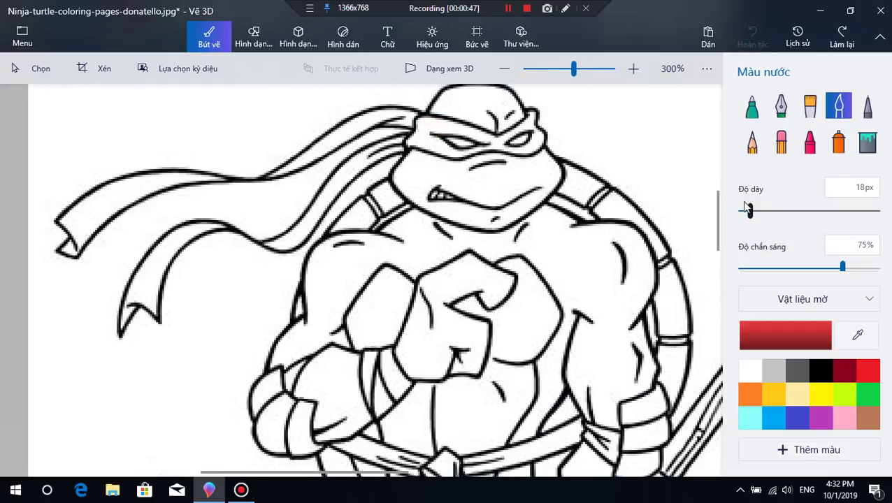
- Reduce the watercolor brush thickness to 5 px and paint the eye mask red around both eyes
{"action": "left_click_drag", "start_coordinate": [748, 210], "coordinate": [744, 210]}
{"action": "left_click", "coordinate": [430, 124]}
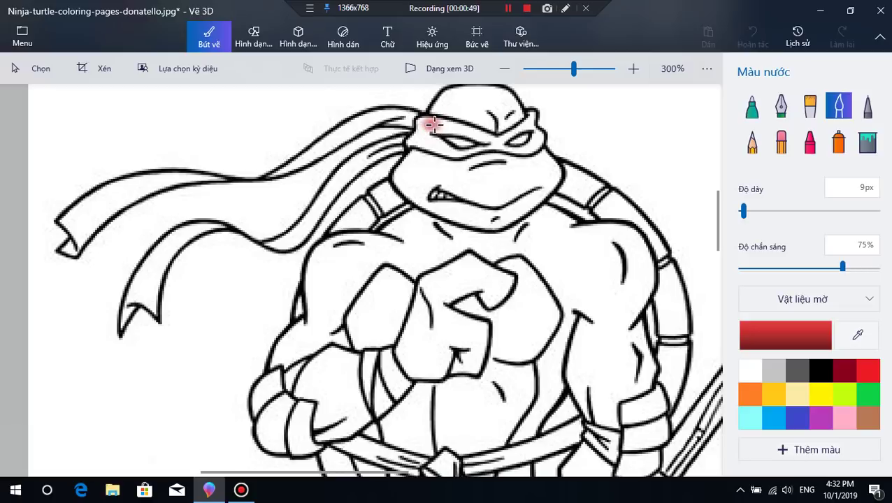
{"action": "mouse_move", "coordinate": [433, 124]}
{"action": "left_mouse_down"}
{"action": "mouse_move", "coordinate": [457, 129]}
{"action": "mouse_move", "coordinate": [424, 123]}
{"action": "mouse_move", "coordinate": [412, 141]}
{"action": "mouse_move", "coordinate": [437, 146]}
{"action": "mouse_move", "coordinate": [414, 144]}
{"action": "mouse_move", "coordinate": [433, 148]}
{"action": "mouse_move", "coordinate": [418, 138]}
{"action": "mouse_move", "coordinate": [429, 126]}
{"action": "mouse_move", "coordinate": [411, 144]}
{"action": "mouse_move", "coordinate": [443, 150]}
{"action": "mouse_move", "coordinate": [430, 141]}
{"action": "mouse_move", "coordinate": [448, 153]}
{"action": "mouse_move", "coordinate": [427, 142]}
{"action": "mouse_move", "coordinate": [430, 131]}
{"action": "mouse_move", "coordinate": [422, 139]}
{"action": "mouse_move", "coordinate": [420, 120]}
{"action": "mouse_move", "coordinate": [444, 124]}
{"action": "left_mouse_up"}
{"action": "left_click_drag", "start_coordinate": [744, 212], "coordinate": [742, 211]}
{"action": "mouse_move", "coordinate": [447, 133]}
{"action": "left_mouse_down"}
{"action": "mouse_move", "coordinate": [485, 138]}
{"action": "mouse_move", "coordinate": [452, 133]}
{"action": "left_mouse_up"}
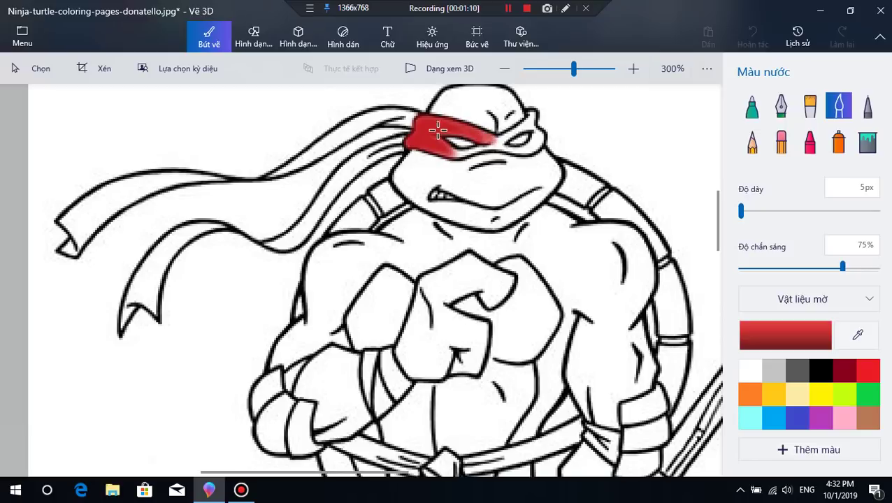
{"action": "left_click_drag", "start_coordinate": [437, 130], "coordinate": [451, 151]}
{"action": "mouse_move", "coordinate": [488, 140]}
{"action": "left_mouse_down"}
{"action": "mouse_move", "coordinate": [519, 131]}
{"action": "mouse_move", "coordinate": [535, 112]}
{"action": "mouse_move", "coordinate": [526, 124]}
{"action": "left_mouse_up"}
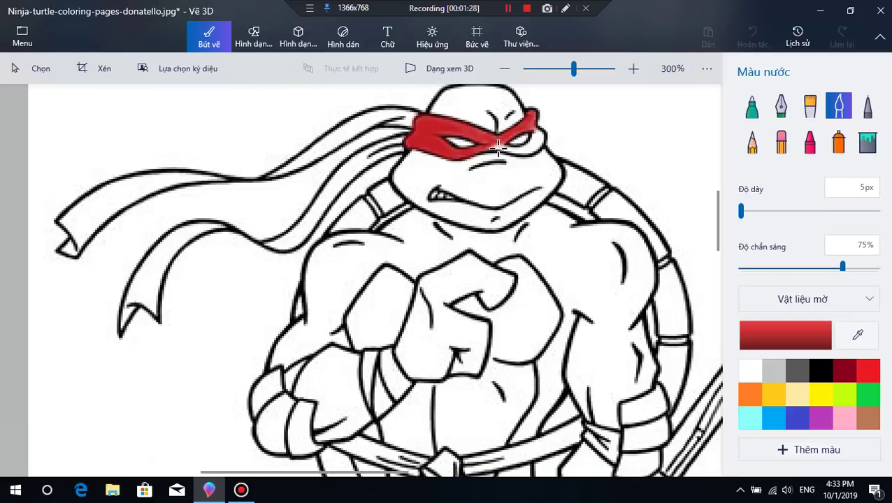
{"action": "left_click_drag", "start_coordinate": [502, 145], "coordinate": [500, 139]}
- Complete the mask's edge and paint the inner sections of both ribbons red, raising the brush thickness to 8 px
{"action": "mouse_move", "coordinate": [528, 153]}
{"action": "left_mouse_down"}
{"action": "mouse_move", "coordinate": [506, 149]}
{"action": "mouse_move", "coordinate": [523, 152]}
{"action": "mouse_move", "coordinate": [539, 140]}
{"action": "mouse_move", "coordinate": [534, 128]}
{"action": "mouse_move", "coordinate": [526, 153]}
{"action": "mouse_move", "coordinate": [542, 144]}
{"action": "mouse_move", "coordinate": [528, 110]}
{"action": "mouse_move", "coordinate": [526, 125]}
{"action": "mouse_move", "coordinate": [499, 142]}
{"action": "mouse_move", "coordinate": [369, 150]}
{"action": "mouse_move", "coordinate": [400, 140]}
{"action": "mouse_move", "coordinate": [361, 153]}
{"action": "mouse_move", "coordinate": [400, 137]}
{"action": "mouse_move", "coordinate": [354, 162]}
{"action": "mouse_move", "coordinate": [364, 153]}
{"action": "mouse_move", "coordinate": [335, 180]}
{"action": "mouse_move", "coordinate": [364, 154]}
{"action": "mouse_move", "coordinate": [340, 185]}
{"action": "mouse_move", "coordinate": [376, 156]}
{"action": "mouse_move", "coordinate": [341, 183]}
{"action": "mouse_move", "coordinate": [360, 158]}
{"action": "mouse_move", "coordinate": [341, 186]}
{"action": "mouse_move", "coordinate": [404, 151]}
{"action": "mouse_move", "coordinate": [351, 173]}
{"action": "mouse_move", "coordinate": [356, 159]}
{"action": "mouse_move", "coordinate": [350, 162]}
{"action": "mouse_move", "coordinate": [368, 157]}
{"action": "mouse_move", "coordinate": [327, 191]}
{"action": "mouse_move", "coordinate": [330, 175]}
{"action": "mouse_move", "coordinate": [311, 218]}
{"action": "mouse_move", "coordinate": [353, 172]}
{"action": "left_mouse_up"}
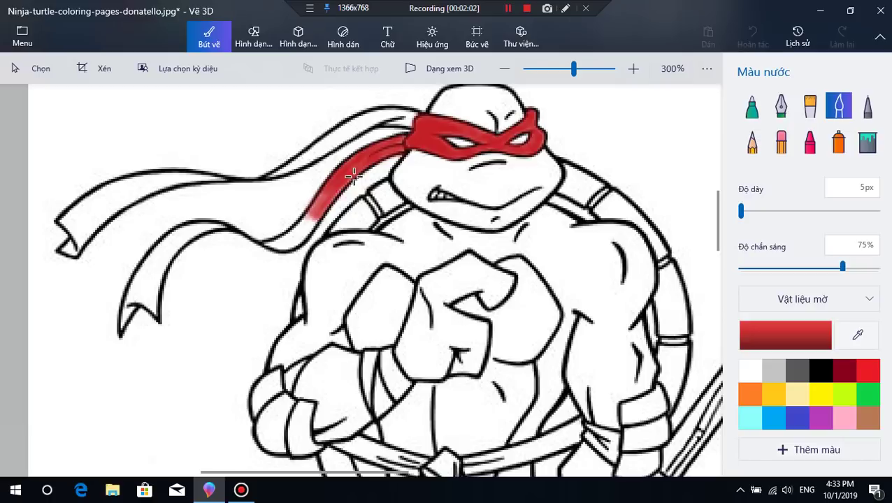
{"action": "mouse_move", "coordinate": [305, 225]}
{"action": "left_mouse_down"}
{"action": "mouse_move", "coordinate": [320, 204]}
{"action": "mouse_move", "coordinate": [270, 244]}
{"action": "mouse_move", "coordinate": [298, 233]}
{"action": "mouse_move", "coordinate": [276, 246]}
{"action": "mouse_move", "coordinate": [294, 245]}
{"action": "mouse_move", "coordinate": [280, 245]}
{"action": "mouse_move", "coordinate": [296, 241]}
{"action": "mouse_move", "coordinate": [313, 216]}
{"action": "mouse_move", "coordinate": [307, 235]}
{"action": "mouse_move", "coordinate": [318, 219]}
{"action": "mouse_move", "coordinate": [285, 241]}
{"action": "mouse_move", "coordinate": [324, 198]}
{"action": "mouse_move", "coordinate": [285, 235]}
{"action": "left_mouse_up"}
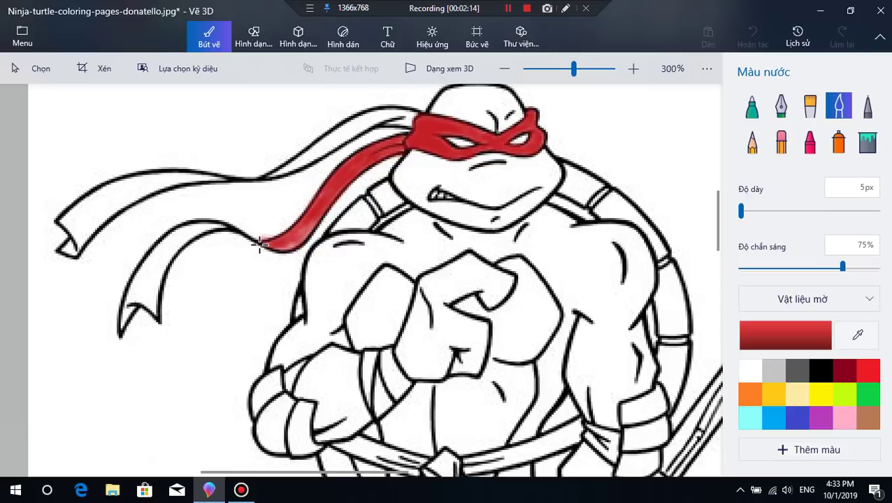
{"action": "left_click", "coordinate": [853, 187]}
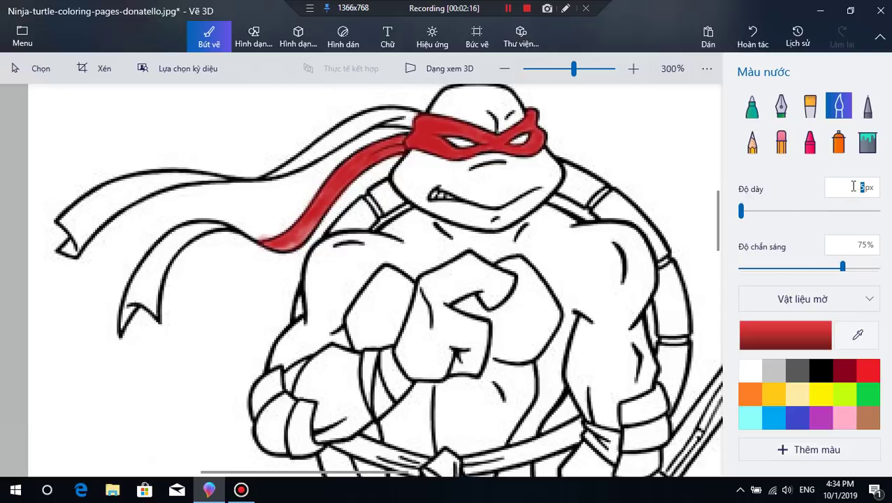
{"action": "type", "text": "8"}
{"action": "key", "text": "Return"}
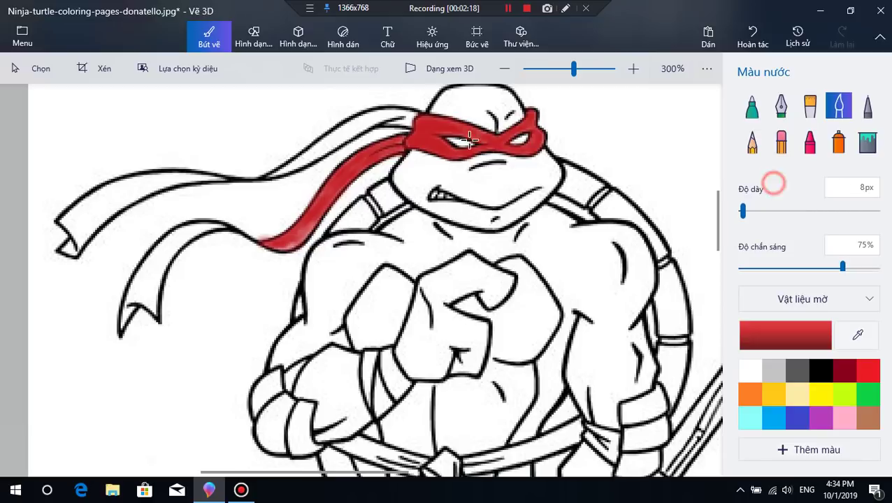
{"action": "mouse_move", "coordinate": [294, 229]}
{"action": "left_mouse_down"}
{"action": "mouse_move", "coordinate": [313, 216]}
{"action": "mouse_move", "coordinate": [286, 248]}
{"action": "mouse_move", "coordinate": [273, 247]}
{"action": "mouse_move", "coordinate": [292, 231]}
{"action": "left_mouse_up"}
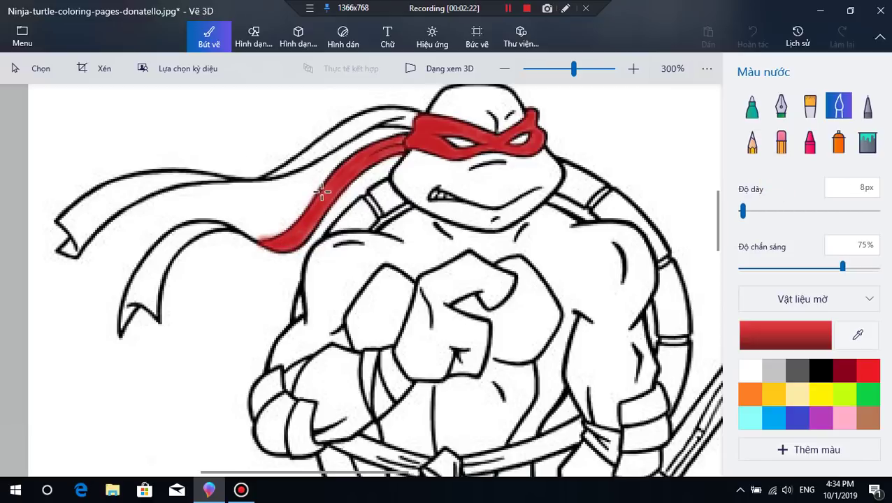
{"action": "mouse_move", "coordinate": [336, 184]}
{"action": "left_mouse_down"}
{"action": "mouse_move", "coordinate": [394, 123]}
{"action": "mouse_move", "coordinate": [406, 123]}
{"action": "mouse_move", "coordinate": [390, 124]}
{"action": "mouse_move", "coordinate": [411, 119]}
{"action": "mouse_move", "coordinate": [386, 124]}
{"action": "mouse_move", "coordinate": [413, 112]}
{"action": "mouse_move", "coordinate": [409, 125]}
{"action": "mouse_move", "coordinate": [411, 110]}
{"action": "mouse_move", "coordinate": [380, 117]}
{"action": "mouse_move", "coordinate": [412, 109]}
{"action": "mouse_move", "coordinate": [341, 132]}
{"action": "mouse_move", "coordinate": [392, 112]}
{"action": "mouse_move", "coordinate": [360, 114]}
{"action": "mouse_move", "coordinate": [365, 120]}
{"action": "mouse_move", "coordinate": [345, 134]}
{"action": "mouse_move", "coordinate": [368, 124]}
{"action": "mouse_move", "coordinate": [336, 145]}
{"action": "mouse_move", "coordinate": [387, 117]}
{"action": "mouse_move", "coordinate": [322, 147]}
{"action": "mouse_move", "coordinate": [340, 132]}
{"action": "mouse_move", "coordinate": [290, 167]}
{"action": "mouse_move", "coordinate": [340, 130]}
{"action": "mouse_move", "coordinate": [297, 161]}
{"action": "mouse_move", "coordinate": [332, 149]}
{"action": "mouse_move", "coordinate": [266, 175]}
{"action": "left_mouse_up"}
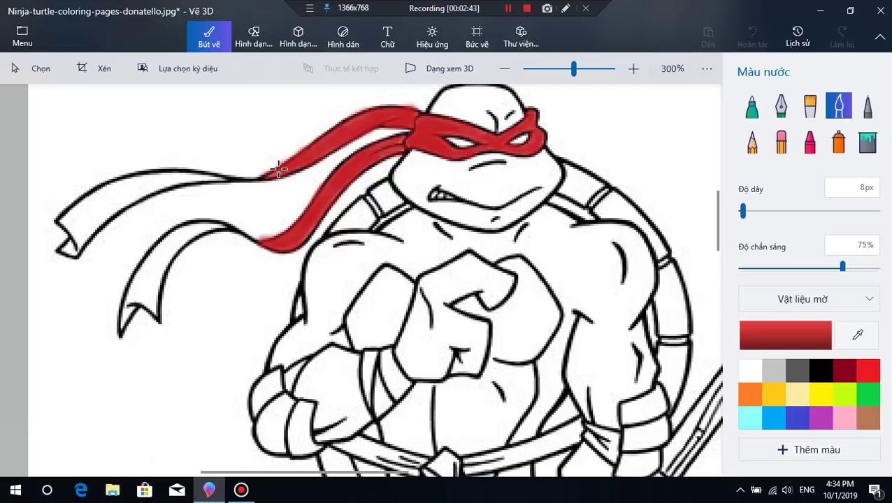
{"action": "left_click_drag", "start_coordinate": [359, 123], "coordinate": [377, 113]}
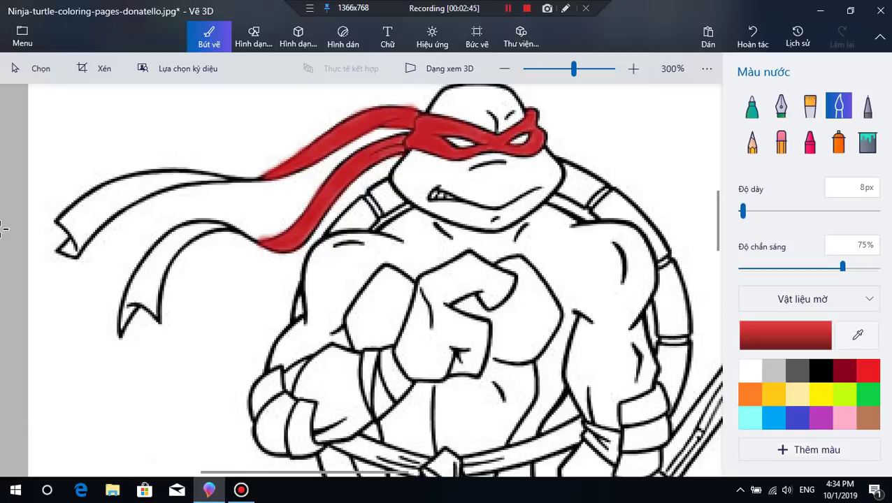
- Paint the loose outer ends of the upper and lower mask ribbons red, including their folded tips
{"action": "mouse_move", "coordinate": [95, 206]}
{"action": "left_mouse_down"}
{"action": "mouse_move", "coordinate": [61, 221]}
{"action": "mouse_move", "coordinate": [106, 193]}
{"action": "mouse_move", "coordinate": [70, 211]}
{"action": "mouse_move", "coordinate": [70, 227]}
{"action": "mouse_move", "coordinate": [62, 221]}
{"action": "mouse_move", "coordinate": [75, 239]}
{"action": "mouse_move", "coordinate": [62, 223]}
{"action": "mouse_move", "coordinate": [78, 246]}
{"action": "left_mouse_up"}
{"action": "mouse_move", "coordinate": [101, 213]}
{"action": "left_mouse_down"}
{"action": "mouse_move", "coordinate": [81, 238]}
{"action": "mouse_move", "coordinate": [116, 207]}
{"action": "mouse_move", "coordinate": [84, 237]}
{"action": "mouse_move", "coordinate": [116, 211]}
{"action": "mouse_move", "coordinate": [83, 231]}
{"action": "mouse_move", "coordinate": [90, 213]}
{"action": "mouse_move", "coordinate": [107, 205]}
{"action": "mouse_move", "coordinate": [80, 223]}
{"action": "mouse_move", "coordinate": [81, 214]}
{"action": "mouse_move", "coordinate": [78, 234]}
{"action": "mouse_move", "coordinate": [65, 222]}
{"action": "mouse_move", "coordinate": [103, 201]}
{"action": "mouse_move", "coordinate": [68, 216]}
{"action": "left_mouse_up"}
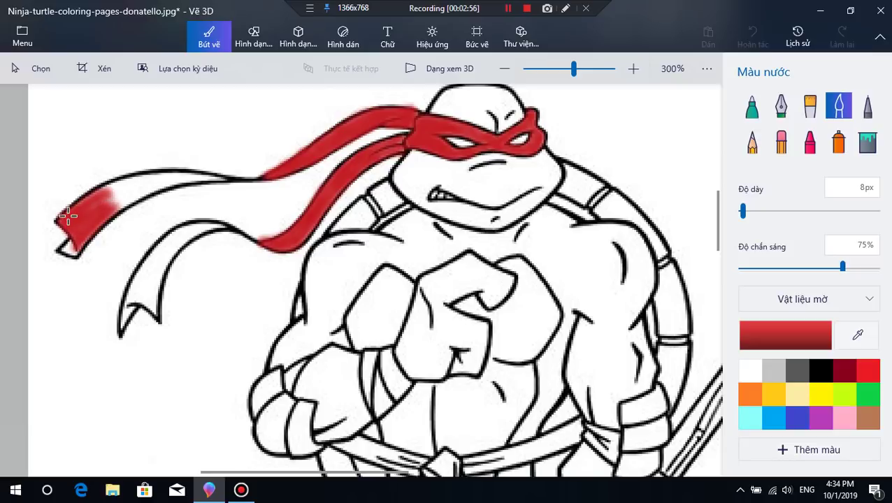
{"action": "mouse_move", "coordinate": [117, 183]}
{"action": "left_mouse_down"}
{"action": "mouse_move", "coordinate": [134, 183]}
{"action": "mouse_move", "coordinate": [105, 194]}
{"action": "mouse_move", "coordinate": [135, 183]}
{"action": "mouse_move", "coordinate": [94, 210]}
{"action": "mouse_move", "coordinate": [136, 189]}
{"action": "mouse_move", "coordinate": [131, 201]}
{"action": "mouse_move", "coordinate": [64, 253]}
{"action": "left_mouse_up"}
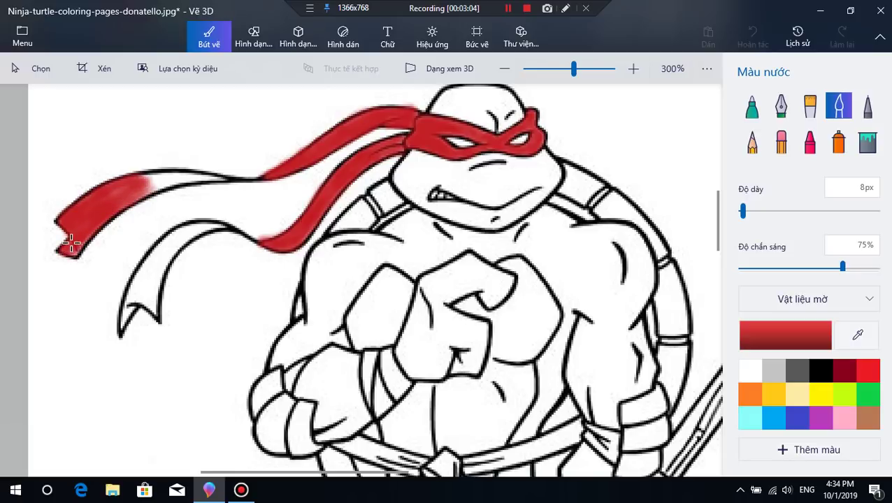
{"action": "mouse_move", "coordinate": [73, 251]}
{"action": "left_mouse_down"}
{"action": "mouse_move", "coordinate": [121, 196]}
{"action": "mouse_move", "coordinate": [101, 205]}
{"action": "mouse_move", "coordinate": [166, 177]}
{"action": "mouse_move", "coordinate": [132, 180]}
{"action": "mouse_move", "coordinate": [179, 176]}
{"action": "mouse_move", "coordinate": [130, 186]}
{"action": "mouse_move", "coordinate": [176, 179]}
{"action": "mouse_move", "coordinate": [134, 197]}
{"action": "mouse_move", "coordinate": [143, 200]}
{"action": "mouse_move", "coordinate": [150, 197]}
{"action": "mouse_move", "coordinate": [132, 188]}
{"action": "mouse_move", "coordinate": [185, 176]}
{"action": "mouse_move", "coordinate": [138, 186]}
{"action": "mouse_move", "coordinate": [184, 175]}
{"action": "mouse_move", "coordinate": [146, 179]}
{"action": "mouse_move", "coordinate": [233, 180]}
{"action": "mouse_move", "coordinate": [168, 179]}
{"action": "left_mouse_up"}
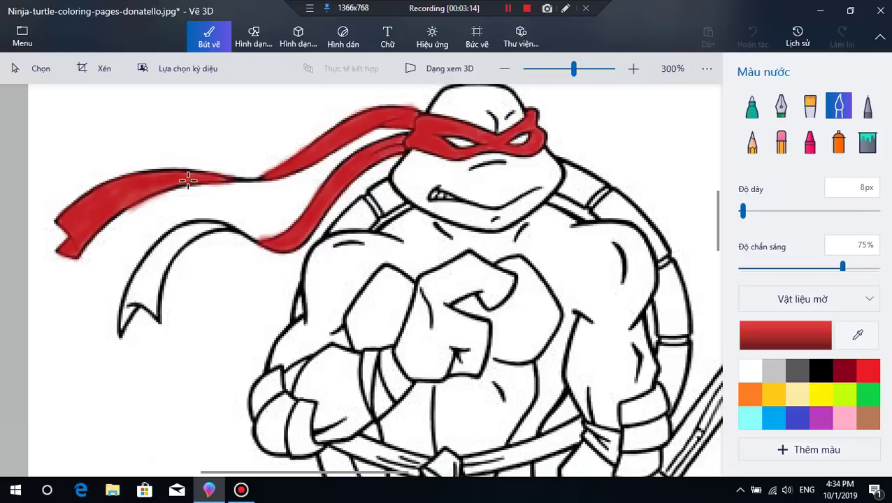
{"action": "mouse_move", "coordinate": [146, 272]}
{"action": "left_mouse_down"}
{"action": "mouse_move", "coordinate": [121, 327]}
{"action": "mouse_move", "coordinate": [152, 266]}
{"action": "mouse_move", "coordinate": [128, 293]}
{"action": "mouse_move", "coordinate": [138, 278]}
{"action": "mouse_move", "coordinate": [121, 319]}
{"action": "mouse_move", "coordinate": [174, 247]}
{"action": "mouse_move", "coordinate": [131, 283]}
{"action": "mouse_move", "coordinate": [174, 236]}
{"action": "mouse_move", "coordinate": [148, 260]}
{"action": "mouse_move", "coordinate": [138, 275]}
{"action": "mouse_move", "coordinate": [201, 225]}
{"action": "mouse_move", "coordinate": [151, 254]}
{"action": "mouse_move", "coordinate": [140, 304]}
{"action": "mouse_move", "coordinate": [152, 307]}
{"action": "mouse_move", "coordinate": [144, 297]}
{"action": "mouse_move", "coordinate": [159, 275]}
{"action": "mouse_move", "coordinate": [152, 307]}
{"action": "mouse_move", "coordinate": [160, 270]}
{"action": "mouse_move", "coordinate": [155, 314]}
{"action": "mouse_move", "coordinate": [146, 288]}
{"action": "left_mouse_up"}
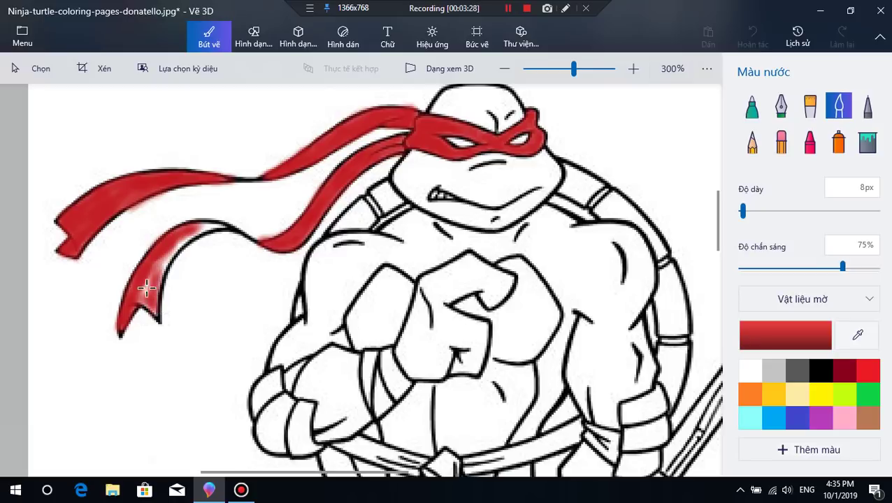
{"action": "mouse_move", "coordinate": [142, 301]}
{"action": "left_mouse_down"}
{"action": "mouse_move", "coordinate": [161, 264]}
{"action": "mouse_move", "coordinate": [143, 292]}
{"action": "mouse_move", "coordinate": [130, 288]}
{"action": "mouse_move", "coordinate": [148, 262]}
{"action": "mouse_move", "coordinate": [161, 259]}
{"action": "mouse_move", "coordinate": [149, 290]}
{"action": "mouse_move", "coordinate": [172, 253]}
{"action": "mouse_move", "coordinate": [155, 306]}
{"action": "mouse_move", "coordinate": [155, 279]}
{"action": "mouse_move", "coordinate": [185, 238]}
{"action": "mouse_move", "coordinate": [163, 263]}
{"action": "mouse_move", "coordinate": [188, 232]}
{"action": "mouse_move", "coordinate": [168, 258]}
{"action": "mouse_move", "coordinate": [207, 230]}
{"action": "mouse_move", "coordinate": [178, 243]}
{"action": "mouse_move", "coordinate": [220, 226]}
{"action": "mouse_move", "coordinate": [191, 232]}
{"action": "mouse_move", "coordinate": [213, 228]}
{"action": "mouse_move", "coordinate": [195, 224]}
{"action": "mouse_move", "coordinate": [169, 239]}
{"action": "mouse_move", "coordinate": [202, 226]}
{"action": "mouse_move", "coordinate": [223, 223]}
{"action": "mouse_move", "coordinate": [182, 232]}
{"action": "mouse_move", "coordinate": [238, 231]}
{"action": "left_mouse_up"}
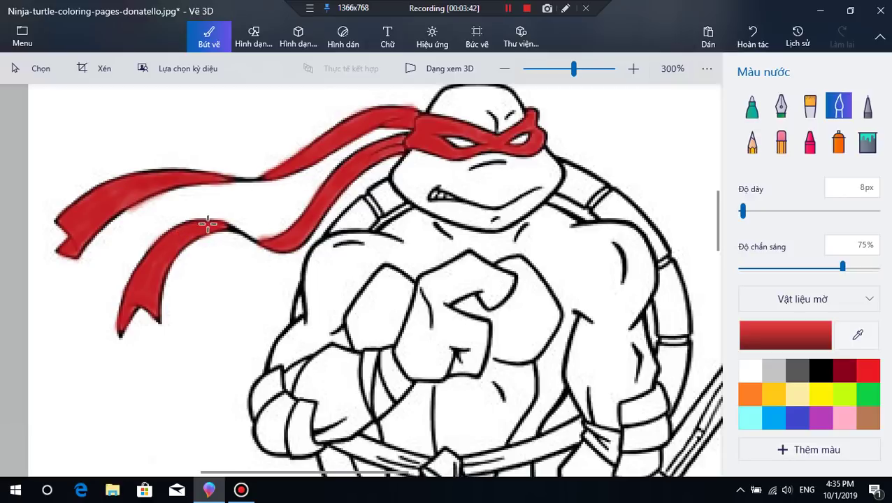
- Set the colour to green 0ed145 and test it with a dab on the shell rim beside the neck
{"action": "scroll", "coordinate": [325, 183], "scroll_direction": "down", "scroll_amount": 5}
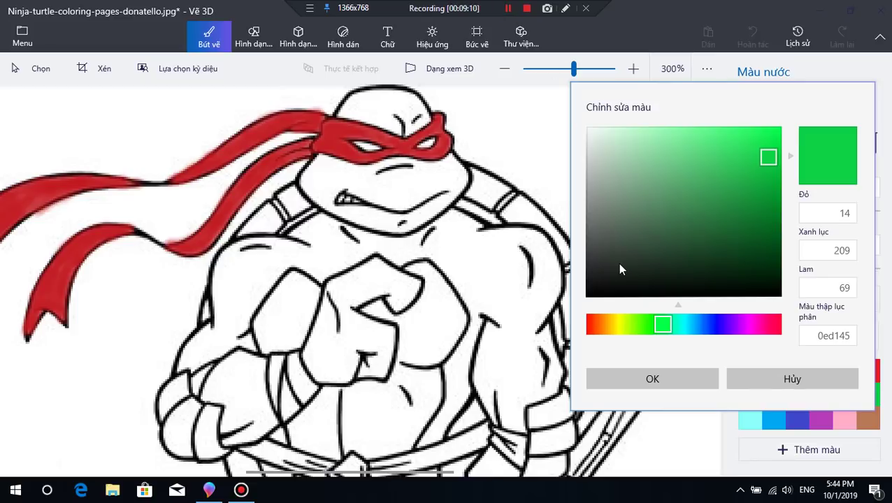
{"action": "left_click", "coordinate": [639, 383]}
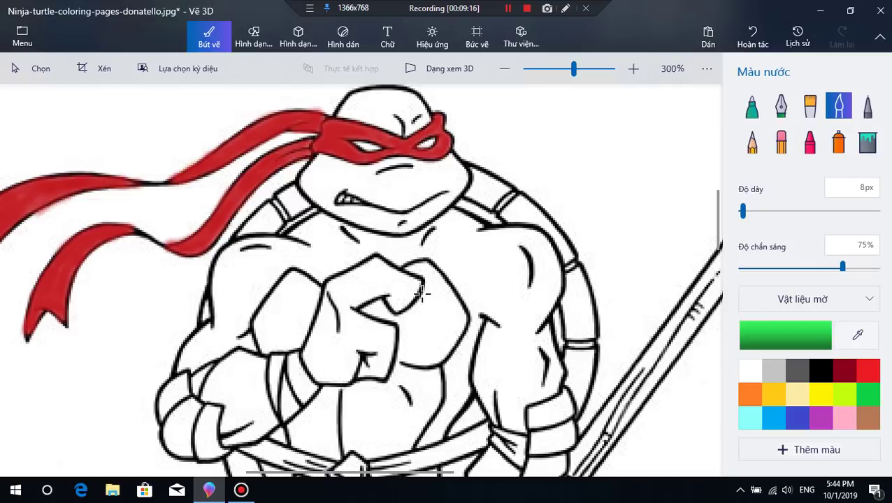
{"action": "left_click", "coordinate": [477, 191]}
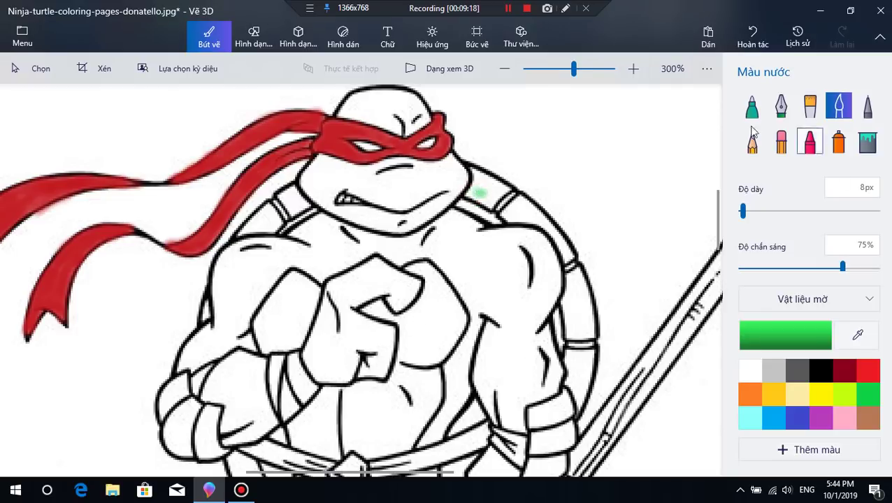
{"action": "scroll", "coordinate": [481, 193], "scroll_direction": "down", "scroll_amount": 4}
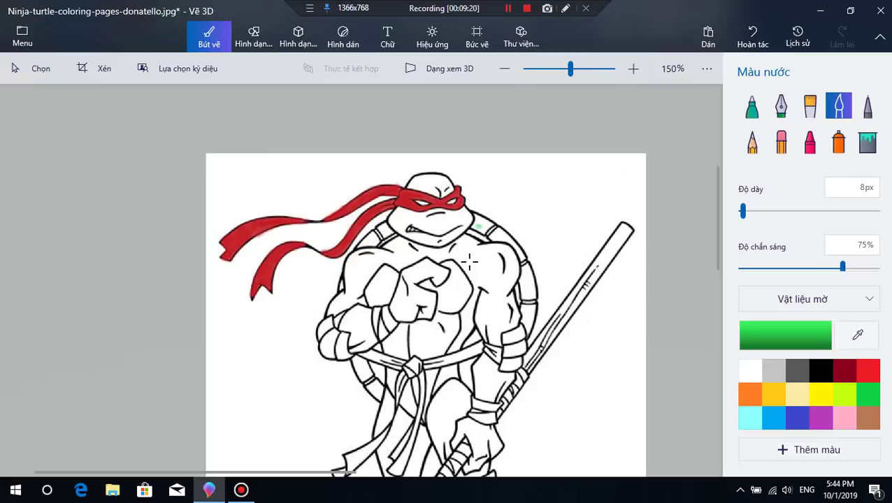
{"action": "scroll", "coordinate": [469, 262], "scroll_direction": "up", "scroll_amount": 4}
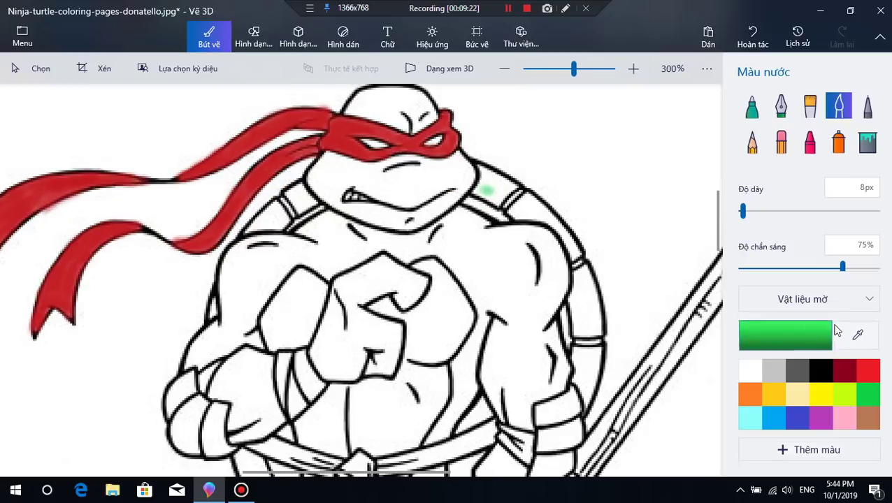
- Darken the watercolor brush colour to green 139036
{"action": "left_click", "coordinate": [808, 334]}
{"action": "left_click_drag", "start_coordinate": [430, 176], "coordinate": [482, 186]}
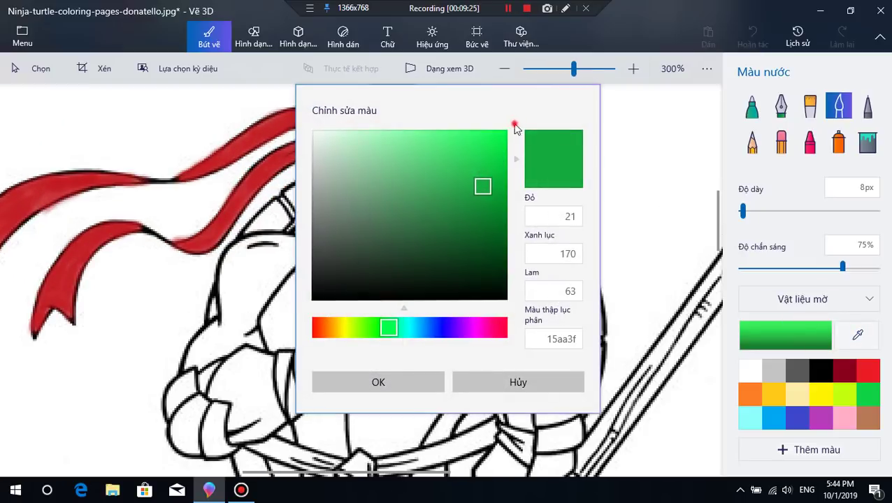
{"action": "left_click_drag", "start_coordinate": [555, 118], "coordinate": [770, 128]}
{"action": "left_click_drag", "start_coordinate": [696, 214], "coordinate": [699, 211]}
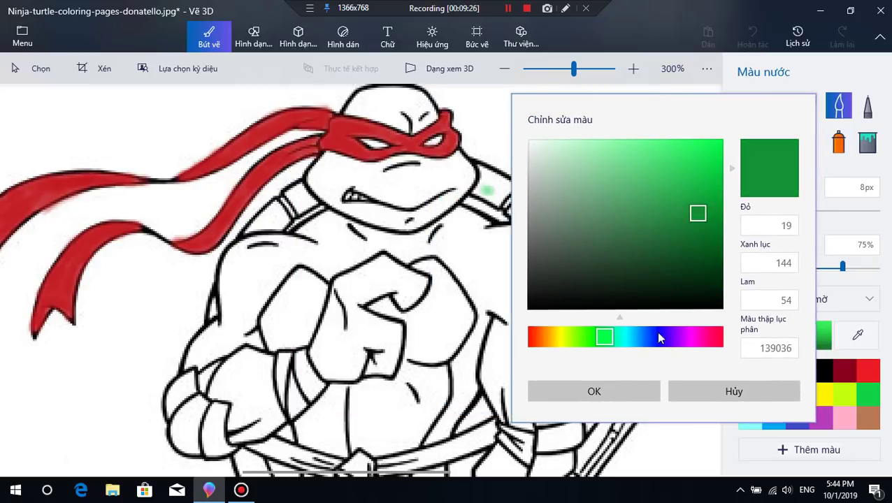
{"action": "left_click", "coordinate": [627, 390]}
- Paint the two shell rim segments beside the neck and above the shoulder dark green
{"action": "left_click", "coordinate": [487, 187]}
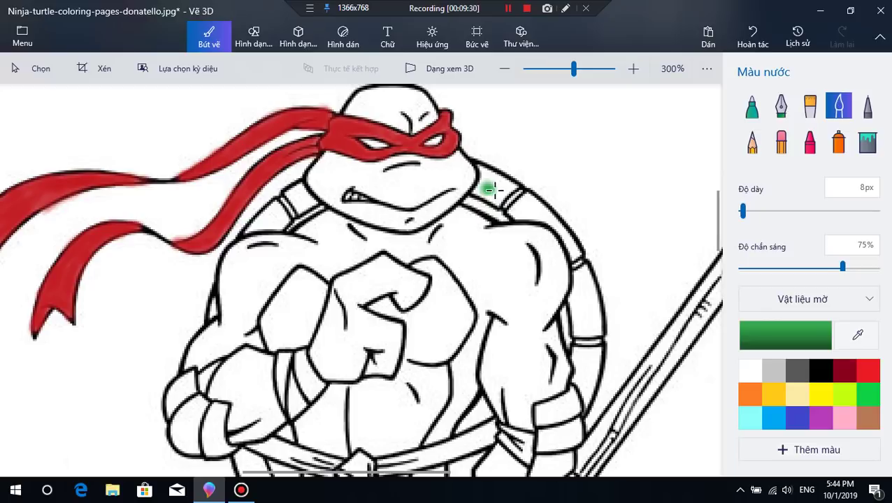
{"action": "mouse_move", "coordinate": [489, 189]}
{"action": "left_mouse_down"}
{"action": "mouse_move", "coordinate": [488, 183]}
{"action": "mouse_move", "coordinate": [484, 173]}
{"action": "mouse_move", "coordinate": [477, 189]}
{"action": "mouse_move", "coordinate": [482, 196]}
{"action": "mouse_move", "coordinate": [482, 182]}
{"action": "mouse_move", "coordinate": [478, 189]}
{"action": "mouse_move", "coordinate": [492, 199]}
{"action": "mouse_move", "coordinate": [477, 188]}
{"action": "mouse_move", "coordinate": [493, 176]}
{"action": "mouse_move", "coordinate": [485, 182]}
{"action": "mouse_move", "coordinate": [482, 172]}
{"action": "mouse_move", "coordinate": [500, 183]}
{"action": "mouse_move", "coordinate": [494, 194]}
{"action": "mouse_move", "coordinate": [501, 189]}
{"action": "mouse_move", "coordinate": [495, 199]}
{"action": "mouse_move", "coordinate": [484, 190]}
{"action": "mouse_move", "coordinate": [497, 203]}
{"action": "mouse_move", "coordinate": [513, 185]}
{"action": "mouse_move", "coordinate": [478, 165]}
{"action": "mouse_move", "coordinate": [484, 198]}
{"action": "mouse_move", "coordinate": [496, 204]}
{"action": "mouse_move", "coordinate": [512, 184]}
{"action": "mouse_move", "coordinate": [496, 203]}
{"action": "mouse_move", "coordinate": [485, 195]}
{"action": "mouse_move", "coordinate": [514, 174]}
{"action": "left_mouse_up"}
{"action": "scroll", "coordinate": [514, 174], "scroll_direction": "down", "scroll_amount": 2}
{"action": "mouse_move", "coordinate": [500, 214]}
{"action": "left_mouse_down"}
{"action": "mouse_move", "coordinate": [519, 194]}
{"action": "mouse_move", "coordinate": [518, 205]}
{"action": "mouse_move", "coordinate": [525, 200]}
{"action": "mouse_move", "coordinate": [511, 200]}
{"action": "mouse_move", "coordinate": [525, 185]}
{"action": "mouse_move", "coordinate": [509, 202]}
{"action": "mouse_move", "coordinate": [542, 206]}
{"action": "mouse_move", "coordinate": [527, 188]}
{"action": "mouse_move", "coordinate": [537, 208]}
{"action": "mouse_move", "coordinate": [508, 201]}
{"action": "mouse_move", "coordinate": [549, 216]}
{"action": "mouse_move", "coordinate": [529, 201]}
{"action": "mouse_move", "coordinate": [554, 220]}
{"action": "mouse_move", "coordinate": [528, 193]}
{"action": "mouse_move", "coordinate": [565, 224]}
{"action": "mouse_move", "coordinate": [534, 193]}
{"action": "mouse_move", "coordinate": [570, 232]}
{"action": "mouse_move", "coordinate": [548, 212]}
{"action": "mouse_move", "coordinate": [569, 245]}
{"action": "mouse_move", "coordinate": [553, 212]}
{"action": "mouse_move", "coordinate": [570, 245]}
{"action": "mouse_move", "coordinate": [571, 233]}
{"action": "mouse_move", "coordinate": [576, 240]}
{"action": "mouse_move", "coordinate": [569, 248]}
{"action": "mouse_move", "coordinate": [574, 239]}
{"action": "mouse_move", "coordinate": [539, 208]}
{"action": "mouse_move", "coordinate": [563, 232]}
{"action": "left_mouse_up"}
{"action": "scroll", "coordinate": [522, 193], "scroll_direction": "up", "scroll_amount": 2}
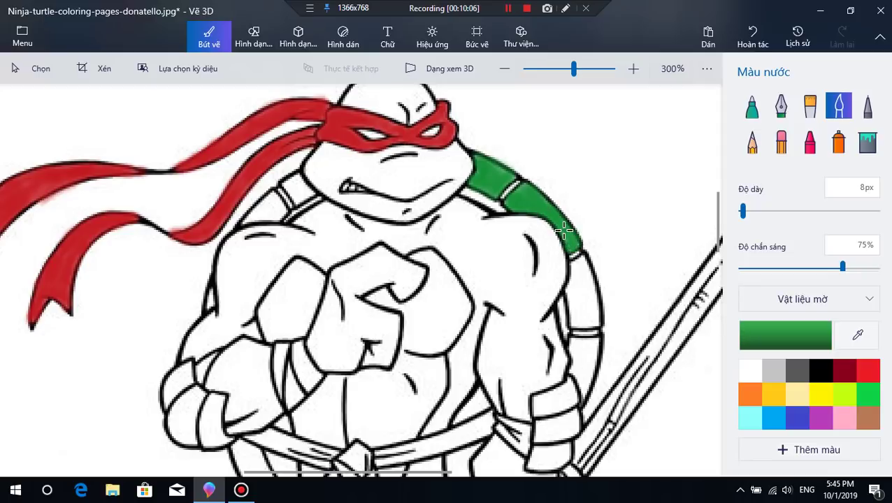
- Paint the two remaining shell rim segments beside the hanging arm on the staff side dark green
{"action": "mouse_move", "coordinate": [574, 273]}
{"action": "left_mouse_down"}
{"action": "mouse_move", "coordinate": [577, 283]}
{"action": "mouse_move", "coordinate": [572, 262]}
{"action": "mouse_move", "coordinate": [575, 276]}
{"action": "left_mouse_up"}
{"action": "mouse_move", "coordinate": [573, 296]}
{"action": "left_mouse_down"}
{"action": "mouse_move", "coordinate": [569, 317]}
{"action": "mouse_move", "coordinate": [583, 275]}
{"action": "mouse_move", "coordinate": [586, 294]}
{"action": "mouse_move", "coordinate": [580, 266]}
{"action": "mouse_move", "coordinate": [571, 269]}
{"action": "mouse_move", "coordinate": [580, 262]}
{"action": "mouse_move", "coordinate": [591, 298]}
{"action": "mouse_move", "coordinate": [584, 262]}
{"action": "mouse_move", "coordinate": [566, 295]}
{"action": "mouse_move", "coordinate": [573, 277]}
{"action": "mouse_move", "coordinate": [576, 321]}
{"action": "mouse_move", "coordinate": [574, 304]}
{"action": "mouse_move", "coordinate": [594, 328]}
{"action": "mouse_move", "coordinate": [581, 321]}
{"action": "mouse_move", "coordinate": [582, 292]}
{"action": "mouse_move", "coordinate": [592, 314]}
{"action": "mouse_move", "coordinate": [581, 295]}
{"action": "mouse_move", "coordinate": [582, 257]}
{"action": "mouse_move", "coordinate": [593, 325]}
{"action": "mouse_move", "coordinate": [575, 328]}
{"action": "mouse_move", "coordinate": [593, 323]}
{"action": "mouse_move", "coordinate": [581, 296]}
{"action": "mouse_move", "coordinate": [573, 313]}
{"action": "mouse_move", "coordinate": [586, 293]}
{"action": "left_mouse_up"}
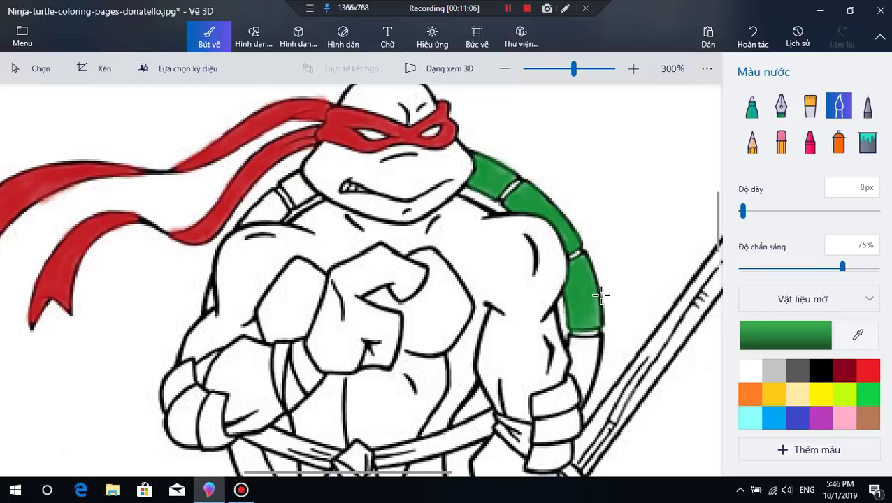
{"action": "scroll", "coordinate": [463, 333], "scroll_direction": "down", "scroll_amount": 2}
{"action": "scroll", "coordinate": [554, 344], "scroll_direction": "up", "scroll_amount": 3}
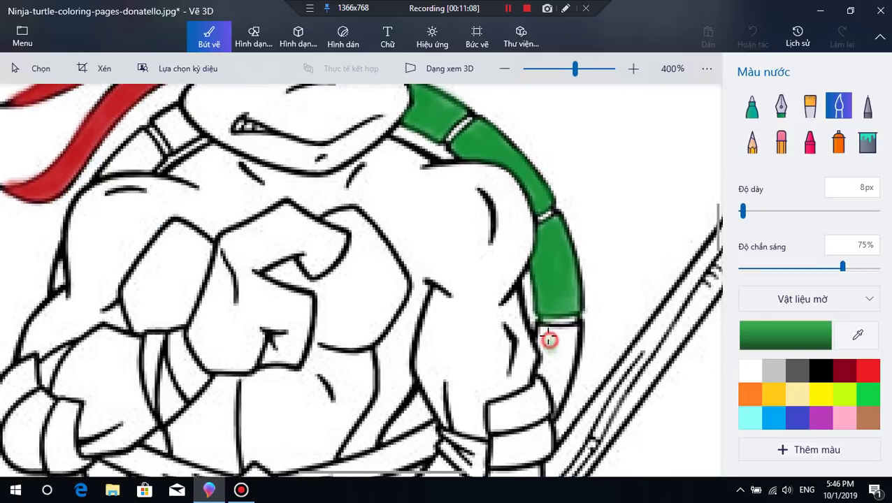
{"action": "scroll", "coordinate": [549, 340], "scroll_direction": "down", "scroll_amount": 1}
{"action": "mouse_move", "coordinate": [546, 343]}
{"action": "left_mouse_down"}
{"action": "mouse_move", "coordinate": [554, 386]}
{"action": "mouse_move", "coordinate": [546, 358]}
{"action": "mouse_move", "coordinate": [550, 378]}
{"action": "mouse_move", "coordinate": [542, 365]}
{"action": "mouse_move", "coordinate": [544, 344]}
{"action": "mouse_move", "coordinate": [546, 354]}
{"action": "mouse_move", "coordinate": [548, 335]}
{"action": "mouse_move", "coordinate": [563, 342]}
{"action": "mouse_move", "coordinate": [550, 360]}
{"action": "mouse_move", "coordinate": [539, 356]}
{"action": "mouse_move", "coordinate": [553, 335]}
{"action": "mouse_move", "coordinate": [543, 333]}
{"action": "mouse_move", "coordinate": [567, 335]}
{"action": "mouse_move", "coordinate": [551, 367]}
{"action": "mouse_move", "coordinate": [565, 332]}
{"action": "mouse_move", "coordinate": [560, 373]}
{"action": "mouse_move", "coordinate": [565, 341]}
{"action": "mouse_move", "coordinate": [556, 364]}
{"action": "mouse_move", "coordinate": [540, 363]}
{"action": "mouse_move", "coordinate": [551, 385]}
{"action": "mouse_move", "coordinate": [564, 352]}
{"action": "mouse_move", "coordinate": [555, 386]}
{"action": "mouse_move", "coordinate": [553, 334]}
{"action": "left_mouse_up"}
- Paint the shell rim segments between the ribbons and the opposite shoulder, plus the sliver behind the raised arm, dark green
{"action": "mouse_move", "coordinate": [240, 191]}
{"action": "left_mouse_down"}
{"action": "mouse_move", "coordinate": [213, 216]}
{"action": "mouse_move", "coordinate": [243, 185]}
{"action": "mouse_move", "coordinate": [252, 204]}
{"action": "mouse_move", "coordinate": [243, 185]}
{"action": "mouse_move", "coordinate": [242, 211]}
{"action": "mouse_move", "coordinate": [227, 211]}
{"action": "mouse_move", "coordinate": [246, 209]}
{"action": "mouse_move", "coordinate": [251, 201]}
{"action": "mouse_move", "coordinate": [217, 208]}
{"action": "mouse_move", "coordinate": [251, 207]}
{"action": "mouse_move", "coordinate": [240, 187]}
{"action": "mouse_move", "coordinate": [245, 201]}
{"action": "mouse_move", "coordinate": [214, 217]}
{"action": "mouse_move", "coordinate": [257, 204]}
{"action": "mouse_move", "coordinate": [272, 169]}
{"action": "mouse_move", "coordinate": [260, 170]}
{"action": "mouse_move", "coordinate": [252, 183]}
{"action": "mouse_move", "coordinate": [273, 168]}
{"action": "mouse_move", "coordinate": [260, 178]}
{"action": "mouse_move", "coordinate": [274, 185]}
{"action": "mouse_move", "coordinate": [271, 170]}
{"action": "mouse_move", "coordinate": [278, 184]}
{"action": "mouse_move", "coordinate": [262, 189]}
{"action": "mouse_move", "coordinate": [267, 168]}
{"action": "mouse_move", "coordinate": [281, 184]}
{"action": "mouse_move", "coordinate": [262, 196]}
{"action": "mouse_move", "coordinate": [280, 185]}
{"action": "mouse_move", "coordinate": [262, 175]}
{"action": "left_mouse_up"}
{"action": "scroll", "coordinate": [237, 248], "scroll_direction": "down", "scroll_amount": 2}
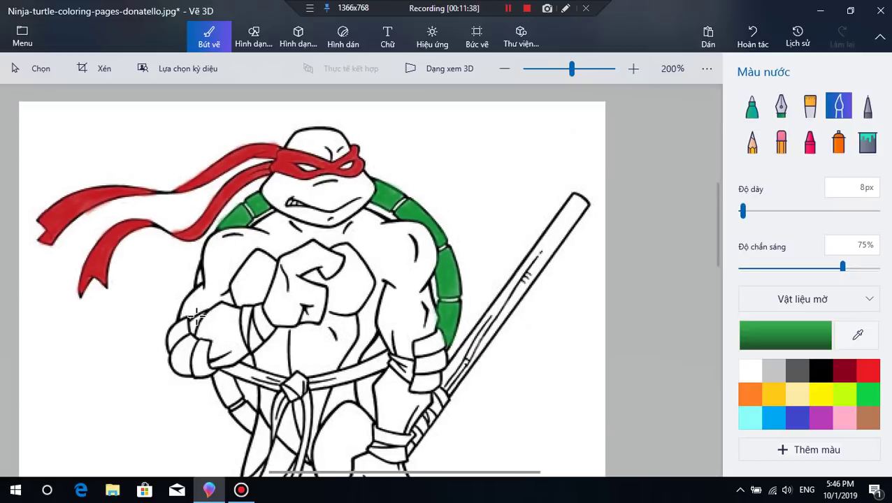
{"action": "left_click_drag", "start_coordinate": [199, 275], "coordinate": [201, 308]}
- Paint the two shell rim segments below the raised forearm and belt dark green
{"action": "mouse_move", "coordinate": [220, 388]}
{"action": "left_mouse_down"}
{"action": "mouse_move", "coordinate": [228, 368]}
{"action": "mouse_move", "coordinate": [221, 390]}
{"action": "mouse_move", "coordinate": [220, 362]}
{"action": "mouse_move", "coordinate": [223, 386]}
{"action": "mouse_move", "coordinate": [234, 389]}
{"action": "mouse_move", "coordinate": [229, 365]}
{"action": "mouse_move", "coordinate": [219, 365]}
{"action": "mouse_move", "coordinate": [236, 390]}
{"action": "mouse_move", "coordinate": [219, 365]}
{"action": "mouse_move", "coordinate": [235, 384]}
{"action": "left_mouse_up"}
{"action": "scroll", "coordinate": [224, 407], "scroll_direction": "up", "scroll_amount": 2}
{"action": "scroll", "coordinate": [226, 381], "scroll_direction": "down", "scroll_amount": 2}
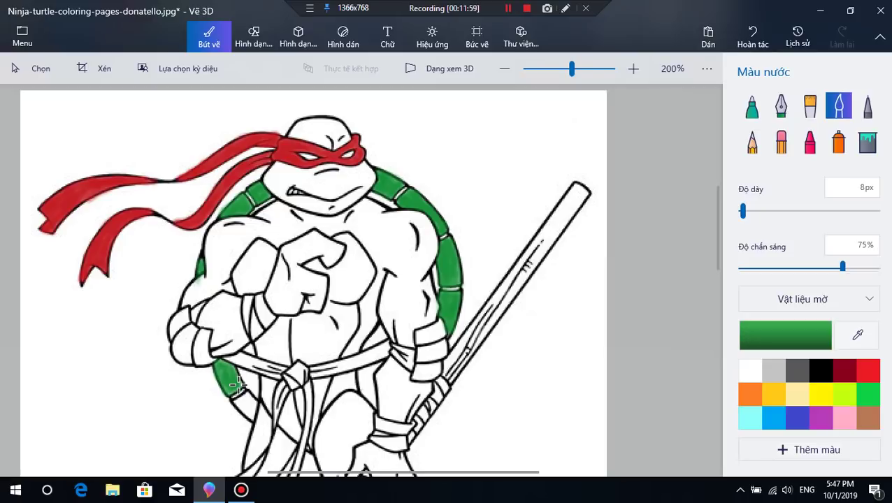
{"action": "mouse_move", "coordinate": [254, 384]}
{"action": "left_mouse_down"}
{"action": "mouse_move", "coordinate": [245, 406]}
{"action": "mouse_move", "coordinate": [249, 394]}
{"action": "mouse_move", "coordinate": [238, 402]}
{"action": "mouse_move", "coordinate": [246, 397]}
{"action": "mouse_move", "coordinate": [239, 404]}
{"action": "mouse_move", "coordinate": [248, 412]}
{"action": "mouse_move", "coordinate": [237, 403]}
{"action": "mouse_move", "coordinate": [249, 415]}
{"action": "mouse_move", "coordinate": [251, 397]}
{"action": "mouse_move", "coordinate": [252, 419]}
{"action": "mouse_move", "coordinate": [249, 397]}
{"action": "mouse_move", "coordinate": [249, 412]}
{"action": "mouse_move", "coordinate": [248, 398]}
{"action": "mouse_move", "coordinate": [234, 405]}
{"action": "mouse_move", "coordinate": [252, 418]}
{"action": "left_mouse_up"}
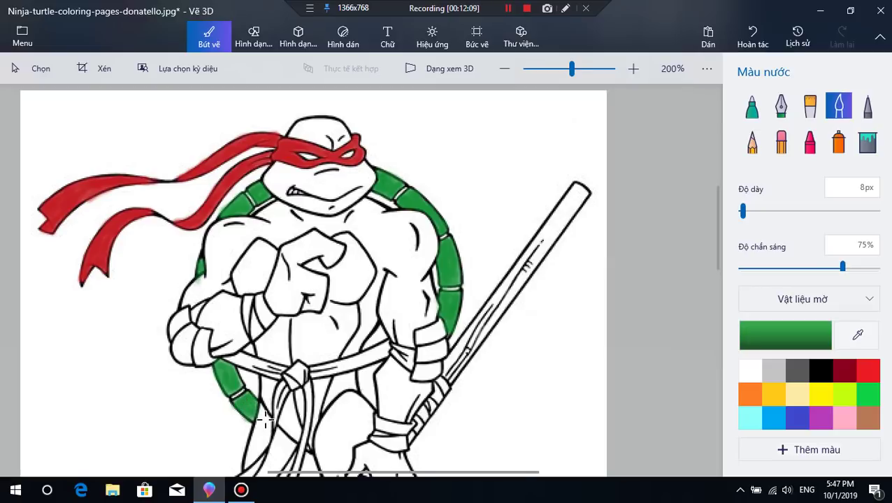
{"action": "scroll", "coordinate": [260, 420], "scroll_direction": "down", "scroll_amount": 2}
{"action": "scroll", "coordinate": [297, 435], "scroll_direction": "down", "scroll_amount": 1}
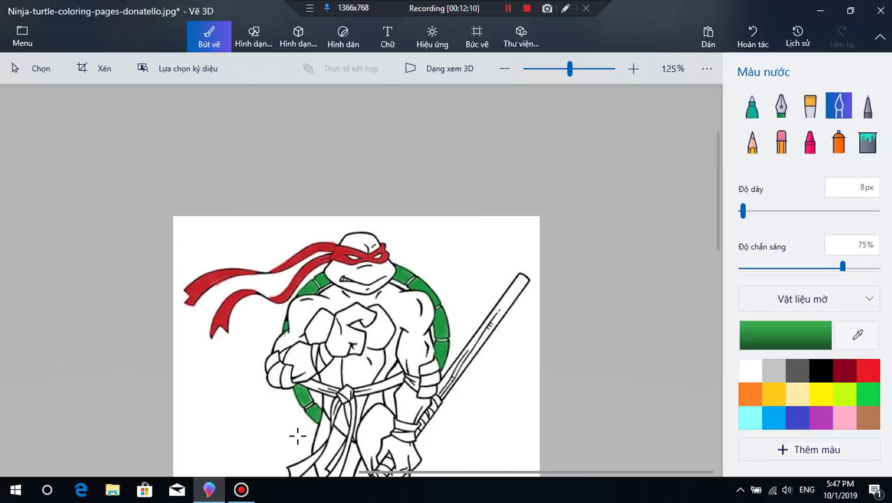
{"action": "scroll", "coordinate": [297, 435], "scroll_direction": "down", "scroll_amount": 2}
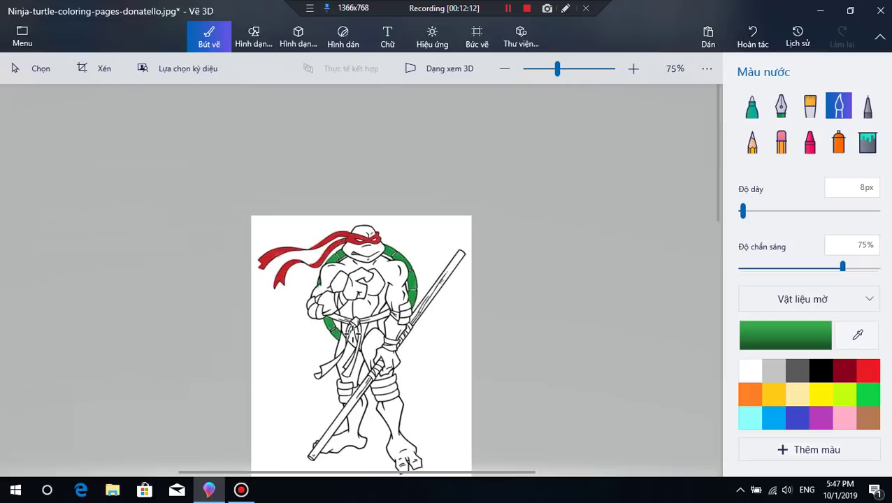
{"action": "scroll", "coordinate": [354, 330], "scroll_direction": "up", "scroll_amount": 2}
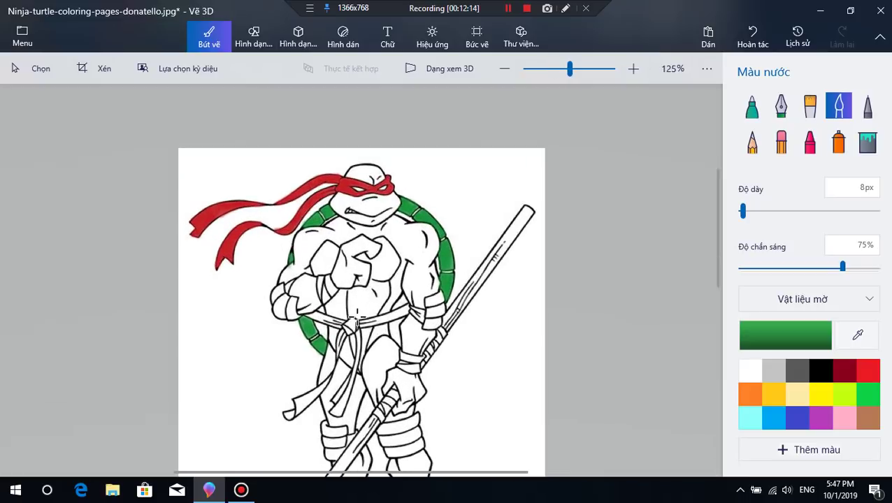
{"action": "scroll", "coordinate": [357, 318], "scroll_direction": "up", "scroll_amount": 1}
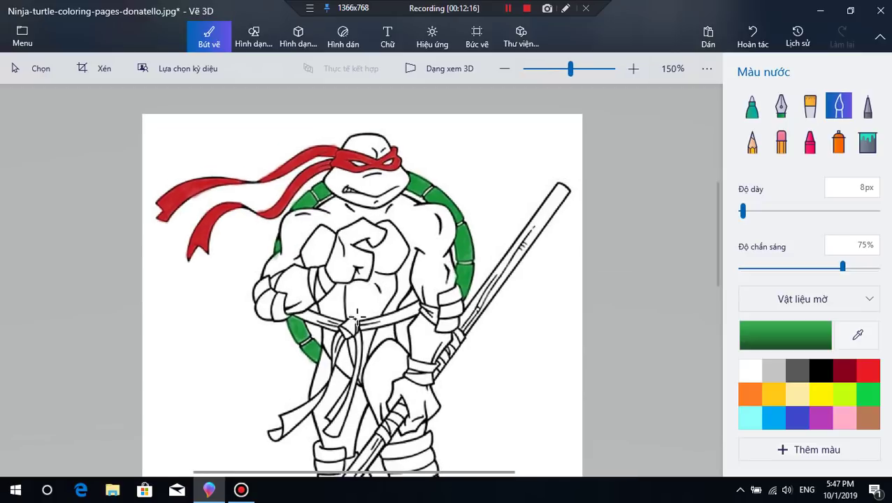
{"action": "scroll", "coordinate": [364, 303], "scroll_direction": "up", "scroll_amount": 2}
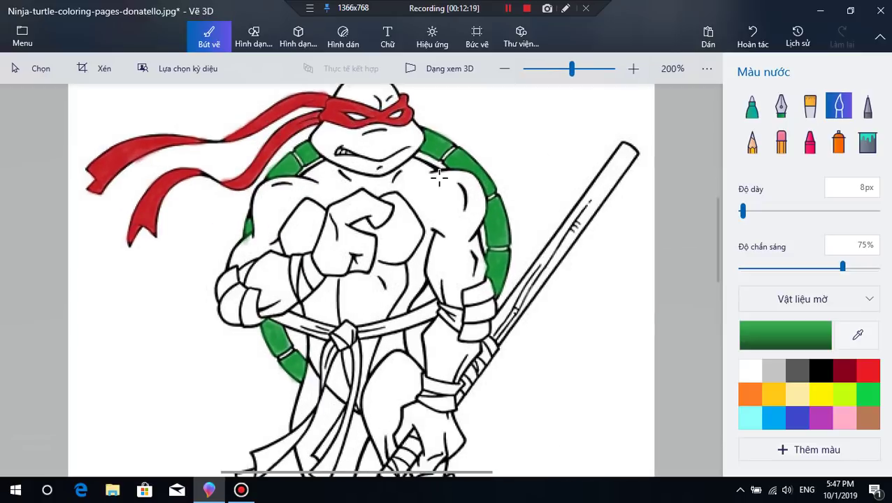
- Lighten the brush colour to green 20a244 and reduce the brush thickness to 5 px
{"action": "left_click", "coordinate": [819, 353]}
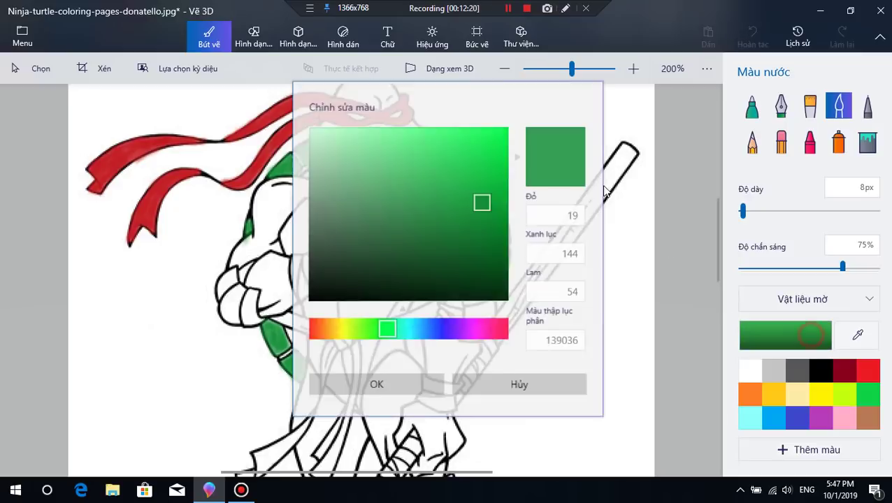
{"action": "left_click_drag", "start_coordinate": [559, 103], "coordinate": [781, 112]}
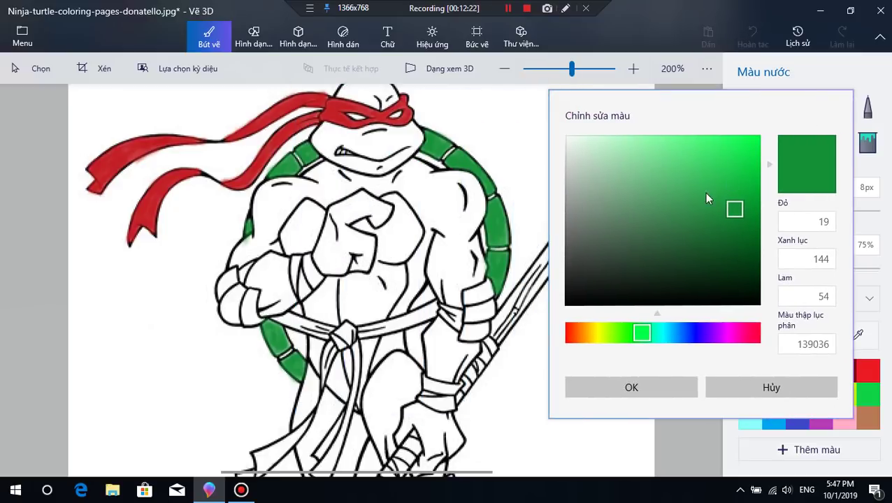
{"action": "left_click", "coordinate": [722, 195]}
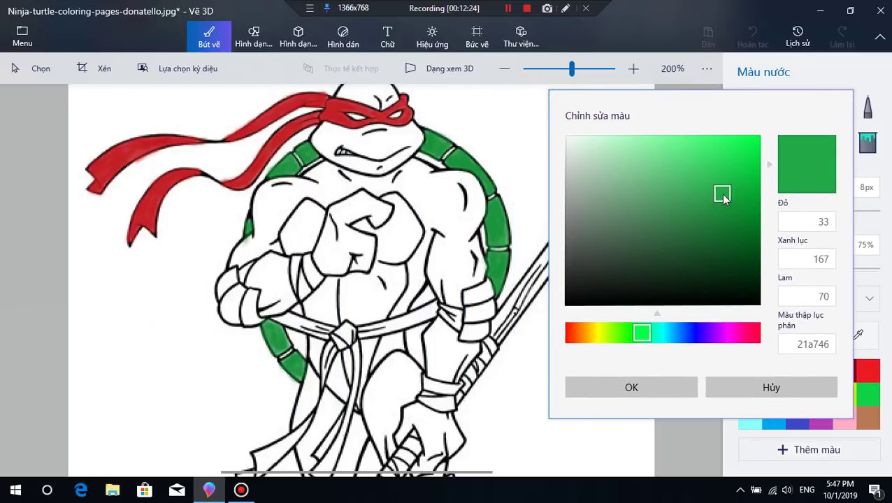
{"action": "left_click_drag", "start_coordinate": [723, 195], "coordinate": [723, 199]}
{"action": "left_click", "coordinate": [644, 389]}
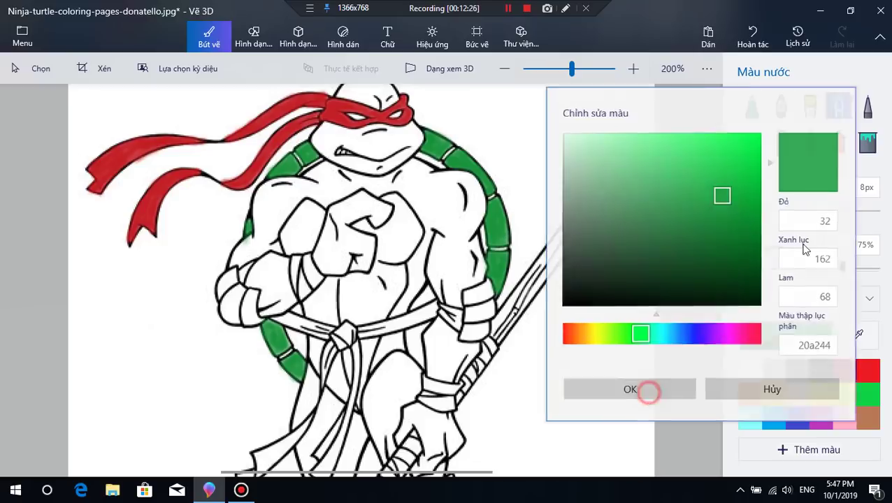
{"action": "left_click", "coordinate": [741, 212]}
- Fill the seams between the upper shell segments and the narrow inner rim strips beside the neck and arm with the lighter green
{"action": "scroll", "coordinate": [479, 98], "scroll_direction": "up", "scroll_amount": 4}
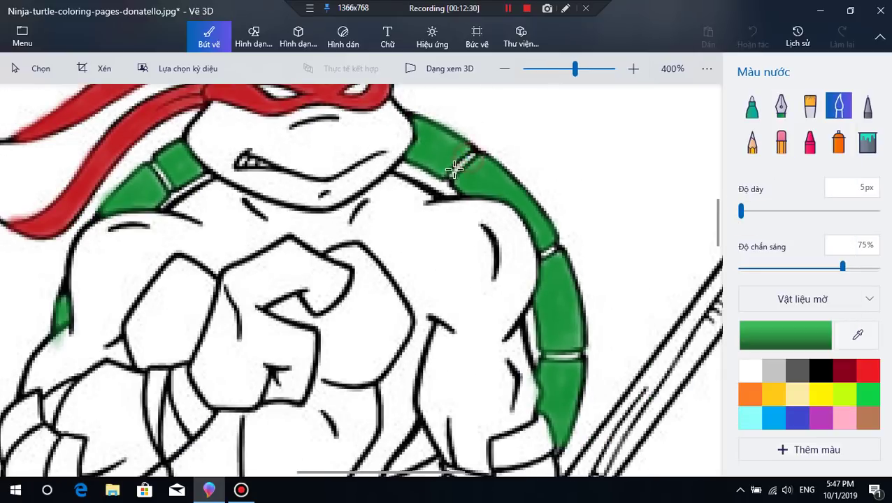
{"action": "mouse_move", "coordinate": [424, 175]}
{"action": "left_mouse_down"}
{"action": "mouse_move", "coordinate": [397, 166]}
{"action": "mouse_move", "coordinate": [430, 177]}
{"action": "mouse_move", "coordinate": [407, 178]}
{"action": "mouse_move", "coordinate": [416, 171]}
{"action": "mouse_move", "coordinate": [398, 172]}
{"action": "mouse_move", "coordinate": [409, 166]}
{"action": "mouse_move", "coordinate": [440, 183]}
{"action": "mouse_move", "coordinate": [429, 189]}
{"action": "mouse_move", "coordinate": [403, 172]}
{"action": "mouse_move", "coordinate": [417, 169]}
{"action": "mouse_move", "coordinate": [427, 177]}
{"action": "mouse_move", "coordinate": [400, 166]}
{"action": "mouse_move", "coordinate": [439, 183]}
{"action": "left_mouse_up"}
{"action": "mouse_move", "coordinate": [153, 161]}
{"action": "left_mouse_down"}
{"action": "mouse_move", "coordinate": [169, 191]}
{"action": "mouse_move", "coordinate": [162, 206]}
{"action": "mouse_move", "coordinate": [207, 177]}
{"action": "left_mouse_up"}
{"action": "left_click_drag", "start_coordinate": [551, 257], "coordinate": [547, 256]}
{"action": "mouse_move", "coordinate": [531, 323]}
{"action": "left_mouse_down"}
{"action": "mouse_move", "coordinate": [535, 350]}
{"action": "mouse_move", "coordinate": [532, 311]}
{"action": "mouse_move", "coordinate": [535, 361]}
{"action": "mouse_move", "coordinate": [529, 315]}
{"action": "mouse_move", "coordinate": [535, 356]}
{"action": "mouse_move", "coordinate": [570, 356]}
{"action": "mouse_move", "coordinate": [549, 357]}
{"action": "mouse_move", "coordinate": [530, 314]}
{"action": "left_mouse_up"}
{"action": "scroll", "coordinate": [531, 314], "scroll_direction": "down", "scroll_amount": 5}
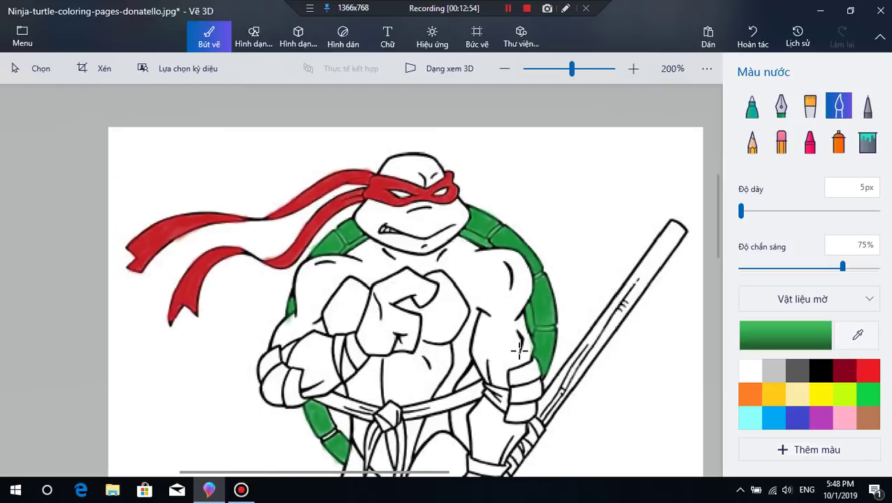
- Fill the lower shell rim's seams and inner strip, and the small gap between the raised forearm and the belt, green
{"action": "scroll", "coordinate": [316, 397], "scroll_direction": "up", "scroll_amount": 3}
{"action": "mouse_move", "coordinate": [316, 397]}
{"action": "left_mouse_down"}
{"action": "mouse_move", "coordinate": [309, 400]}
{"action": "mouse_move", "coordinate": [315, 376]}
{"action": "mouse_move", "coordinate": [330, 399]}
{"action": "mouse_move", "coordinate": [320, 395]}
{"action": "mouse_move", "coordinate": [332, 399]}
{"action": "mouse_move", "coordinate": [333, 381]}
{"action": "mouse_move", "coordinate": [310, 379]}
{"action": "mouse_move", "coordinate": [327, 385]}
{"action": "left_mouse_up"}
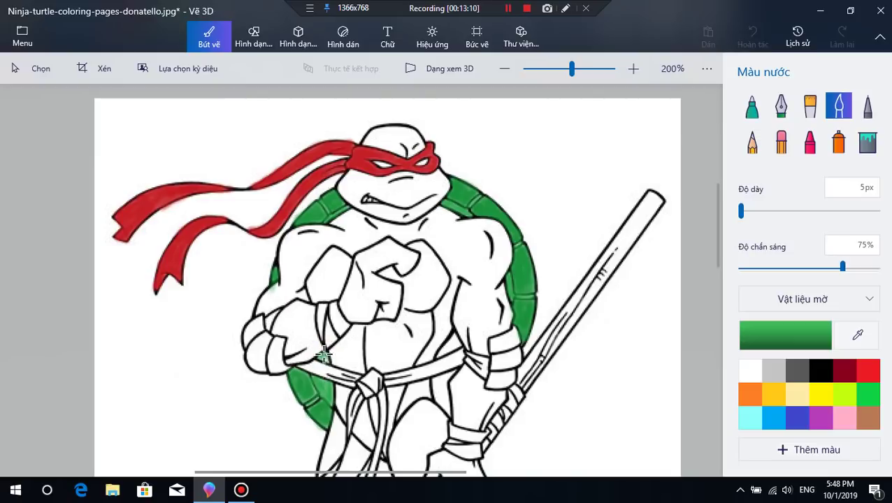
{"action": "left_click_drag", "start_coordinate": [326, 361], "coordinate": [324, 352]}
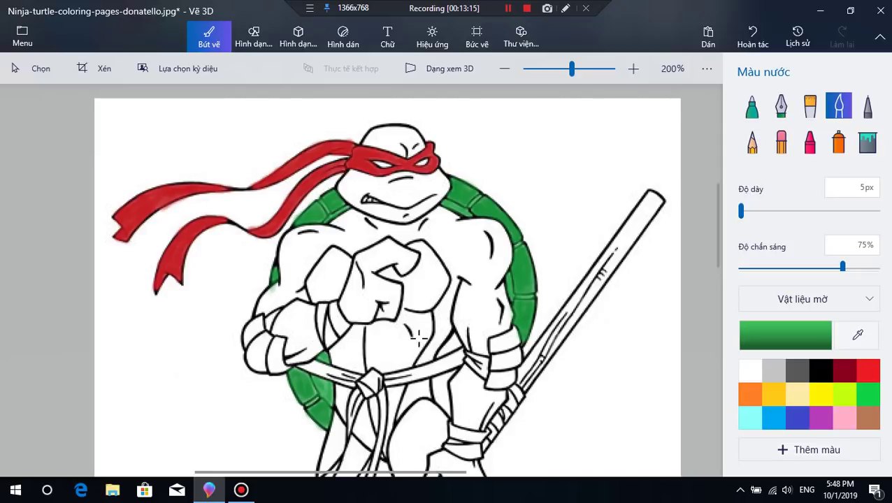
- Paint the shell areas between the waist and the hanging arm, and the small gap between the belt's loose ends, green
{"action": "mouse_move", "coordinate": [448, 340]}
{"action": "left_mouse_down"}
{"action": "mouse_move", "coordinate": [458, 336]}
{"action": "mouse_move", "coordinate": [439, 353]}
{"action": "mouse_move", "coordinate": [458, 334]}
{"action": "mouse_move", "coordinate": [438, 354]}
{"action": "mouse_move", "coordinate": [453, 342]}
{"action": "mouse_move", "coordinate": [435, 395]}
{"action": "left_mouse_up"}
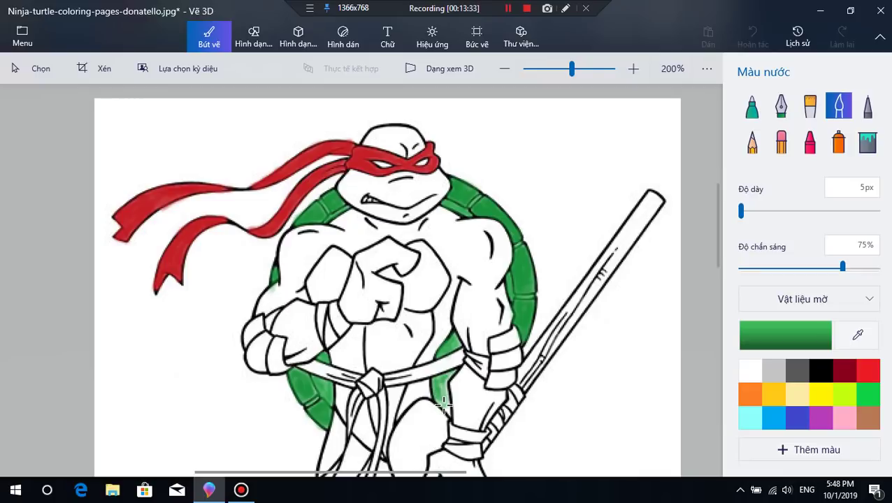
{"action": "left_click_drag", "start_coordinate": [445, 393], "coordinate": [448, 411]}
{"action": "mouse_move", "coordinate": [448, 377]}
{"action": "left_mouse_down"}
{"action": "mouse_move", "coordinate": [449, 414]}
{"action": "mouse_move", "coordinate": [443, 385]}
{"action": "left_mouse_up"}
{"action": "left_click_drag", "start_coordinate": [449, 387], "coordinate": [441, 408]}
{"action": "left_click", "coordinate": [383, 458]}
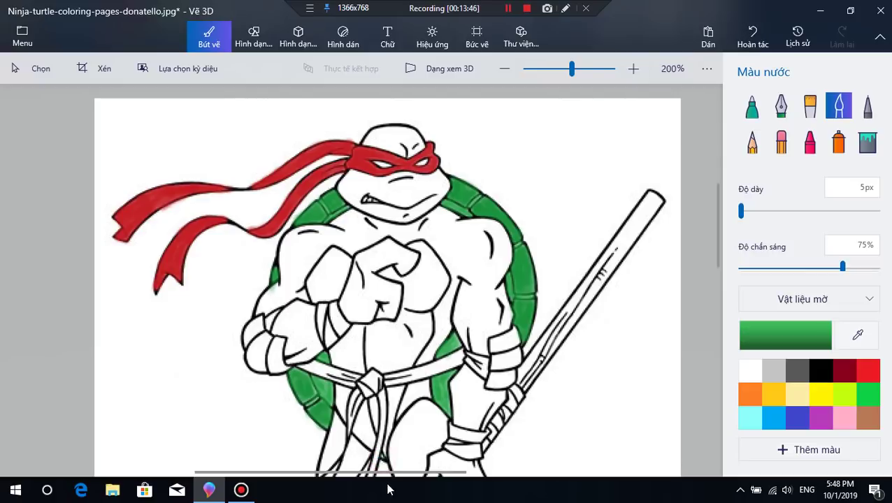
{"action": "left_click", "coordinate": [383, 458]}
{"action": "left_click", "coordinate": [382, 458]}
{"action": "left_click", "coordinate": [379, 462]}
- Switch the brush colour to yellow and paint both eyes inside the mask
{"action": "scroll", "coordinate": [336, 283], "scroll_direction": "down", "scroll_amount": 3}
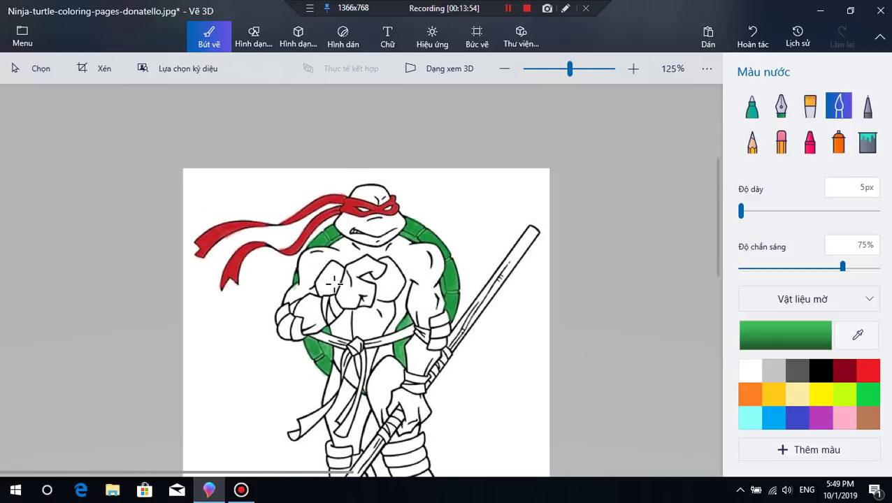
{"action": "scroll", "coordinate": [334, 284], "scroll_direction": "up", "scroll_amount": 1}
{"action": "scroll", "coordinate": [342, 273], "scroll_direction": "down", "scroll_amount": 3}
{"action": "scroll", "coordinate": [364, 252], "scroll_direction": "up", "scroll_amount": 4}
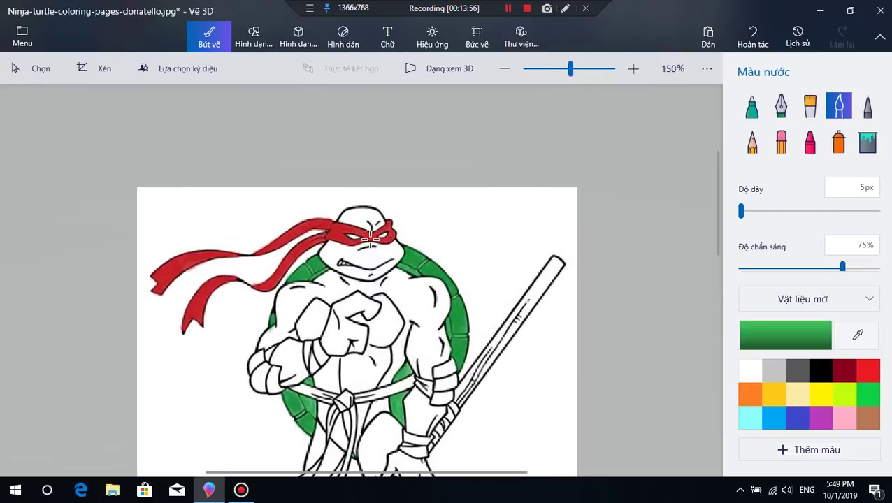
{"action": "scroll", "coordinate": [370, 239], "scroll_direction": "up", "scroll_amount": 2}
{"action": "left_click", "coordinate": [822, 396]}
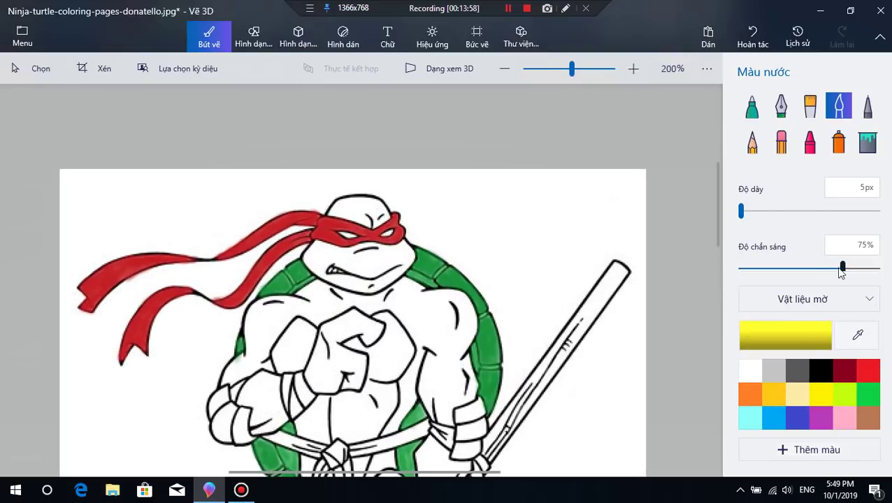
{"action": "scroll", "coordinate": [312, 259], "scroll_direction": "up", "scroll_amount": 4}
{"action": "scroll", "coordinate": [409, 222], "scroll_direction": "up", "scroll_amount": 4}
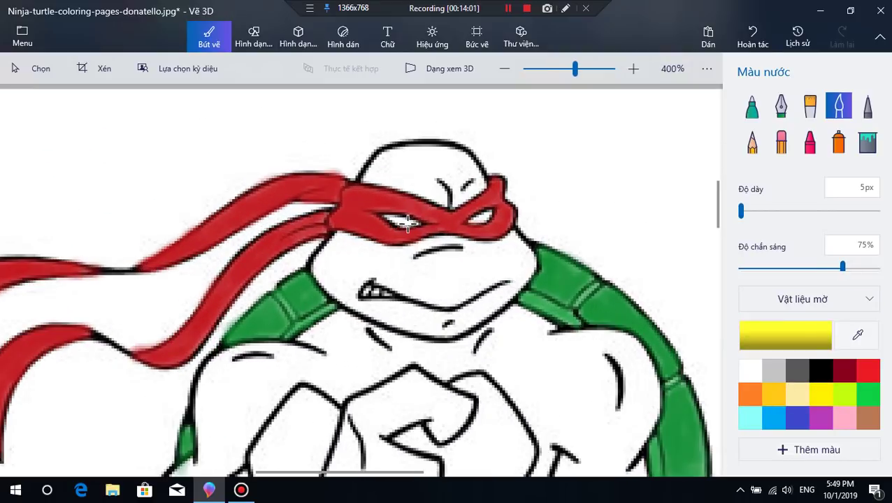
{"action": "mouse_move", "coordinate": [408, 222]}
{"action": "left_mouse_down"}
{"action": "mouse_move", "coordinate": [384, 214]}
{"action": "mouse_move", "coordinate": [414, 228]}
{"action": "mouse_move", "coordinate": [383, 214]}
{"action": "mouse_move", "coordinate": [393, 225]}
{"action": "mouse_move", "coordinate": [490, 214]}
{"action": "mouse_move", "coordinate": [481, 222]}
{"action": "left_mouse_up"}
{"action": "scroll", "coordinate": [409, 238], "scroll_direction": "down", "scroll_amount": 3}
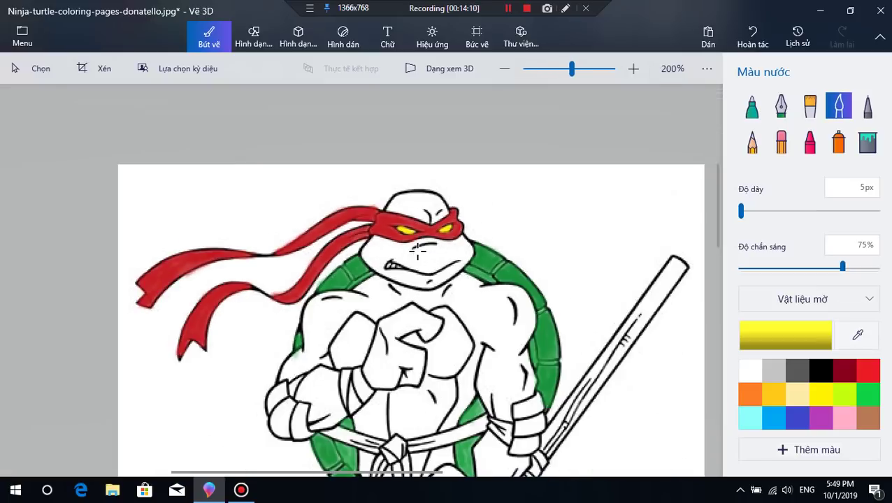
- Switch the brush colour to bright red and paint the open corner of the mouth
{"action": "scroll", "coordinate": [418, 254], "scroll_direction": "down", "scroll_amount": 1}
{"action": "scroll", "coordinate": [391, 259], "scroll_direction": "up", "scroll_amount": 3}
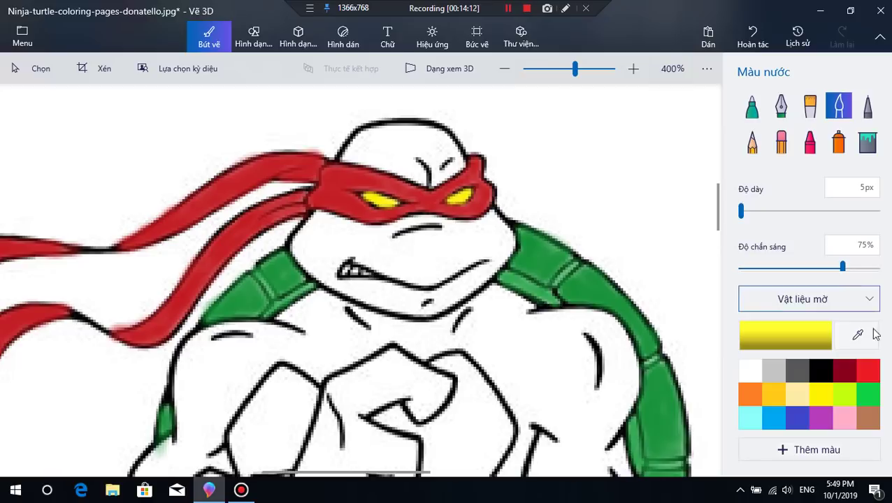
{"action": "left_click", "coordinate": [868, 371]}
{"action": "mouse_move", "coordinate": [356, 266]}
{"action": "left_mouse_down"}
{"action": "mouse_move", "coordinate": [337, 260]}
{"action": "mouse_move", "coordinate": [369, 275]}
{"action": "mouse_move", "coordinate": [350, 265]}
{"action": "left_mouse_up"}
{"action": "scroll", "coordinate": [529, 283], "scroll_direction": "down", "scroll_amount": 3}
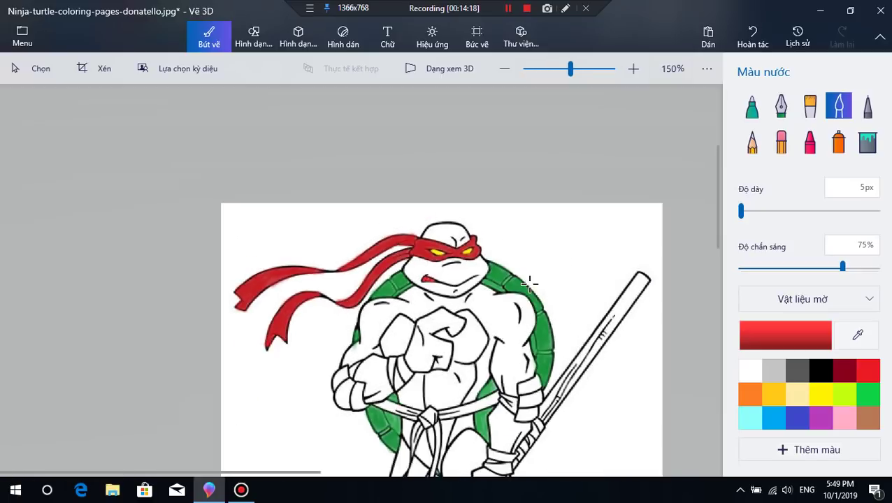
- Set the brush colour to dark red 95112b and lower the opacity to 40%
{"action": "scroll", "coordinate": [529, 283], "scroll_direction": "down", "scroll_amount": 3}
{"action": "scroll", "coordinate": [371, 277], "scroll_direction": "up", "scroll_amount": 3}
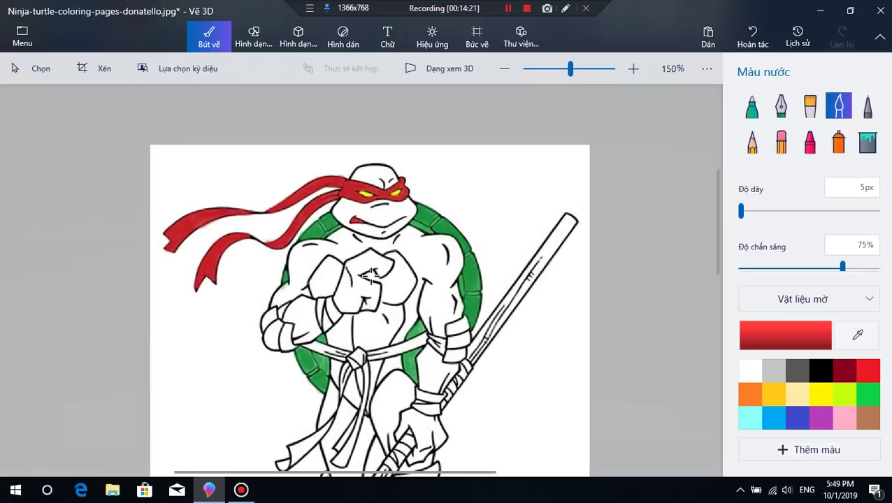
{"action": "left_click", "coordinate": [845, 393]}
{"action": "left_click", "coordinate": [865, 395]}
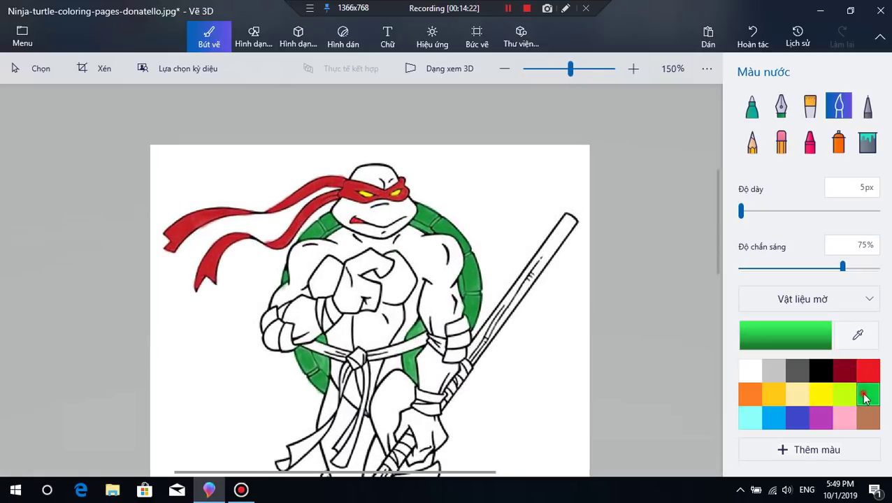
{"action": "left_click", "coordinate": [868, 371]}
{"action": "left_click", "coordinate": [844, 370]}
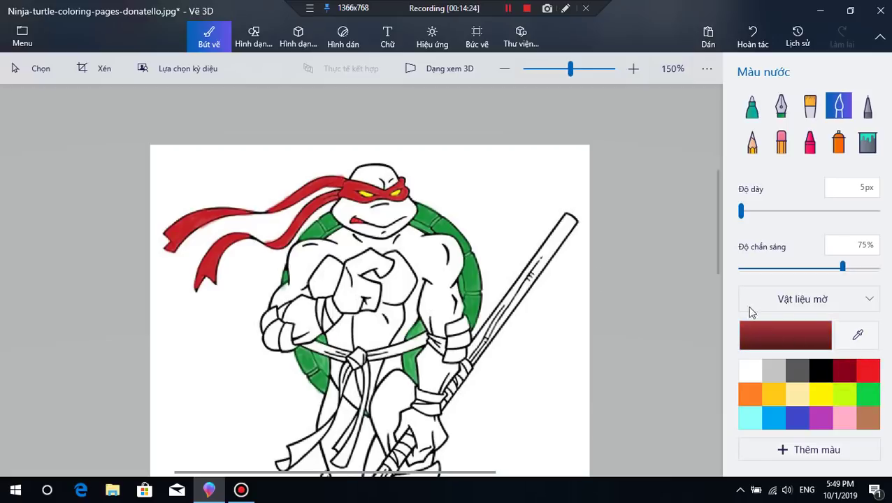
{"action": "left_click", "coordinate": [779, 331]}
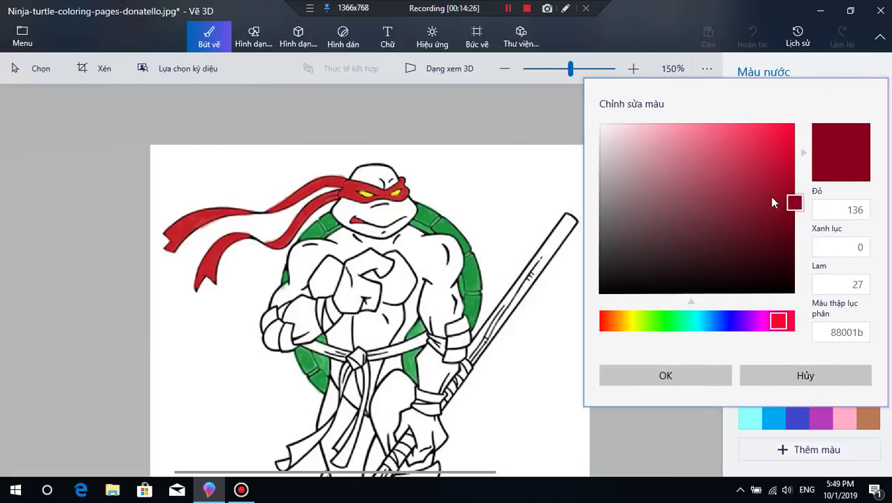
{"action": "mouse_move", "coordinate": [769, 196]}
{"action": "left_mouse_down"}
{"action": "mouse_move", "coordinate": [789, 211]}
{"action": "mouse_move", "coordinate": [771, 216]}
{"action": "mouse_move", "coordinate": [771, 193]}
{"action": "left_mouse_up"}
{"action": "left_click", "coordinate": [713, 373]}
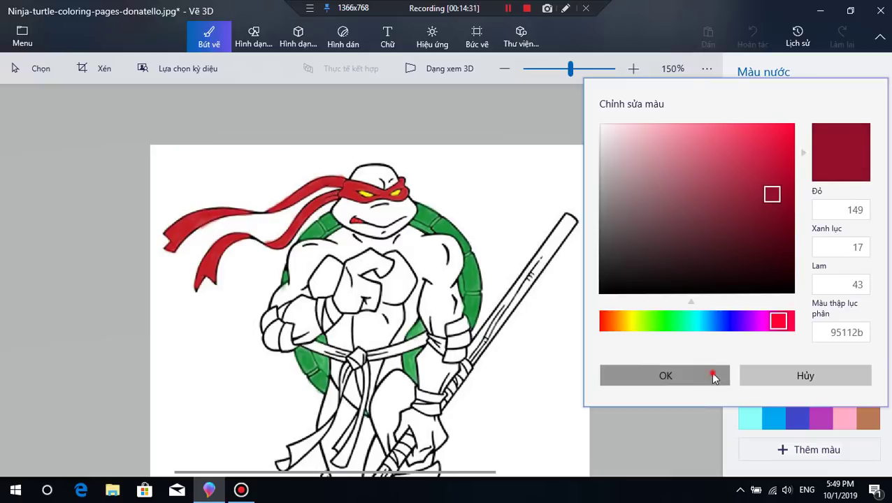
{"action": "left_click_drag", "start_coordinate": [843, 267], "coordinate": [795, 267]}
- Paint the narrow wrist band on the raised fist's forearm dark red and begin the wider band beside it
{"action": "scroll", "coordinate": [445, 255], "scroll_direction": "up", "scroll_amount": 2}
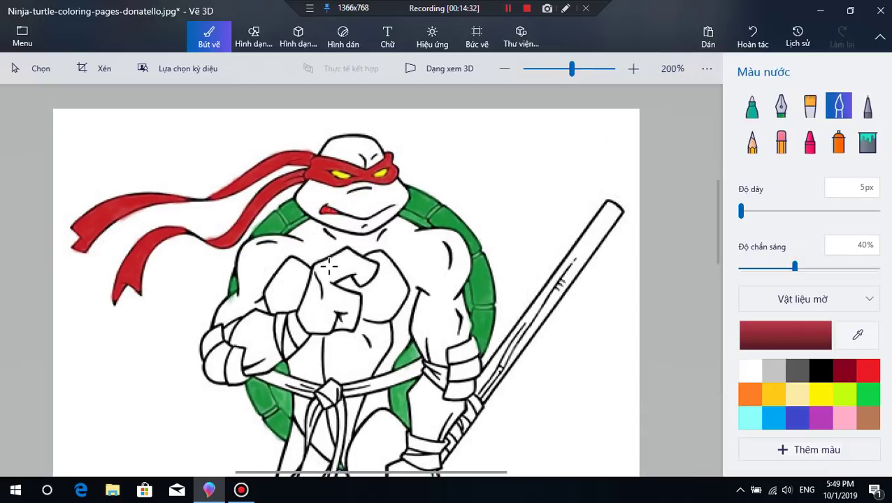
{"action": "mouse_move", "coordinate": [280, 318]}
{"action": "left_mouse_down"}
{"action": "mouse_move", "coordinate": [270, 320]}
{"action": "mouse_move", "coordinate": [278, 328]}
{"action": "mouse_move", "coordinate": [281, 320]}
{"action": "mouse_move", "coordinate": [278, 343]}
{"action": "left_mouse_up"}
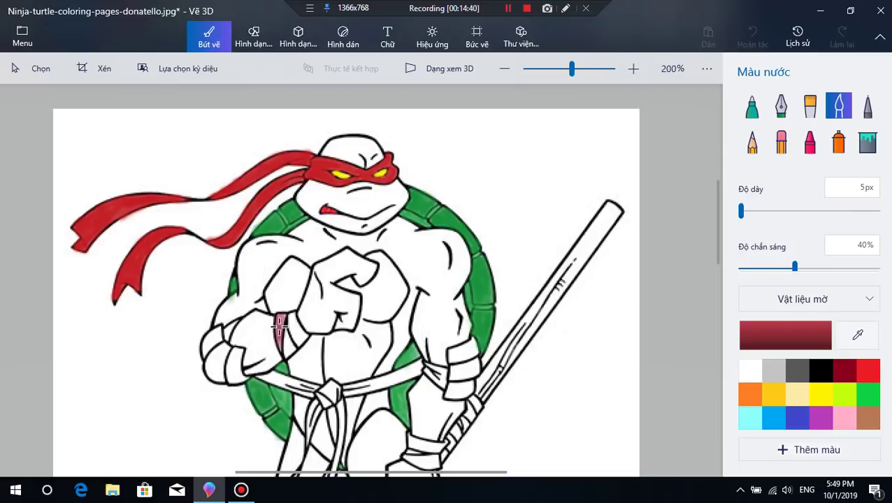
{"action": "mouse_move", "coordinate": [285, 318]}
{"action": "left_mouse_down"}
{"action": "mouse_move", "coordinate": [280, 341]}
{"action": "mouse_move", "coordinate": [283, 321]}
{"action": "left_mouse_up"}
- Set the brush thickness to 6px and fill both wrist bands of the raised fist with dark red
{"action": "left_click", "coordinate": [845, 189]}
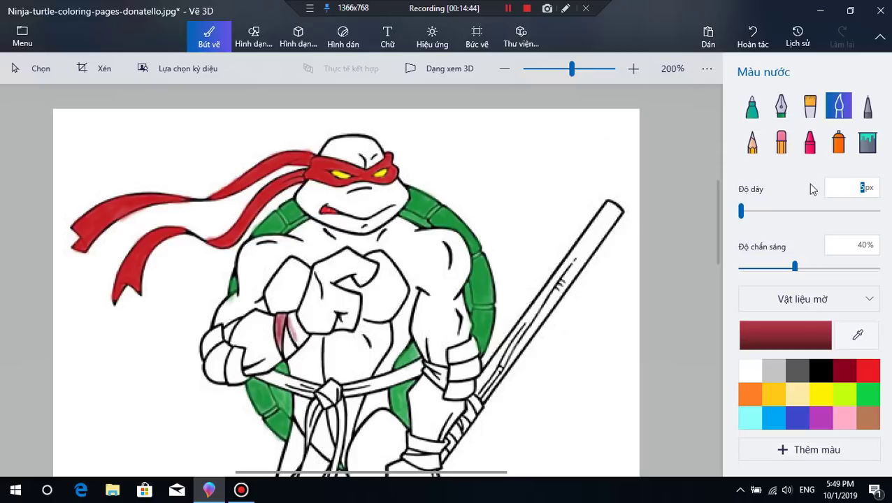
{"action": "type", "text": "8"}
{"action": "left_click", "coordinate": [858, 189]}
{"action": "type", "text": "6"}
{"action": "left_click_drag", "start_coordinate": [289, 316], "coordinate": [285, 322]}
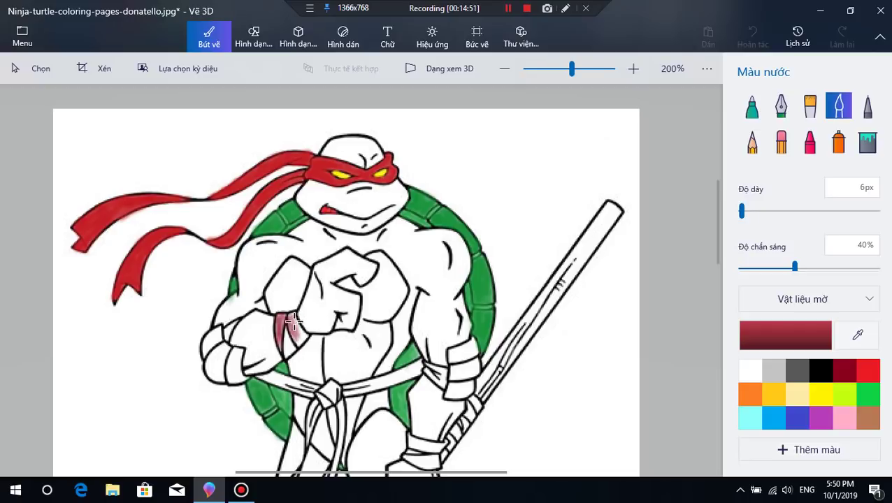
{"action": "left_click_drag", "start_coordinate": [282, 323], "coordinate": [292, 319]}
{"action": "left_click_drag", "start_coordinate": [298, 338], "coordinate": [293, 340]}
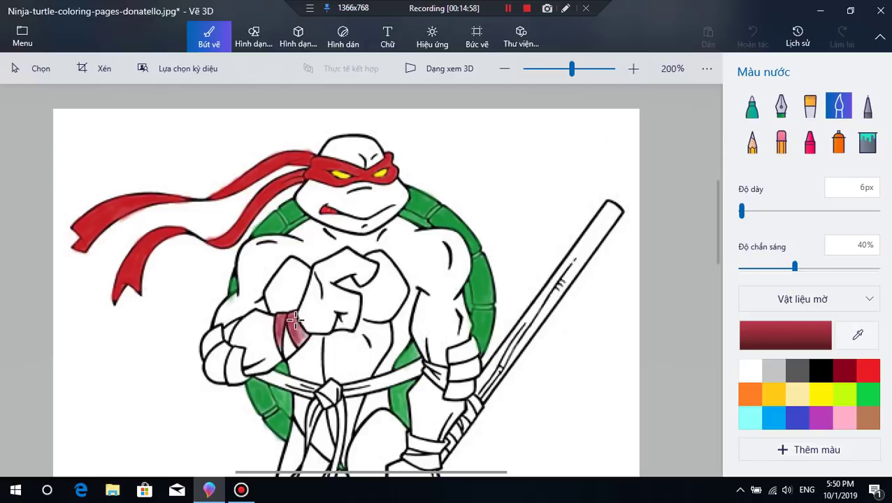
{"action": "left_click_drag", "start_coordinate": [302, 339], "coordinate": [301, 340]}
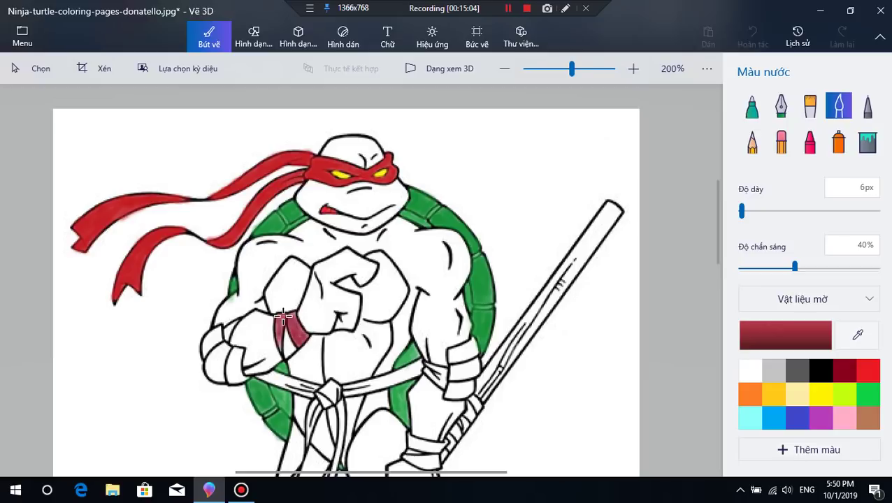
{"action": "mouse_move", "coordinate": [284, 316]}
{"action": "left_mouse_down"}
{"action": "mouse_move", "coordinate": [278, 329]}
{"action": "mouse_move", "coordinate": [278, 312]}
{"action": "mouse_move", "coordinate": [294, 314]}
{"action": "mouse_move", "coordinate": [280, 328]}
{"action": "mouse_move", "coordinate": [280, 350]}
{"action": "mouse_move", "coordinate": [294, 323]}
{"action": "mouse_move", "coordinate": [302, 338]}
{"action": "mouse_move", "coordinate": [283, 343]}
{"action": "left_mouse_up"}
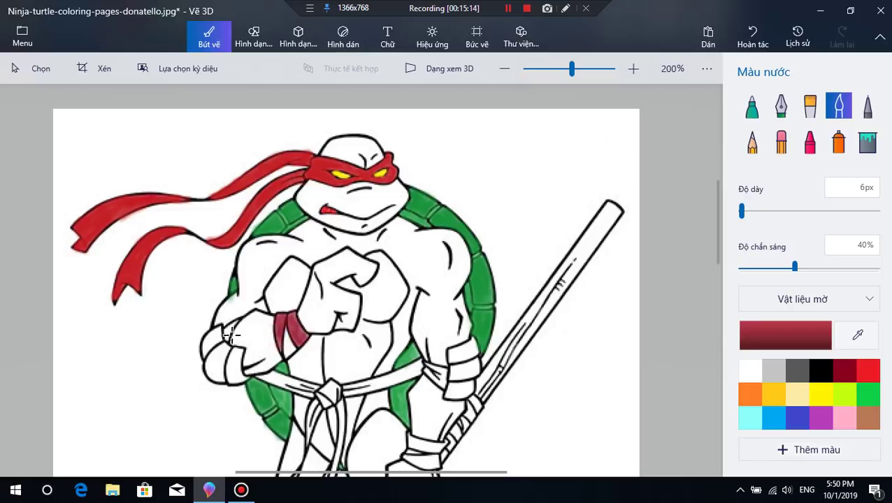
- Paint the small straps beside the elbow pads of the bent arm and the hanging arm dark red
{"action": "left_click_drag", "start_coordinate": [234, 319], "coordinate": [229, 332]}
{"action": "left_click_drag", "start_coordinate": [429, 373], "coordinate": [442, 384]}
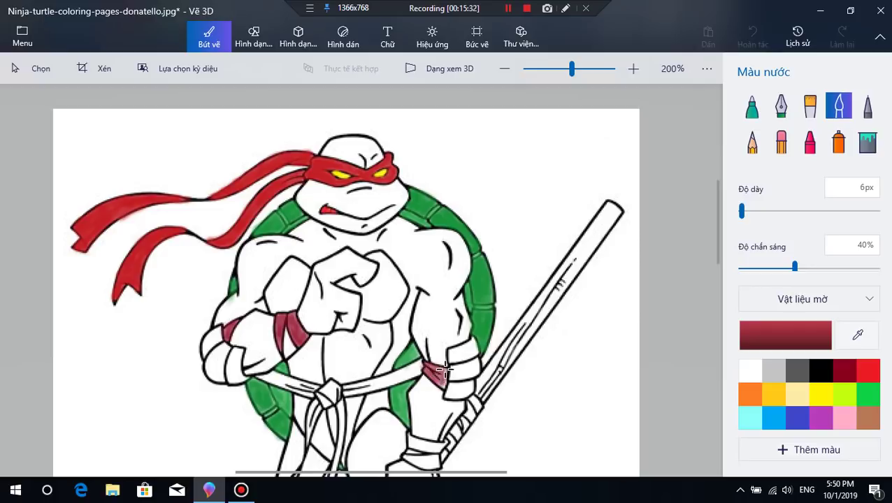
{"action": "mouse_move", "coordinate": [444, 369]}
{"action": "left_mouse_down"}
{"action": "mouse_move", "coordinate": [437, 380]}
{"action": "mouse_move", "coordinate": [427, 374]}
{"action": "mouse_move", "coordinate": [442, 375]}
{"action": "mouse_move", "coordinate": [442, 386]}
{"action": "mouse_move", "coordinate": [440, 372]}
{"action": "mouse_move", "coordinate": [423, 364]}
{"action": "mouse_move", "coordinate": [441, 378]}
{"action": "left_mouse_up"}
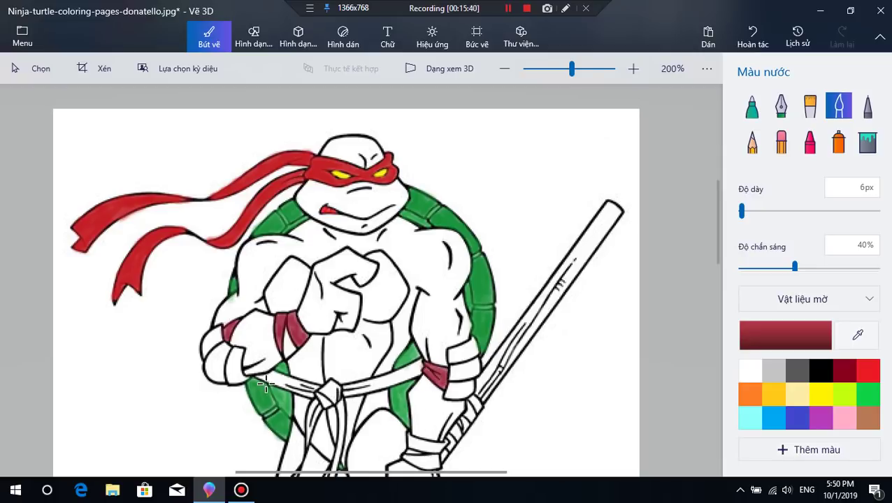
- Paint the whole belt around the waist, including its central knot, dark red
{"action": "mouse_move", "coordinate": [266, 385]}
{"action": "left_mouse_down"}
{"action": "mouse_move", "coordinate": [284, 382]}
{"action": "mouse_move", "coordinate": [269, 376]}
{"action": "mouse_move", "coordinate": [287, 384]}
{"action": "mouse_move", "coordinate": [260, 374]}
{"action": "mouse_move", "coordinate": [282, 370]}
{"action": "mouse_move", "coordinate": [270, 369]}
{"action": "mouse_move", "coordinate": [260, 376]}
{"action": "mouse_move", "coordinate": [293, 383]}
{"action": "mouse_move", "coordinate": [273, 371]}
{"action": "mouse_move", "coordinate": [297, 381]}
{"action": "mouse_move", "coordinate": [260, 378]}
{"action": "mouse_move", "coordinate": [311, 388]}
{"action": "left_mouse_up"}
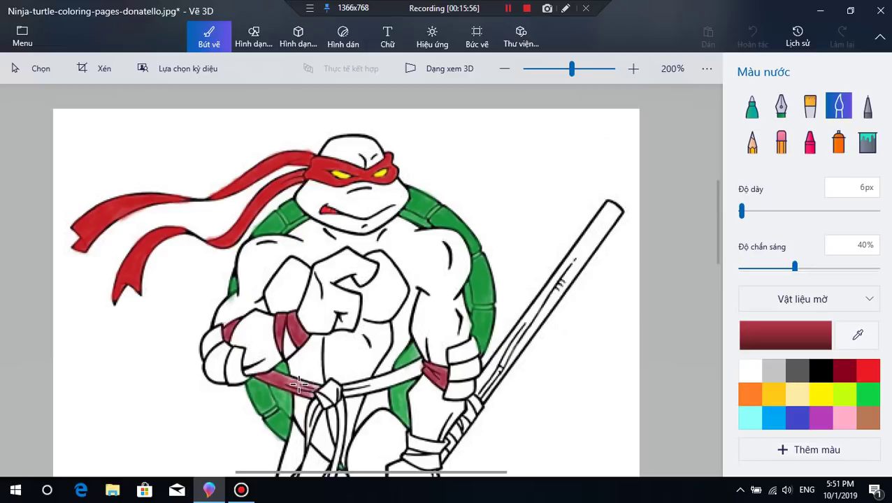
{"action": "left_click_drag", "start_coordinate": [313, 386], "coordinate": [271, 370]}
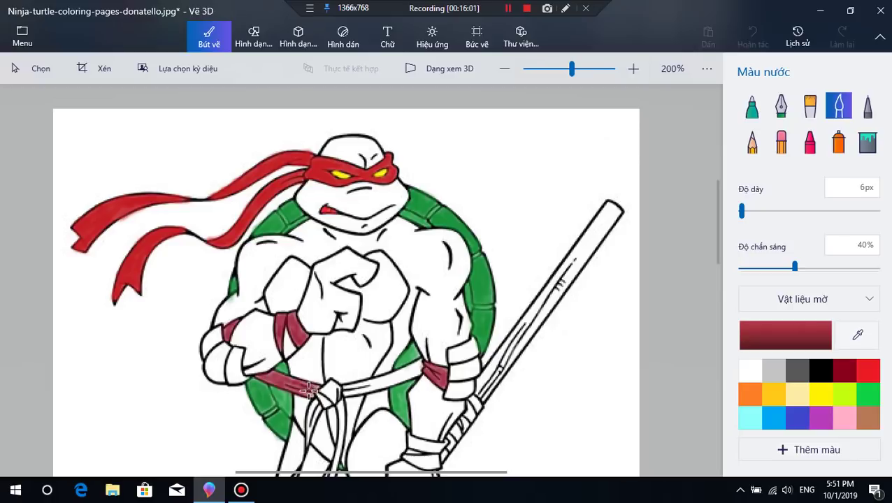
{"action": "left_click_drag", "start_coordinate": [313, 394], "coordinate": [328, 385]}
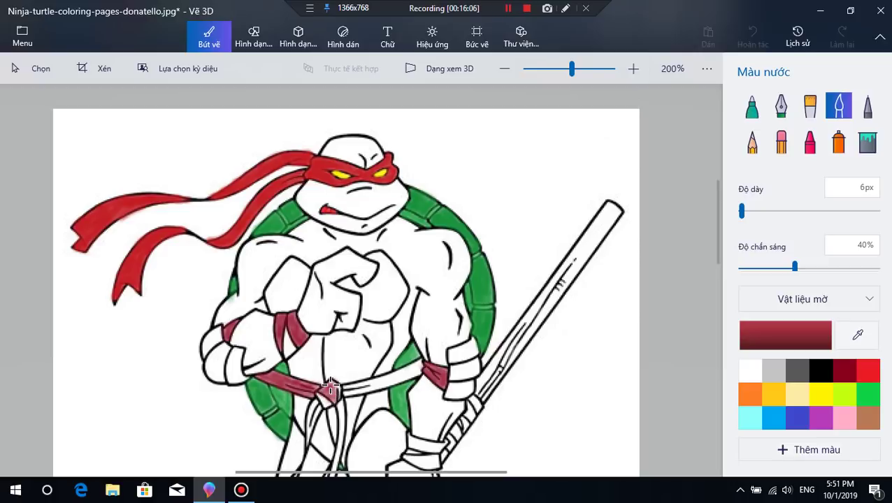
{"action": "left_click_drag", "start_coordinate": [336, 393], "coordinate": [333, 384]}
{"action": "mouse_move", "coordinate": [318, 395]}
{"action": "left_mouse_down"}
{"action": "mouse_move", "coordinate": [365, 391]}
{"action": "mouse_move", "coordinate": [347, 384]}
{"action": "mouse_move", "coordinate": [371, 381]}
{"action": "mouse_move", "coordinate": [340, 388]}
{"action": "mouse_move", "coordinate": [363, 384]}
{"action": "mouse_move", "coordinate": [346, 396]}
{"action": "mouse_move", "coordinate": [371, 389]}
{"action": "mouse_move", "coordinate": [346, 397]}
{"action": "mouse_move", "coordinate": [400, 376]}
{"action": "mouse_move", "coordinate": [364, 381]}
{"action": "mouse_move", "coordinate": [402, 373]}
{"action": "mouse_move", "coordinate": [364, 388]}
{"action": "mouse_move", "coordinate": [399, 382]}
{"action": "mouse_move", "coordinate": [344, 396]}
{"action": "mouse_move", "coordinate": [404, 380]}
{"action": "mouse_move", "coordinate": [397, 383]}
{"action": "mouse_move", "coordinate": [383, 378]}
{"action": "mouse_move", "coordinate": [397, 383]}
{"action": "mouse_move", "coordinate": [409, 375]}
{"action": "mouse_move", "coordinate": [400, 378]}
{"action": "mouse_move", "coordinate": [401, 367]}
{"action": "mouse_move", "coordinate": [420, 363]}
{"action": "mouse_move", "coordinate": [390, 376]}
{"action": "mouse_move", "coordinate": [425, 361]}
{"action": "mouse_move", "coordinate": [386, 383]}
{"action": "mouse_move", "coordinate": [415, 377]}
{"action": "mouse_move", "coordinate": [359, 392]}
{"action": "left_mouse_up"}
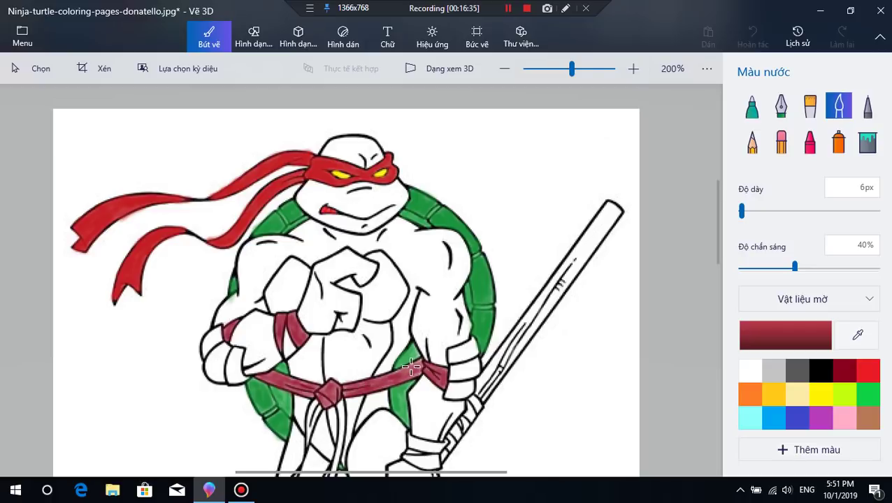
{"action": "mouse_move", "coordinate": [410, 367]}
{"action": "left_mouse_down"}
{"action": "mouse_move", "coordinate": [378, 381]}
{"action": "mouse_move", "coordinate": [416, 364]}
{"action": "mouse_move", "coordinate": [412, 376]}
{"action": "mouse_move", "coordinate": [418, 367]}
{"action": "mouse_move", "coordinate": [347, 390]}
{"action": "left_mouse_up"}
- Paint the upper part of the outer belt tail below the knot dark red, and undo the last stroke
{"action": "scroll", "coordinate": [333, 412], "scroll_direction": "down", "scroll_amount": 2}
{"action": "scroll", "coordinate": [330, 418], "scroll_direction": "down", "scroll_amount": 3}
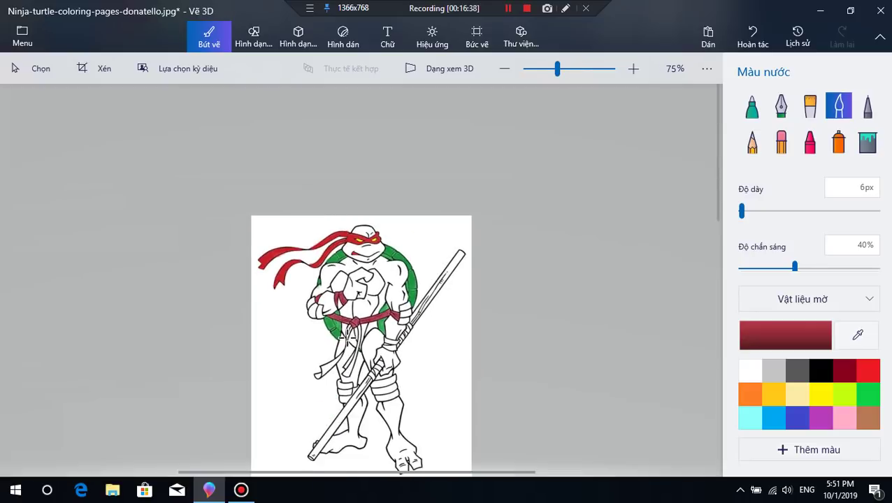
{"action": "scroll", "coordinate": [343, 339], "scroll_direction": "up", "scroll_amount": 2}
{"action": "scroll", "coordinate": [344, 341], "scroll_direction": "up", "scroll_amount": 3}
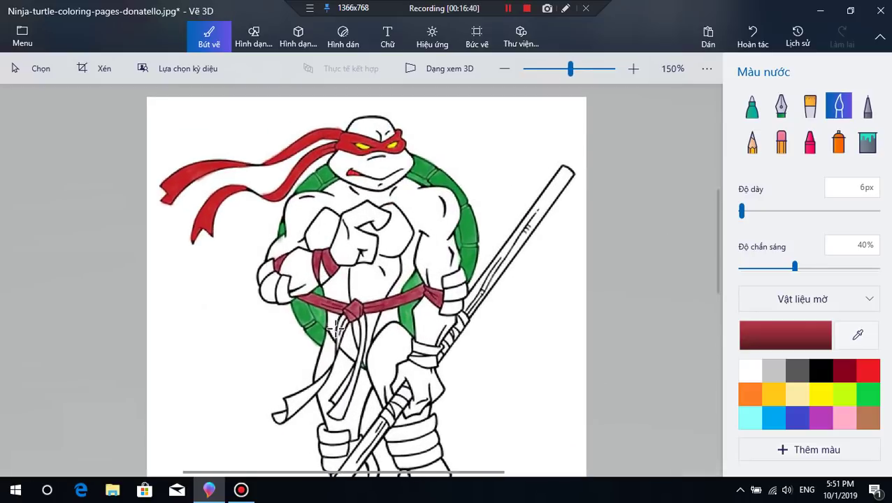
{"action": "scroll", "coordinate": [345, 320], "scroll_direction": "down", "scroll_amount": 2}
{"action": "left_click_drag", "start_coordinate": [345, 321], "coordinate": [341, 325]}
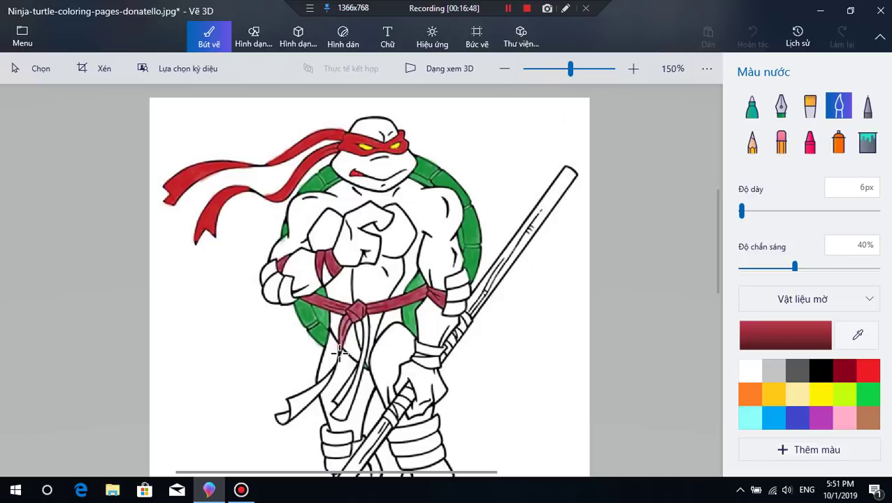
{"action": "left_click_drag", "start_coordinate": [340, 352], "coordinate": [349, 340]}
{"action": "left_click_drag", "start_coordinate": [348, 340], "coordinate": [361, 326]}
{"action": "left_click_drag", "start_coordinate": [355, 322], "coordinate": [349, 330]}
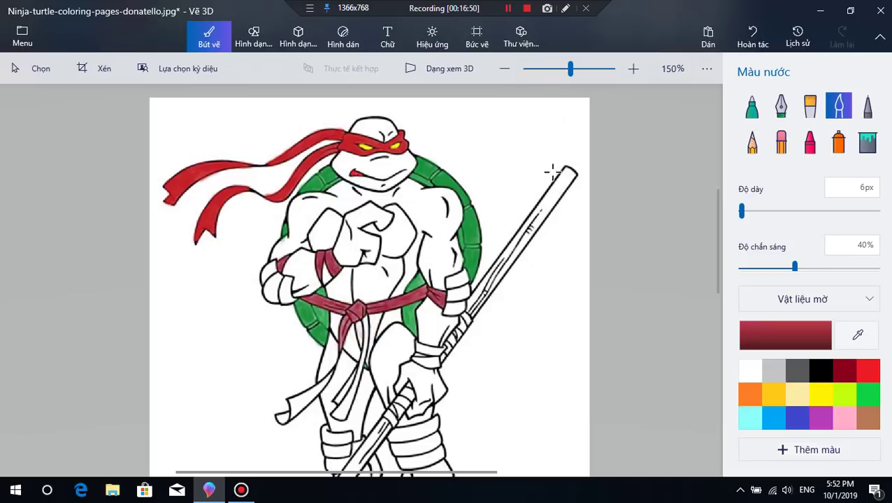
{"action": "left_click", "coordinate": [753, 36]}
- Paint the inner belt tail dark red down to its end, with opacity raised to 44% and thickness at 6px
{"action": "mouse_move", "coordinate": [363, 323]}
{"action": "left_mouse_down"}
{"action": "mouse_move", "coordinate": [364, 370]}
{"action": "mouse_move", "coordinate": [353, 383]}
{"action": "mouse_move", "coordinate": [367, 334]}
{"action": "mouse_move", "coordinate": [345, 404]}
{"action": "mouse_move", "coordinate": [353, 378]}
{"action": "mouse_move", "coordinate": [336, 404]}
{"action": "mouse_move", "coordinate": [353, 376]}
{"action": "mouse_move", "coordinate": [348, 381]}
{"action": "left_mouse_up"}
{"action": "left_click_drag", "start_coordinate": [794, 267], "coordinate": [801, 268]}
{"action": "left_click", "coordinate": [799, 212]}
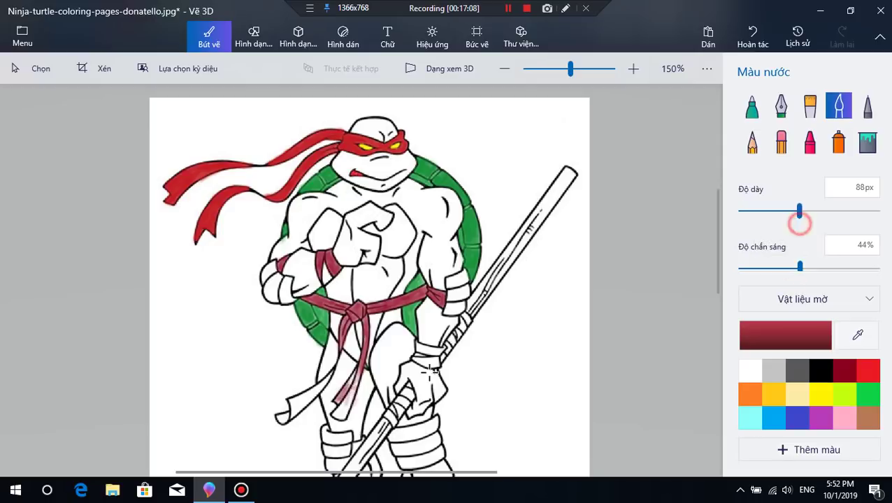
{"action": "left_click", "coordinate": [746, 219]}
{"action": "left_click_drag", "start_coordinate": [745, 220], "coordinate": [740, 214]}
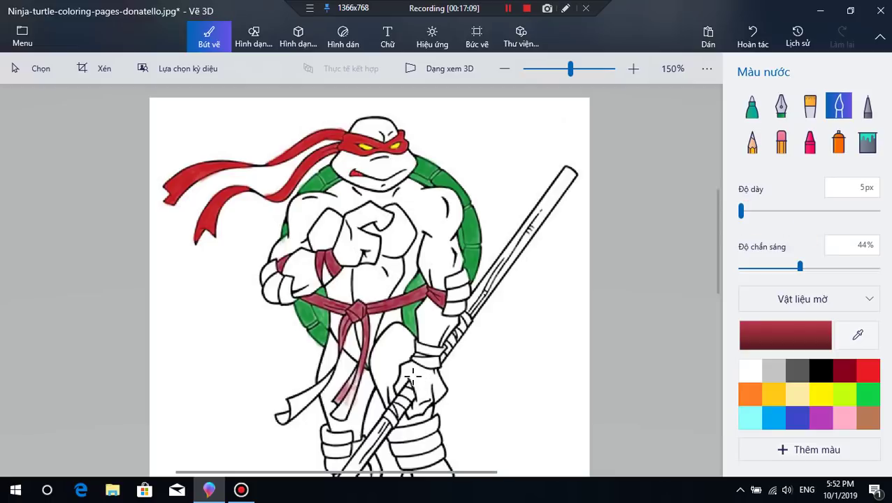
{"action": "left_click", "coordinate": [839, 183]}
{"action": "type", "text": "6"}
{"action": "key", "text": "Return"}
{"action": "left_click_drag", "start_coordinate": [347, 392], "coordinate": [347, 387]}
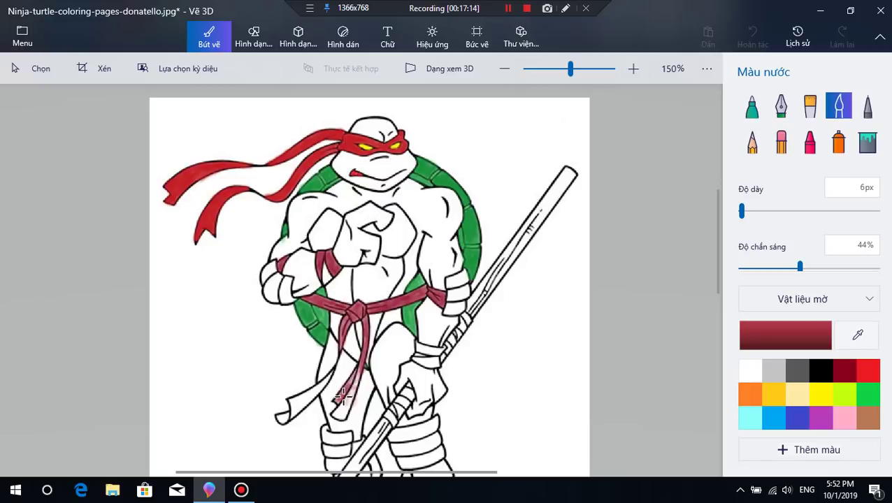
{"action": "mouse_move", "coordinate": [344, 397]}
{"action": "left_mouse_down"}
{"action": "mouse_move", "coordinate": [334, 418]}
{"action": "mouse_move", "coordinate": [350, 404]}
{"action": "mouse_move", "coordinate": [328, 420]}
{"action": "mouse_move", "coordinate": [363, 365]}
{"action": "mouse_move", "coordinate": [343, 409]}
{"action": "mouse_move", "coordinate": [364, 388]}
{"action": "left_mouse_up"}
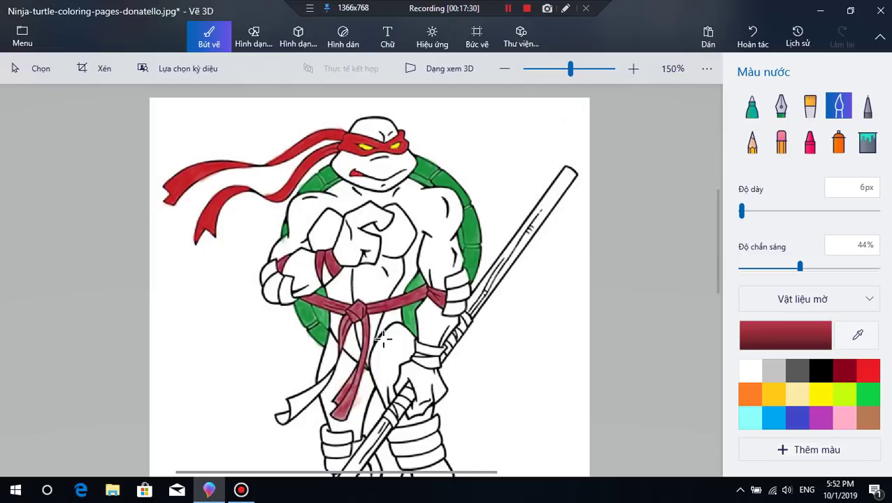
- Paint the flared lower end of the outer belt tail dark red
{"action": "mouse_move", "coordinate": [283, 420]}
{"action": "left_mouse_down"}
{"action": "mouse_move", "coordinate": [305, 392]}
{"action": "mouse_move", "coordinate": [296, 402]}
{"action": "left_mouse_up"}
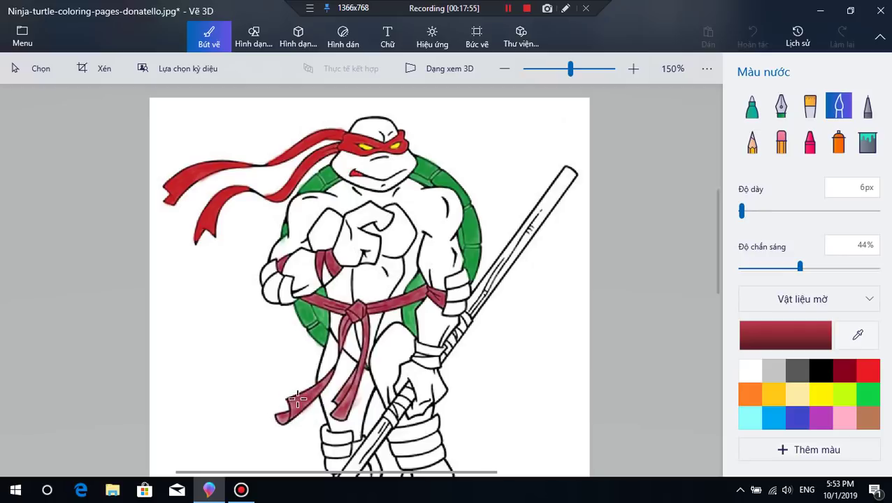
{"action": "mouse_move", "coordinate": [325, 377]}
{"action": "left_mouse_down"}
{"action": "mouse_move", "coordinate": [278, 418]}
{"action": "mouse_move", "coordinate": [285, 416]}
{"action": "left_mouse_up"}
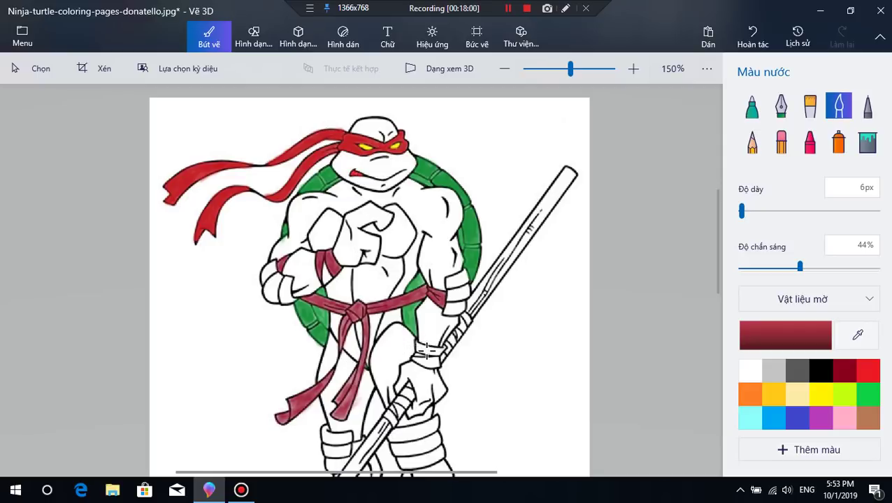
- Paint both wrist bands of the hand holding the staff dark red
{"action": "mouse_move", "coordinate": [425, 350]}
{"action": "left_mouse_down"}
{"action": "mouse_move", "coordinate": [427, 341]}
{"action": "mouse_move", "coordinate": [417, 344]}
{"action": "left_mouse_up"}
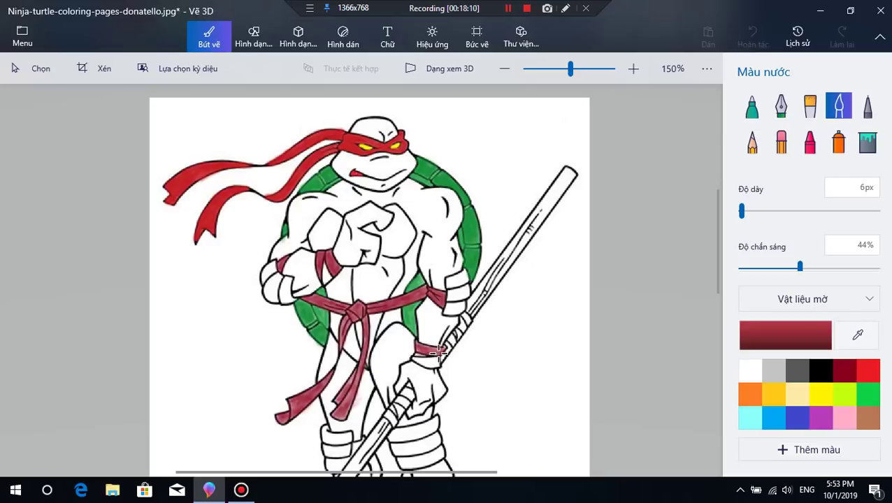
{"action": "left_click_drag", "start_coordinate": [434, 352], "coordinate": [414, 358]}
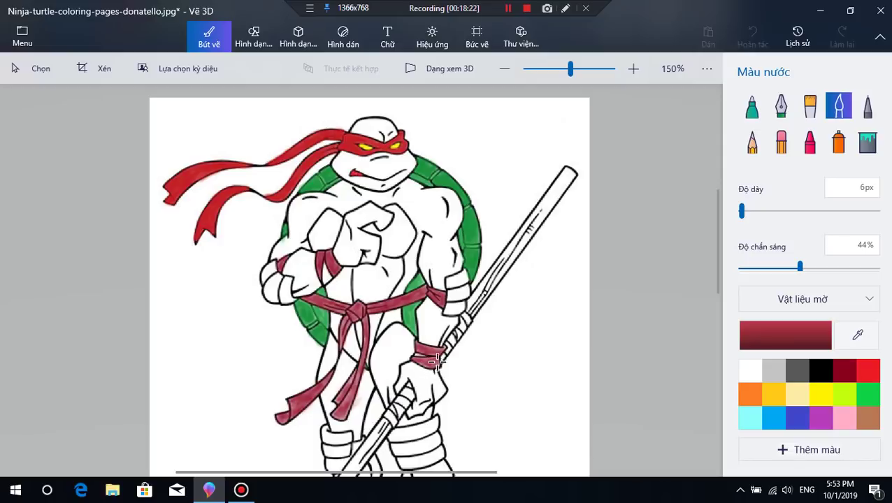
{"action": "left_click_drag", "start_coordinate": [415, 358], "coordinate": [434, 351]}
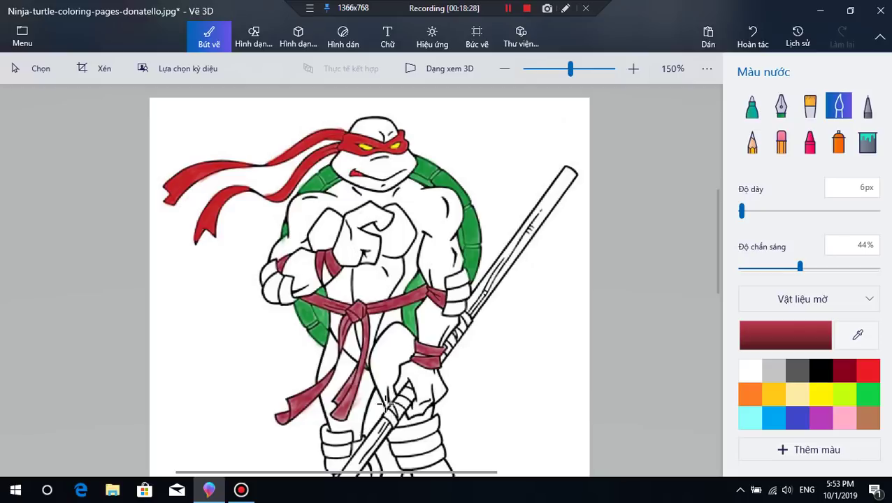
- Paint the staff's grip wraps below and above the hand dark red, raising the brush opacity to 59%
{"action": "left_click_drag", "start_coordinate": [394, 413], "coordinate": [390, 411]}
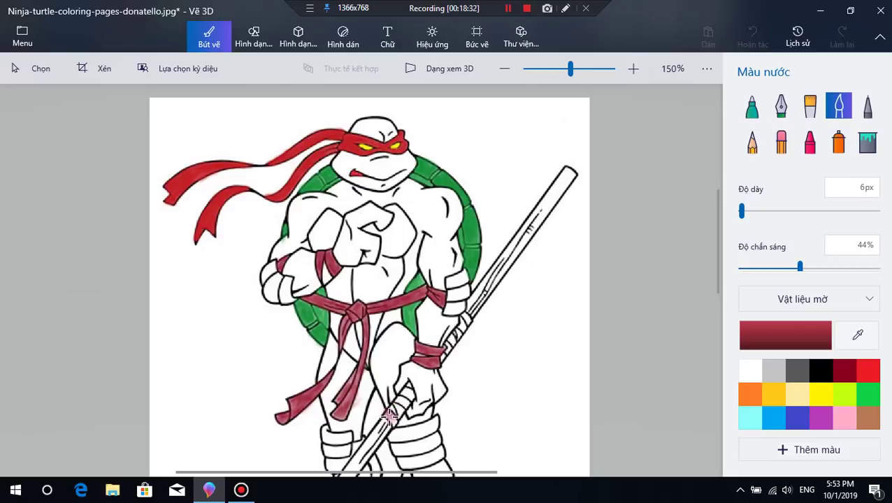
{"action": "left_click_drag", "start_coordinate": [390, 418], "coordinate": [392, 420]}
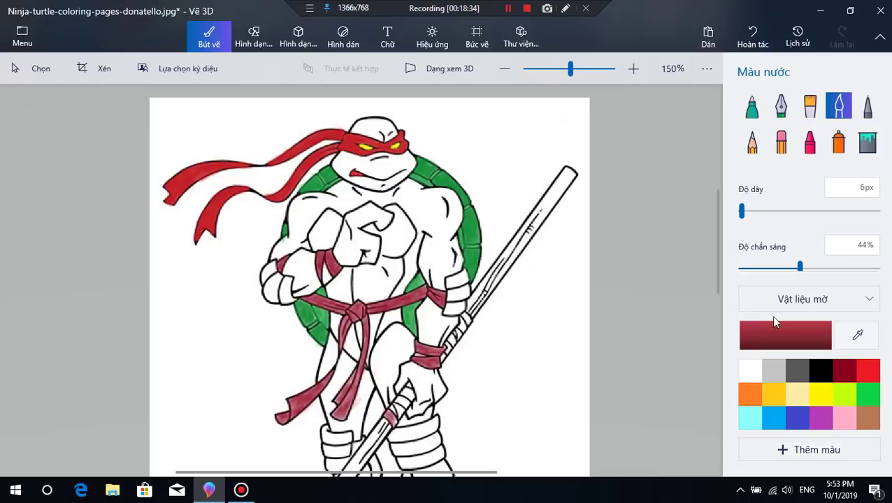
{"action": "left_click_drag", "start_coordinate": [800, 267], "coordinate": [821, 268]}
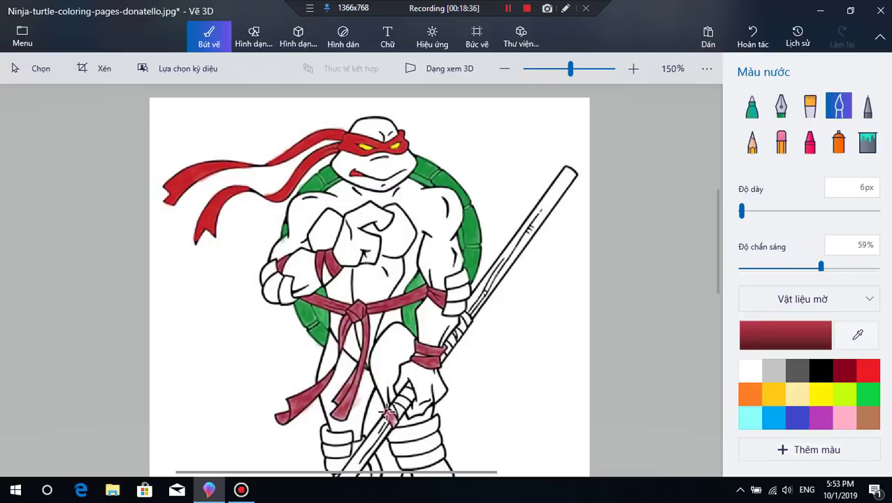
{"action": "mouse_move", "coordinate": [396, 411]}
{"action": "left_mouse_down"}
{"action": "mouse_move", "coordinate": [389, 424]}
{"action": "mouse_move", "coordinate": [405, 394]}
{"action": "mouse_move", "coordinate": [400, 412]}
{"action": "left_mouse_up"}
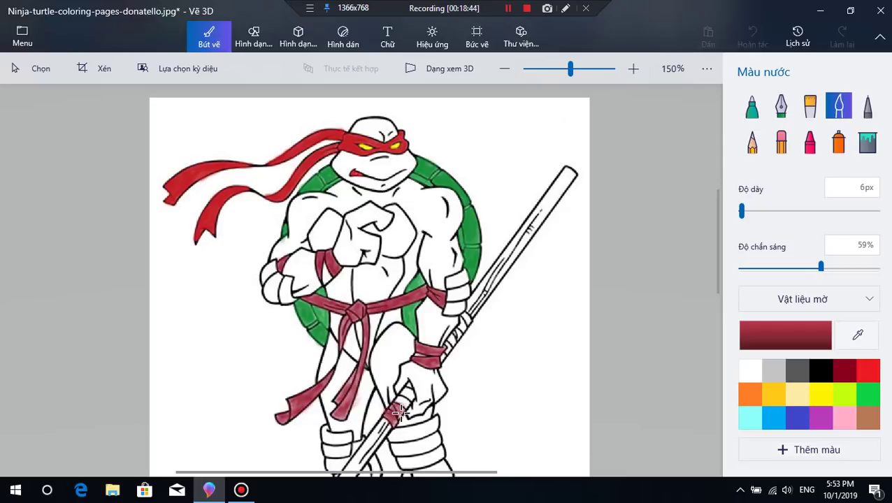
{"action": "mouse_move", "coordinate": [399, 396]}
{"action": "left_mouse_down"}
{"action": "mouse_move", "coordinate": [409, 385]}
{"action": "mouse_move", "coordinate": [395, 413]}
{"action": "left_mouse_up"}
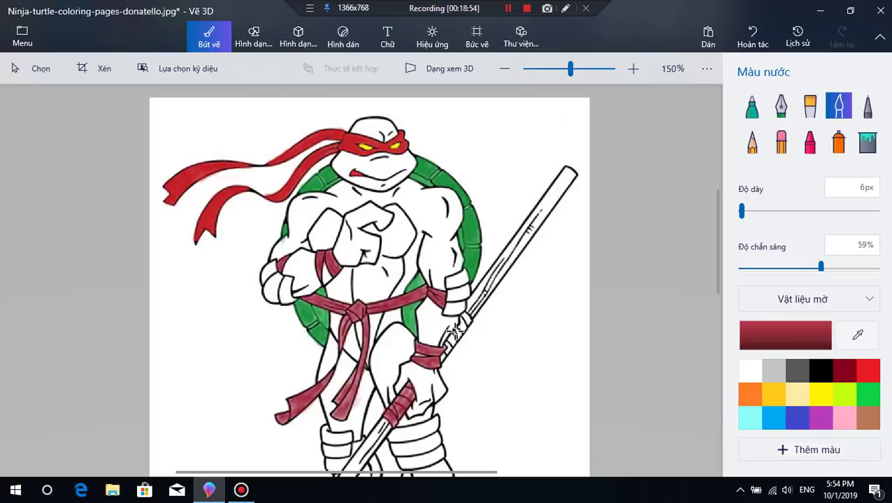
{"action": "mouse_move", "coordinate": [456, 328]}
{"action": "left_mouse_down"}
{"action": "mouse_move", "coordinate": [439, 358]}
{"action": "mouse_move", "coordinate": [467, 321]}
{"action": "mouse_move", "coordinate": [463, 313]}
{"action": "mouse_move", "coordinate": [455, 336]}
{"action": "mouse_move", "coordinate": [461, 317]}
{"action": "mouse_move", "coordinate": [473, 328]}
{"action": "mouse_move", "coordinate": [463, 323]}
{"action": "mouse_move", "coordinate": [463, 332]}
{"action": "mouse_move", "coordinate": [464, 316]}
{"action": "mouse_move", "coordinate": [444, 358]}
{"action": "mouse_move", "coordinate": [462, 316]}
{"action": "left_mouse_up"}
- Paint the small strap between the knee pad of the rear leg and the staff dark red
{"action": "scroll", "coordinate": [418, 364], "scroll_direction": "down", "scroll_amount": 3}
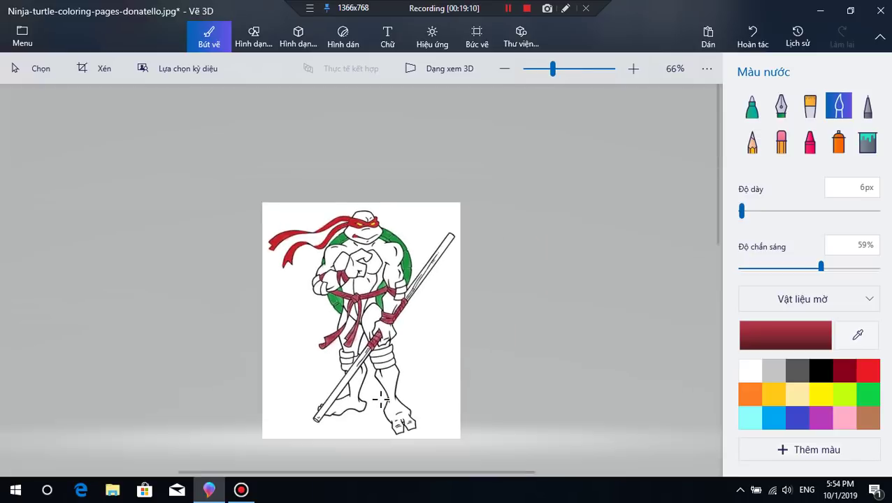
{"action": "scroll", "coordinate": [381, 343], "scroll_direction": "up", "scroll_amount": 3}
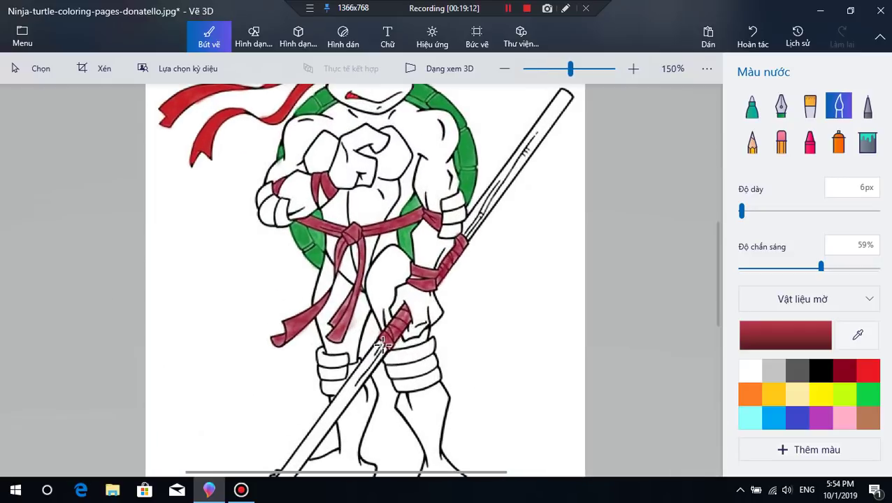
{"action": "scroll", "coordinate": [720, 303], "scroll_direction": "up", "scroll_amount": 1}
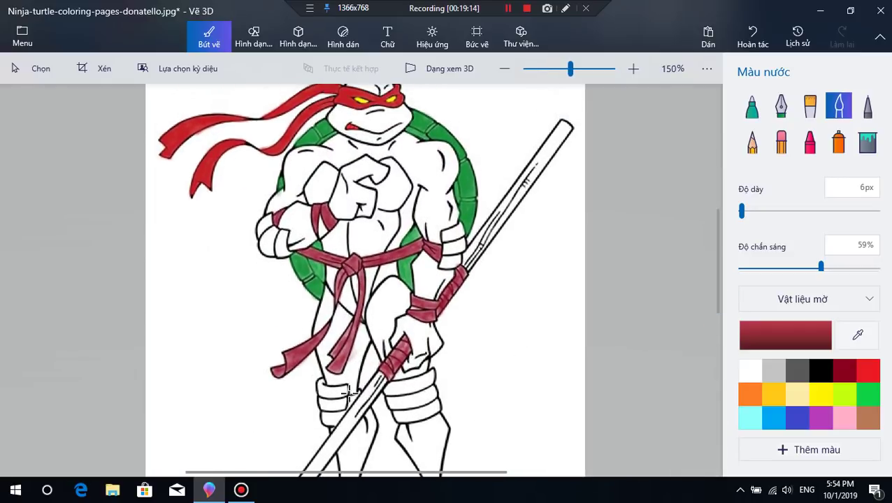
{"action": "mouse_move", "coordinate": [348, 393]}
{"action": "left_mouse_down"}
{"action": "mouse_move", "coordinate": [359, 393]}
{"action": "mouse_move", "coordinate": [348, 402]}
{"action": "mouse_move", "coordinate": [353, 393]}
{"action": "left_mouse_up"}
{"action": "mouse_move", "coordinate": [402, 358]}
{"action": "left_mouse_down"}
{"action": "mouse_move", "coordinate": [347, 339]}
{"action": "mouse_move", "coordinate": [329, 354]}
{"action": "left_mouse_up"}
{"action": "scroll", "coordinate": [309, 225], "scroll_direction": "down", "scroll_amount": 4}
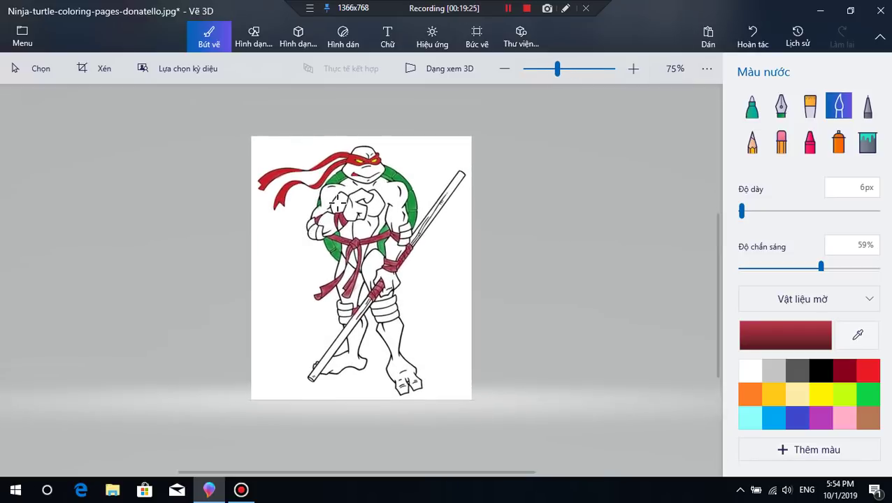
- Change the brush colour to a darker brownish maroon, mixed from the dark red swatch
{"action": "scroll", "coordinate": [336, 203], "scroll_direction": "up", "scroll_amount": 2}
{"action": "scroll", "coordinate": [338, 203], "scroll_direction": "up", "scroll_amount": 1}
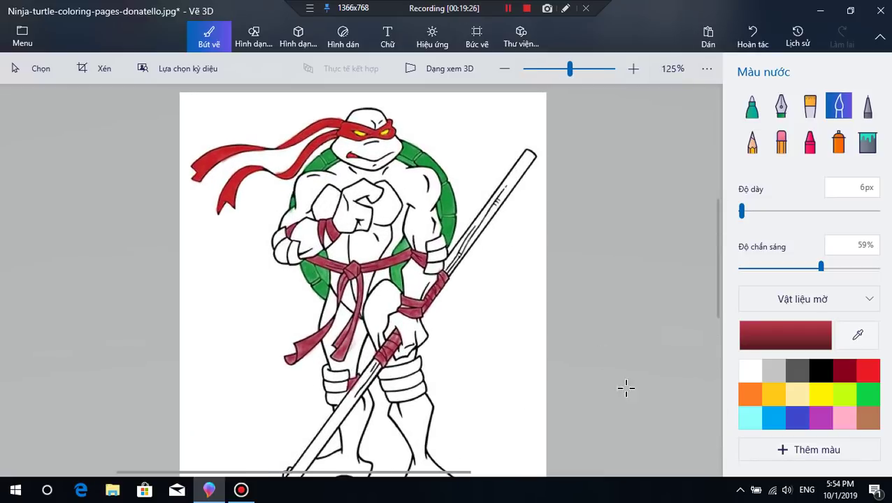
{"action": "left_click", "coordinate": [797, 394]}
{"action": "left_click", "coordinate": [821, 394]}
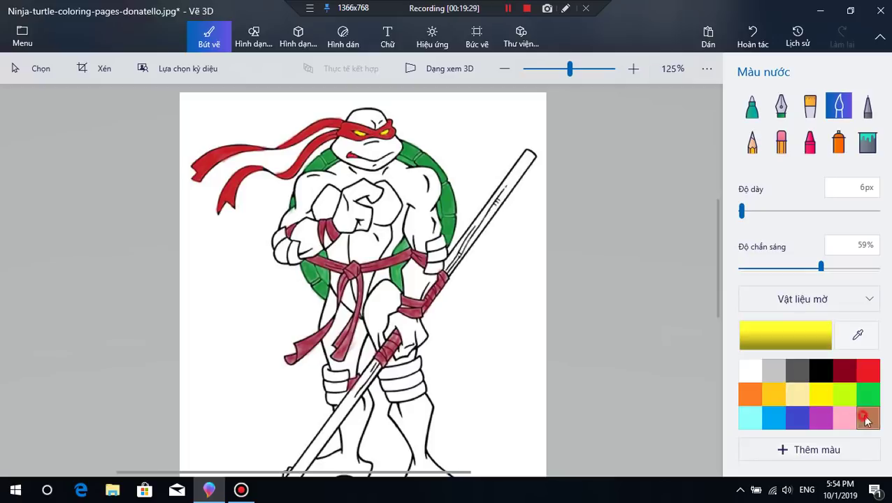
{"action": "left_click", "coordinate": [866, 418]}
{"action": "left_click", "coordinate": [843, 371]}
{"action": "left_click", "coordinate": [804, 340]}
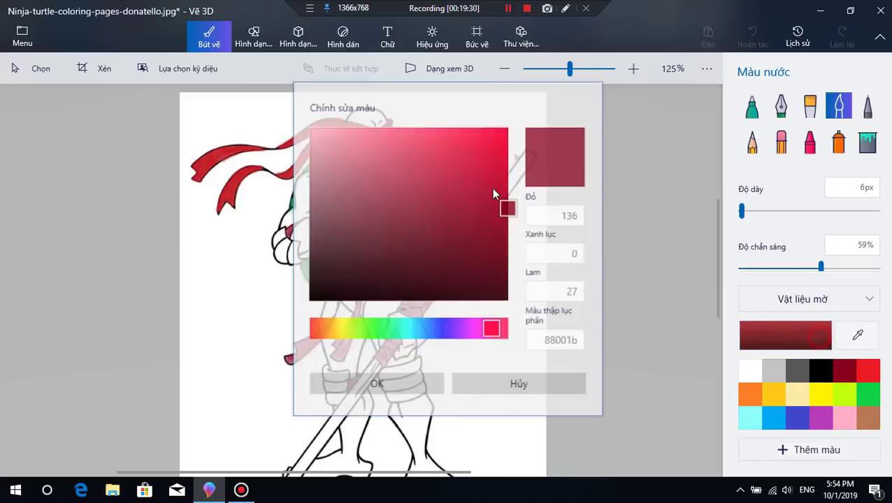
{"action": "mouse_move", "coordinate": [598, 124]}
{"action": "left_mouse_down"}
{"action": "mouse_move", "coordinate": [604, 161]}
{"action": "mouse_move", "coordinate": [589, 260]}
{"action": "mouse_move", "coordinate": [592, 233]}
{"action": "left_mouse_up"}
{"action": "left_click", "coordinate": [539, 371]}
- Paint the elbow pad of the arm holding the staff dark maroon, using a 7 px brush thickness
{"action": "scroll", "coordinate": [691, 210], "scroll_direction": "up", "scroll_amount": 1}
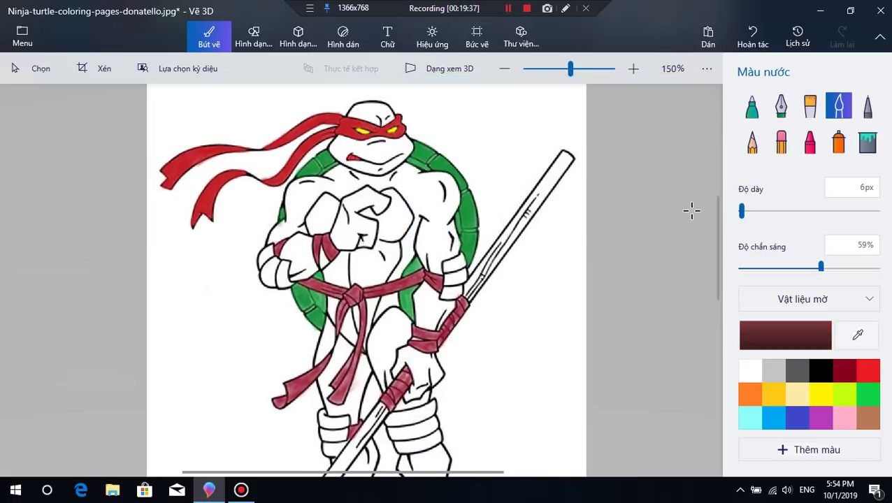
{"action": "left_click", "coordinate": [847, 210]}
{"action": "left_click", "coordinate": [844, 190]}
{"action": "type", "text": "7"}
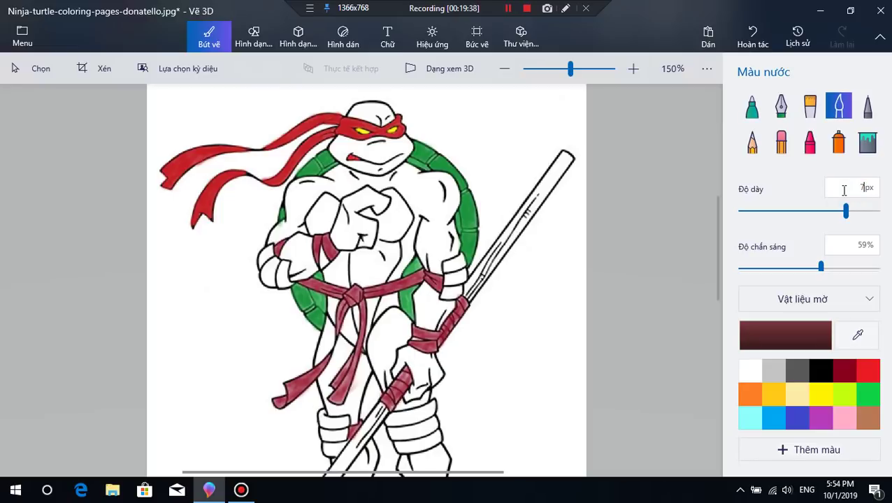
{"action": "key", "text": "Return"}
{"action": "scroll", "coordinate": [524, 189], "scroll_direction": "up", "scroll_amount": 2}
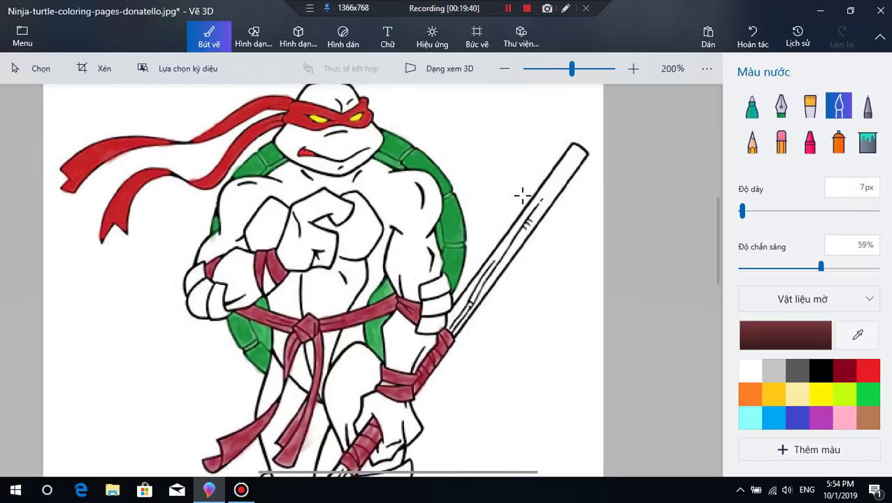
{"action": "mouse_move", "coordinate": [434, 284]}
{"action": "left_mouse_down"}
{"action": "mouse_move", "coordinate": [419, 305]}
{"action": "mouse_move", "coordinate": [439, 297]}
{"action": "mouse_move", "coordinate": [421, 300]}
{"action": "mouse_move", "coordinate": [439, 280]}
{"action": "mouse_move", "coordinate": [443, 297]}
{"action": "mouse_move", "coordinate": [442, 283]}
{"action": "mouse_move", "coordinate": [439, 295]}
{"action": "mouse_move", "coordinate": [421, 292]}
{"action": "mouse_move", "coordinate": [418, 300]}
{"action": "mouse_move", "coordinate": [443, 295]}
{"action": "mouse_move", "coordinate": [424, 283]}
{"action": "left_mouse_up"}
{"action": "left_click_drag", "start_coordinate": [432, 316], "coordinate": [421, 319]}
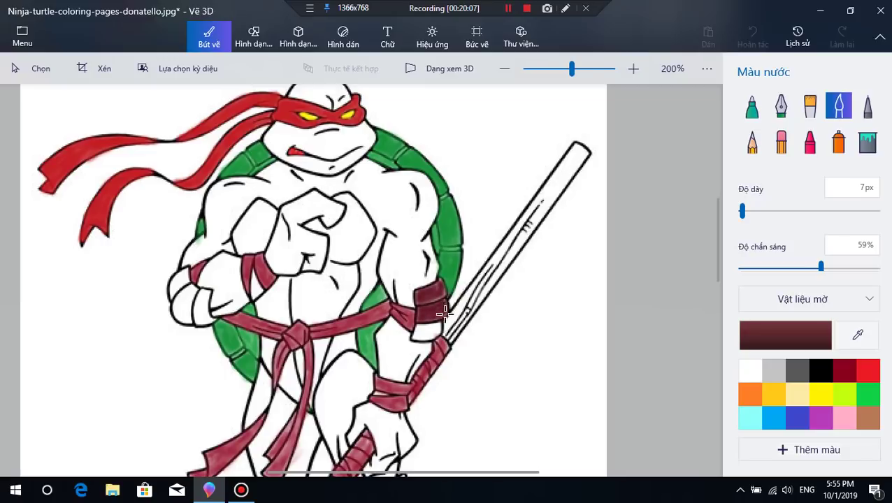
{"action": "mouse_move", "coordinate": [444, 313]}
{"action": "left_mouse_down"}
{"action": "mouse_move", "coordinate": [442, 279]}
{"action": "mouse_move", "coordinate": [444, 293]}
{"action": "mouse_move", "coordinate": [429, 302]}
{"action": "mouse_move", "coordinate": [438, 304]}
{"action": "mouse_move", "coordinate": [410, 323]}
{"action": "mouse_move", "coordinate": [420, 294]}
{"action": "left_mouse_up"}
{"action": "mouse_move", "coordinate": [415, 327]}
{"action": "left_mouse_down"}
{"action": "mouse_move", "coordinate": [413, 337]}
{"action": "mouse_move", "coordinate": [416, 324]}
{"action": "mouse_move", "coordinate": [434, 337]}
{"action": "mouse_move", "coordinate": [419, 335]}
{"action": "mouse_move", "coordinate": [426, 340]}
{"action": "mouse_move", "coordinate": [434, 321]}
{"action": "mouse_move", "coordinate": [433, 337]}
{"action": "mouse_move", "coordinate": [431, 330]}
{"action": "left_mouse_up"}
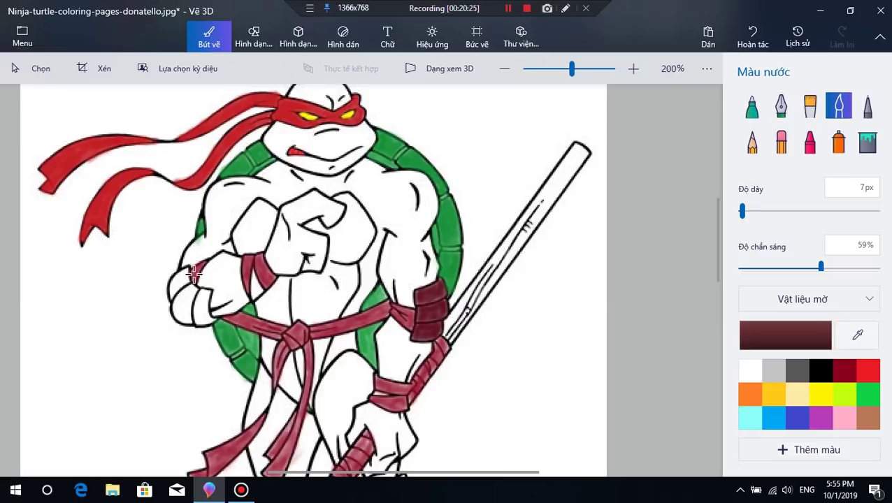
- Paint all sections of the bent arm's elbow pad dark maroon
{"action": "mouse_move", "coordinate": [175, 272]}
{"action": "left_mouse_down"}
{"action": "mouse_move", "coordinate": [170, 293]}
{"action": "mouse_move", "coordinate": [180, 275]}
{"action": "mouse_move", "coordinate": [168, 287]}
{"action": "mouse_move", "coordinate": [185, 281]}
{"action": "left_mouse_up"}
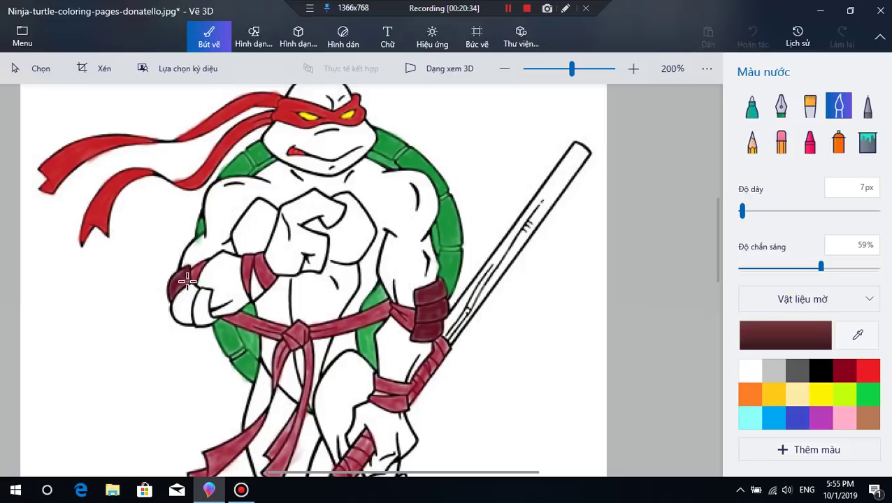
{"action": "mouse_move", "coordinate": [186, 281]}
{"action": "left_mouse_down"}
{"action": "mouse_move", "coordinate": [171, 283]}
{"action": "mouse_move", "coordinate": [174, 273]}
{"action": "mouse_move", "coordinate": [175, 310]}
{"action": "left_mouse_up"}
{"action": "mouse_move", "coordinate": [180, 308]}
{"action": "left_mouse_down"}
{"action": "mouse_move", "coordinate": [175, 316]}
{"action": "mouse_move", "coordinate": [187, 312]}
{"action": "left_mouse_up"}
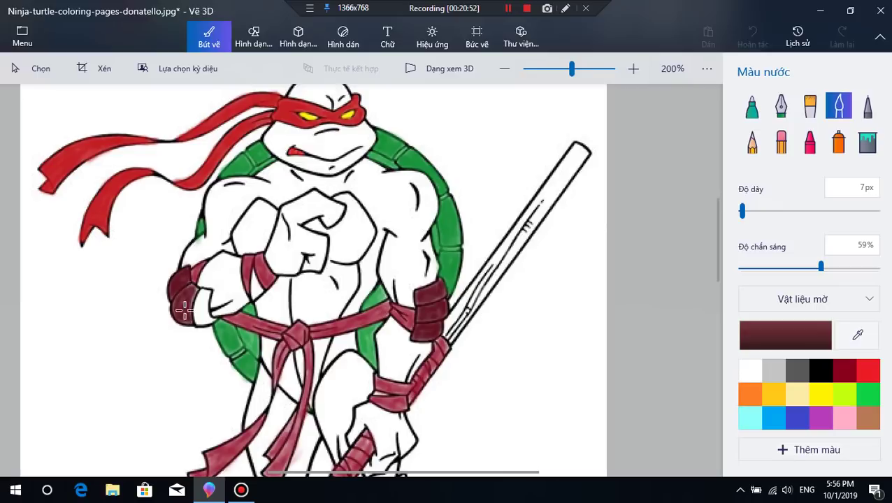
{"action": "mouse_move", "coordinate": [181, 299]}
{"action": "left_mouse_down"}
{"action": "mouse_move", "coordinate": [205, 294]}
{"action": "mouse_move", "coordinate": [202, 314]}
{"action": "mouse_move", "coordinate": [198, 289]}
{"action": "mouse_move", "coordinate": [210, 289]}
{"action": "mouse_move", "coordinate": [204, 310]}
{"action": "mouse_move", "coordinate": [207, 292]}
{"action": "mouse_move", "coordinate": [195, 310]}
{"action": "mouse_move", "coordinate": [204, 323]}
{"action": "mouse_move", "coordinate": [207, 301]}
{"action": "mouse_move", "coordinate": [208, 320]}
{"action": "mouse_move", "coordinate": [206, 312]}
{"action": "mouse_move", "coordinate": [217, 322]}
{"action": "mouse_move", "coordinate": [199, 304]}
{"action": "mouse_move", "coordinate": [198, 320]}
{"action": "mouse_move", "coordinate": [193, 303]}
{"action": "mouse_move", "coordinate": [209, 290]}
{"action": "mouse_move", "coordinate": [206, 310]}
{"action": "mouse_move", "coordinate": [205, 293]}
{"action": "mouse_move", "coordinate": [187, 288]}
{"action": "mouse_move", "coordinate": [198, 329]}
{"action": "mouse_move", "coordinate": [198, 309]}
{"action": "mouse_move", "coordinate": [205, 319]}
{"action": "mouse_move", "coordinate": [188, 322]}
{"action": "mouse_move", "coordinate": [204, 297]}
{"action": "left_mouse_up"}
{"action": "scroll", "coordinate": [327, 372], "scroll_direction": "down", "scroll_amount": 3}
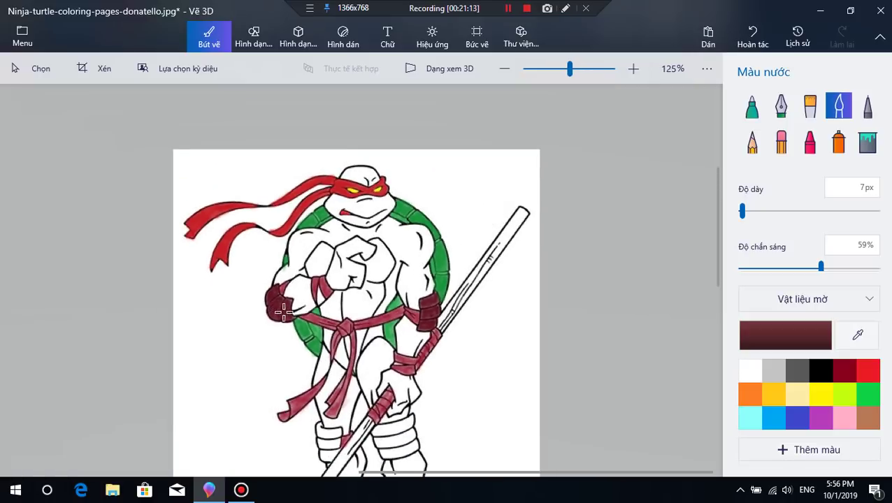
- Paint the upper bands of the front leg's knee pad dark maroon
{"action": "scroll", "coordinate": [327, 373], "scroll_direction": "up", "scroll_amount": 1}
{"action": "mouse_move", "coordinate": [401, 405]}
{"action": "left_mouse_down"}
{"action": "mouse_move", "coordinate": [386, 414]}
{"action": "mouse_move", "coordinate": [405, 416]}
{"action": "mouse_move", "coordinate": [400, 409]}
{"action": "left_mouse_up"}
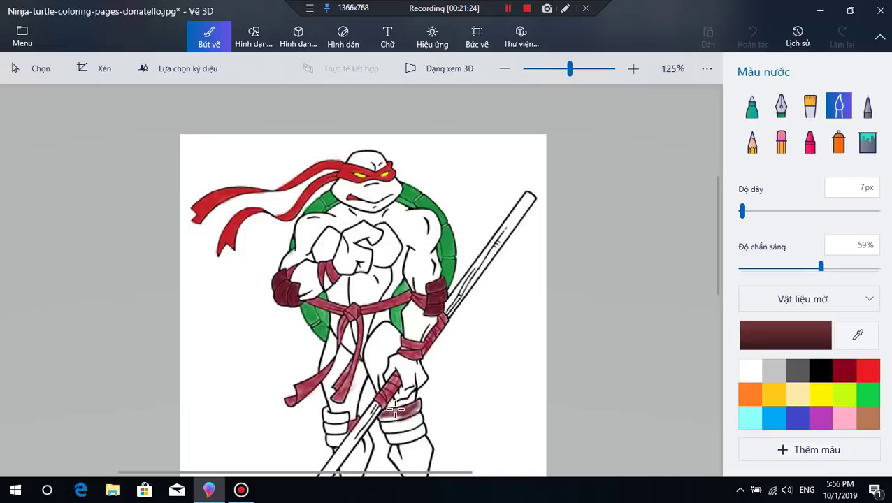
{"action": "left_click_drag", "start_coordinate": [377, 417], "coordinate": [397, 418]}
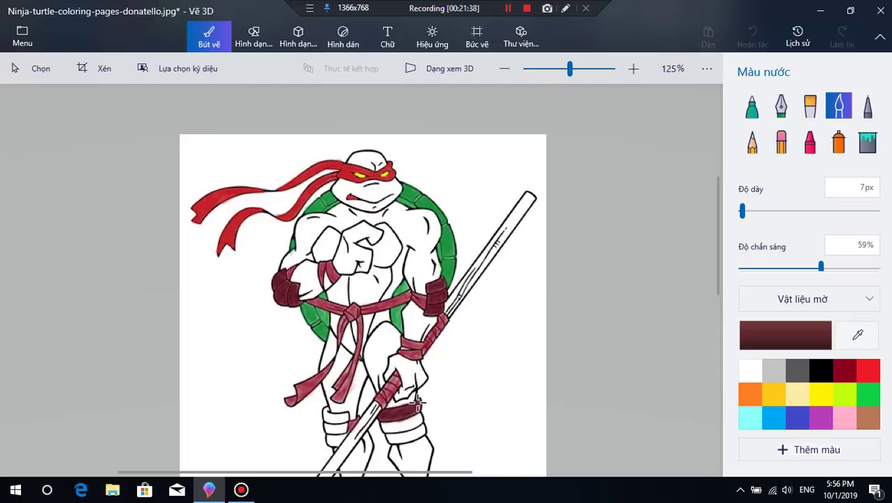
{"action": "left_click_drag", "start_coordinate": [417, 402], "coordinate": [398, 425]}
{"action": "left_click_drag", "start_coordinate": [408, 420], "coordinate": [402, 419]}
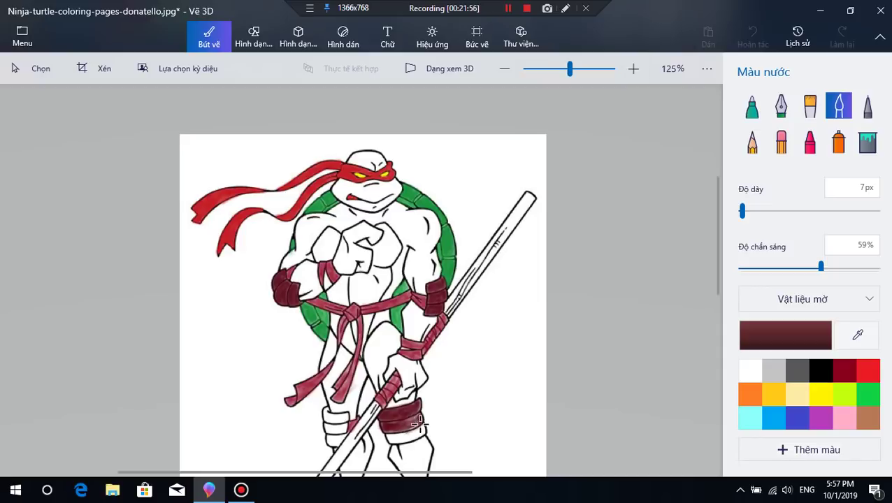
{"action": "left_click_drag", "start_coordinate": [409, 420], "coordinate": [409, 421]}
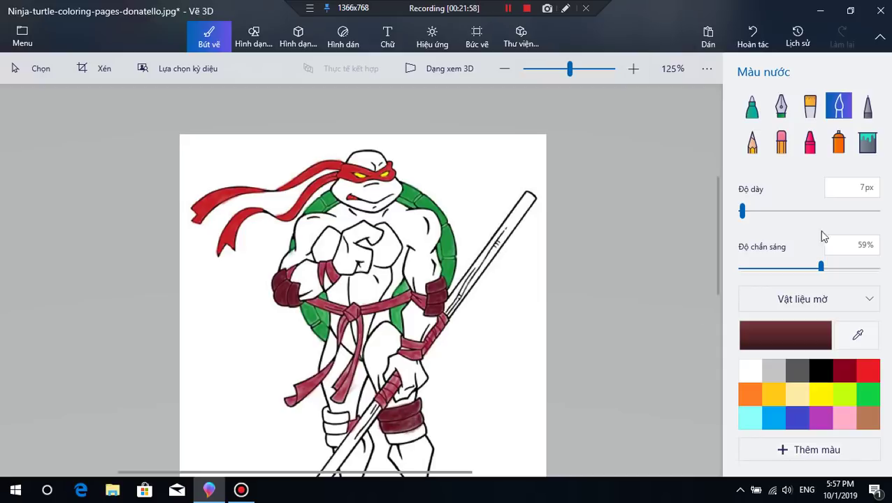
- Set the brush thickness to 8 px and paint the lowest band of the front knee pad dark maroon
{"action": "left_click", "coordinate": [861, 187]}
{"action": "type", "text": "8"}
{"action": "left_click_drag", "start_coordinate": [416, 424], "coordinate": [411, 434]}
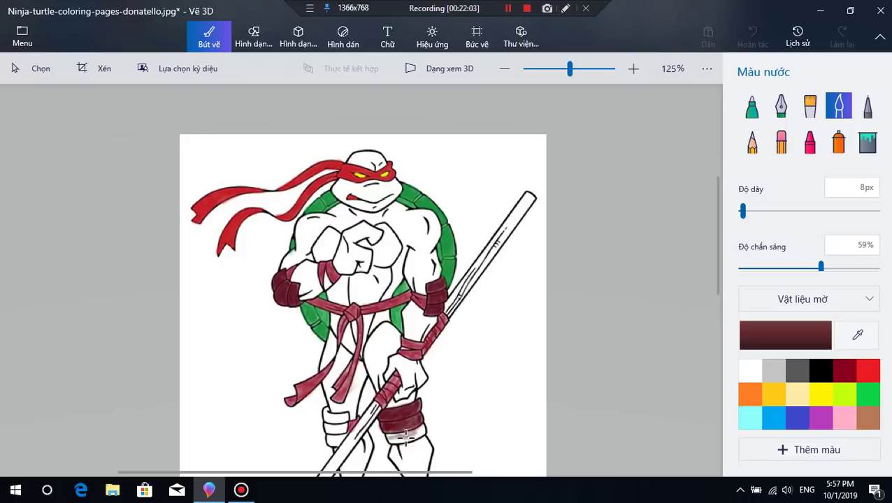
{"action": "scroll", "coordinate": [404, 435], "scroll_direction": "up", "scroll_amount": 2}
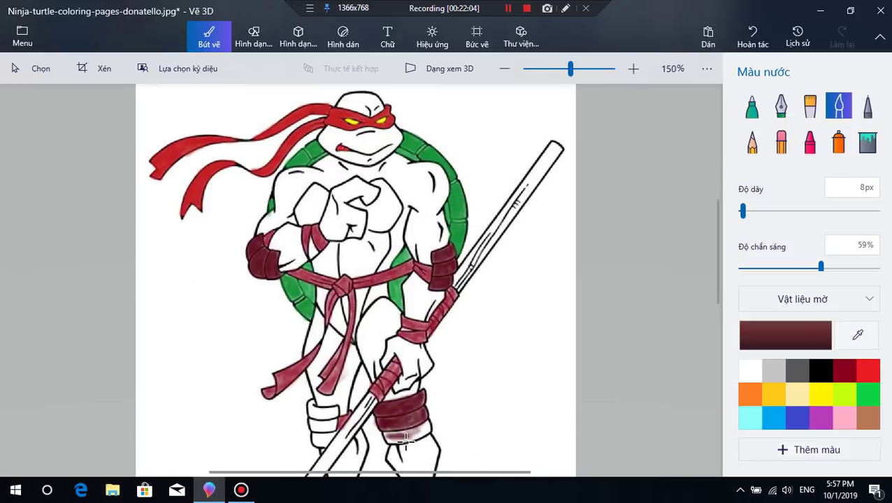
{"action": "mouse_move", "coordinate": [402, 439]}
{"action": "left_mouse_down"}
{"action": "mouse_move", "coordinate": [386, 427]}
{"action": "mouse_move", "coordinate": [389, 448]}
{"action": "mouse_move", "coordinate": [417, 435]}
{"action": "mouse_move", "coordinate": [391, 430]}
{"action": "mouse_move", "coordinate": [428, 425]}
{"action": "mouse_move", "coordinate": [420, 419]}
{"action": "mouse_move", "coordinate": [430, 430]}
{"action": "mouse_move", "coordinate": [393, 440]}
{"action": "mouse_move", "coordinate": [426, 425]}
{"action": "mouse_move", "coordinate": [421, 412]}
{"action": "mouse_move", "coordinate": [388, 437]}
{"action": "mouse_move", "coordinate": [402, 430]}
{"action": "left_mouse_up"}
- Paint the bands of the rear leg's knee pad dark maroon
{"action": "left_click_drag", "start_coordinate": [312, 421], "coordinate": [313, 414]}
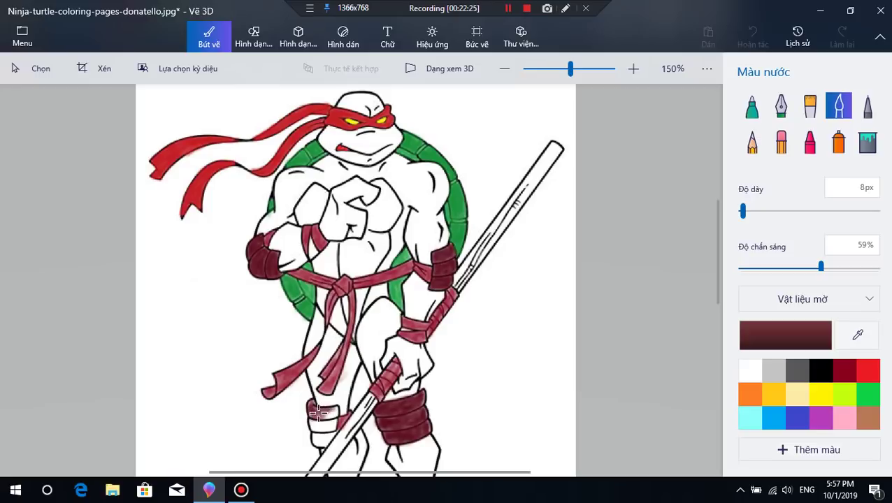
{"action": "mouse_move", "coordinate": [318, 413]}
{"action": "left_mouse_down"}
{"action": "mouse_move", "coordinate": [334, 429]}
{"action": "mouse_move", "coordinate": [334, 421]}
{"action": "mouse_move", "coordinate": [325, 428]}
{"action": "mouse_move", "coordinate": [335, 421]}
{"action": "mouse_move", "coordinate": [317, 429]}
{"action": "mouse_move", "coordinate": [332, 421]}
{"action": "mouse_move", "coordinate": [314, 421]}
{"action": "mouse_move", "coordinate": [333, 426]}
{"action": "mouse_move", "coordinate": [325, 442]}
{"action": "mouse_move", "coordinate": [335, 434]}
{"action": "mouse_move", "coordinate": [324, 443]}
{"action": "mouse_move", "coordinate": [314, 438]}
{"action": "mouse_move", "coordinate": [328, 435]}
{"action": "mouse_move", "coordinate": [314, 437]}
{"action": "mouse_move", "coordinate": [321, 429]}
{"action": "mouse_move", "coordinate": [318, 448]}
{"action": "mouse_move", "coordinate": [334, 425]}
{"action": "left_mouse_up"}
{"action": "scroll", "coordinate": [334, 424], "scroll_direction": "down", "scroll_amount": 3}
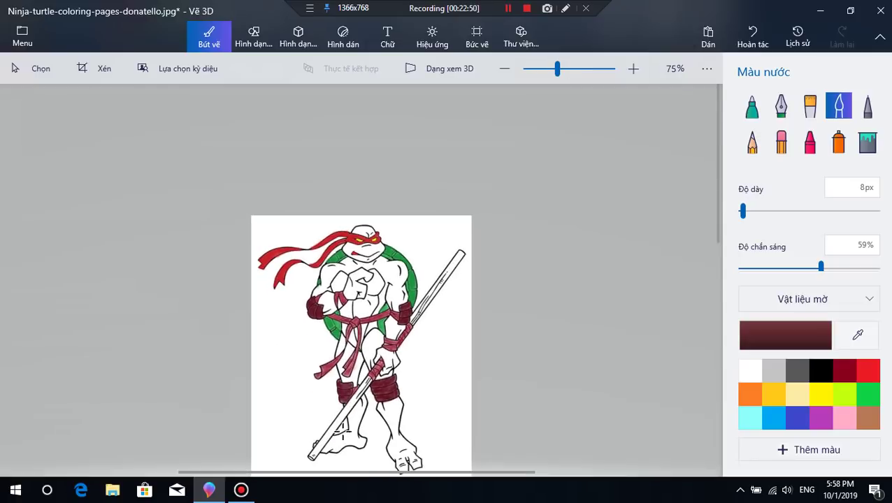
- Try several palette swatches, then mix a darker khaki brush colour from the cream one
{"action": "scroll", "coordinate": [376, 453], "scroll_direction": "up", "scroll_amount": 2}
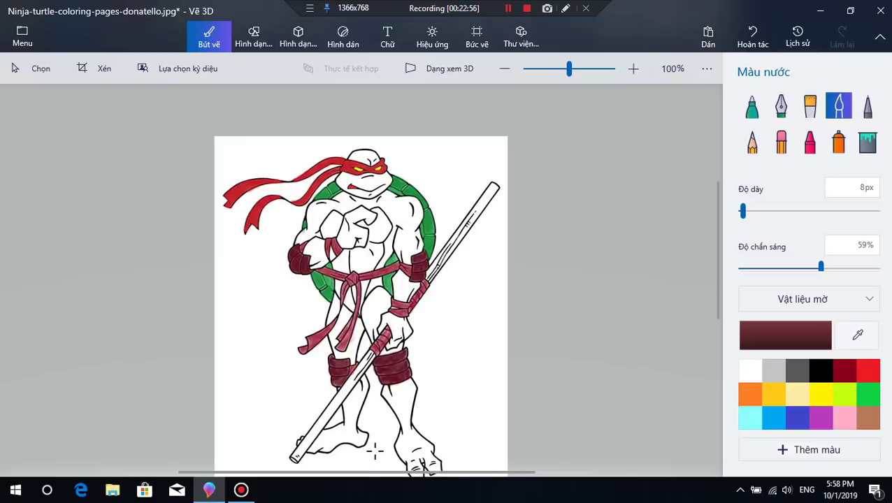
{"action": "left_click", "coordinate": [867, 420]}
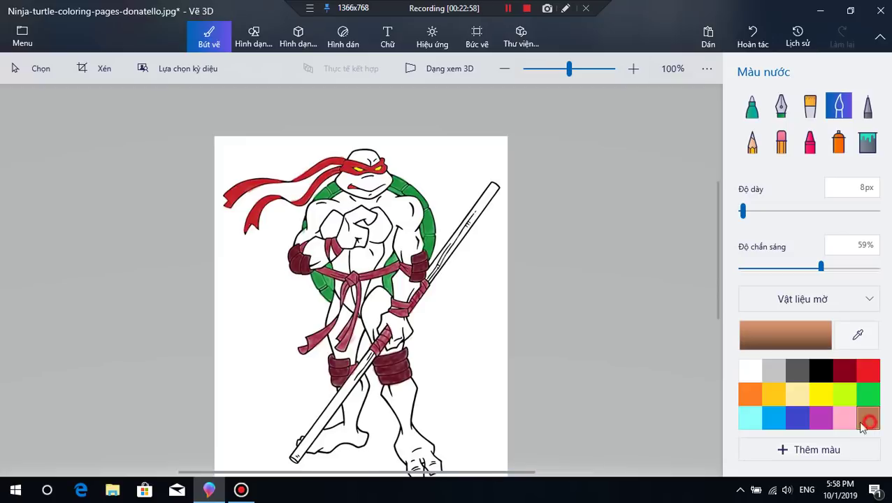
{"action": "left_click", "coordinate": [837, 417]}
{"action": "left_click", "coordinate": [823, 400]}
{"action": "left_click", "coordinate": [866, 418]}
{"action": "left_click", "coordinate": [798, 395]}
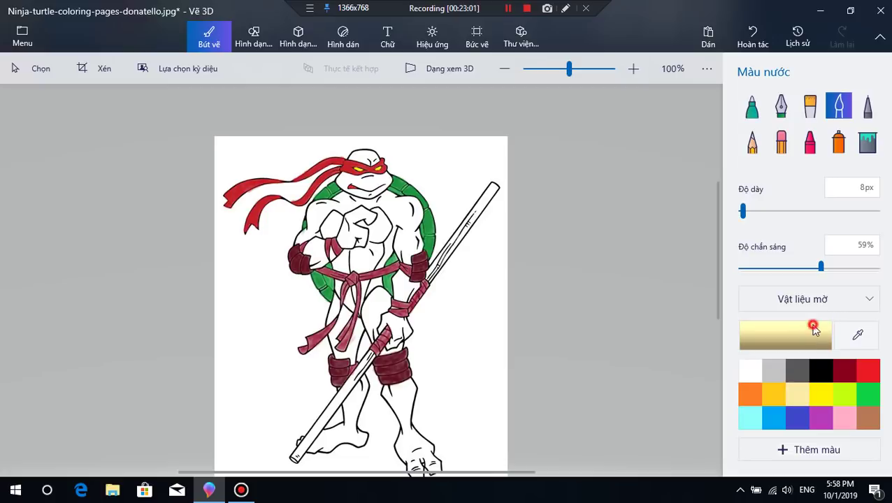
{"action": "left_click", "coordinate": [809, 327]}
{"action": "left_click_drag", "start_coordinate": [494, 89], "coordinate": [774, 97]}
{"action": "left_click_drag", "start_coordinate": [704, 138], "coordinate": [691, 198]}
{"action": "left_click", "coordinate": [665, 393]}
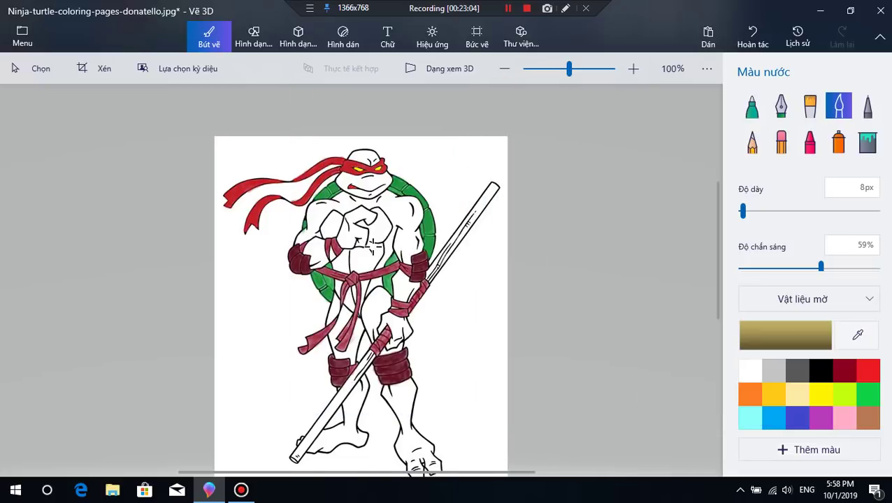
- Paint the upper shaft of the staff khaki, from its tip down to the dark red grip wrap
{"action": "scroll", "coordinate": [388, 244], "scroll_direction": "up", "scroll_amount": 1}
{"action": "scroll", "coordinate": [388, 244], "scroll_direction": "up", "scroll_amount": 1}
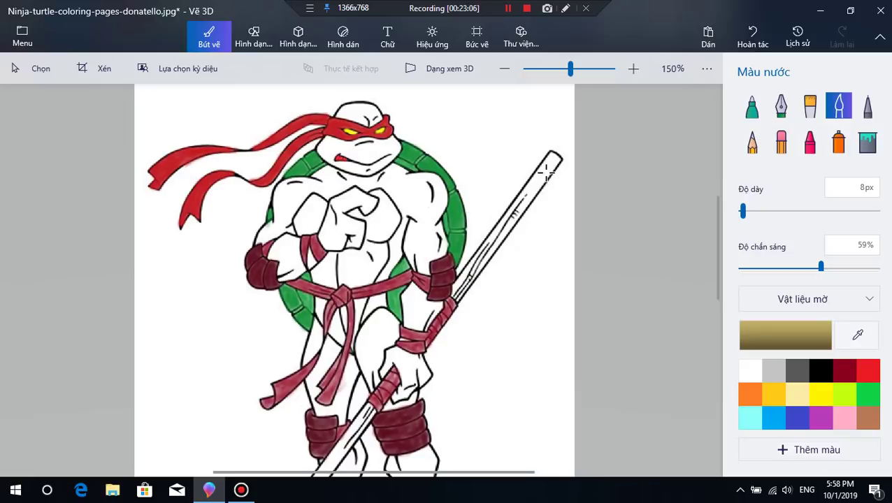
{"action": "left_click_drag", "start_coordinate": [552, 175], "coordinate": [547, 184]}
{"action": "mouse_move", "coordinate": [465, 271]}
{"action": "left_mouse_down"}
{"action": "mouse_move", "coordinate": [454, 290]}
{"action": "mouse_move", "coordinate": [478, 259]}
{"action": "mouse_move", "coordinate": [463, 279]}
{"action": "mouse_move", "coordinate": [463, 271]}
{"action": "mouse_move", "coordinate": [453, 290]}
{"action": "mouse_move", "coordinate": [476, 264]}
{"action": "mouse_move", "coordinate": [454, 300]}
{"action": "mouse_move", "coordinate": [502, 238]}
{"action": "mouse_move", "coordinate": [476, 271]}
{"action": "mouse_move", "coordinate": [498, 223]}
{"action": "mouse_move", "coordinate": [467, 266]}
{"action": "mouse_move", "coordinate": [521, 203]}
{"action": "mouse_move", "coordinate": [467, 267]}
{"action": "mouse_move", "coordinate": [464, 276]}
{"action": "mouse_move", "coordinate": [483, 250]}
{"action": "mouse_move", "coordinate": [459, 291]}
{"action": "mouse_move", "coordinate": [526, 199]}
{"action": "mouse_move", "coordinate": [480, 269]}
{"action": "mouse_move", "coordinate": [524, 198]}
{"action": "mouse_move", "coordinate": [491, 229]}
{"action": "mouse_move", "coordinate": [552, 154]}
{"action": "mouse_move", "coordinate": [518, 204]}
{"action": "mouse_move", "coordinate": [545, 179]}
{"action": "mouse_move", "coordinate": [526, 209]}
{"action": "mouse_move", "coordinate": [551, 157]}
{"action": "left_mouse_up"}
{"action": "mouse_move", "coordinate": [517, 204]}
{"action": "left_mouse_down"}
{"action": "mouse_move", "coordinate": [488, 240]}
{"action": "mouse_move", "coordinate": [550, 154]}
{"action": "mouse_move", "coordinate": [559, 160]}
{"action": "mouse_move", "coordinate": [487, 256]}
{"action": "left_mouse_up"}
- Paint the lower shaft of the staff khaki, from the grip wrap below the hand to its end
{"action": "scroll", "coordinate": [346, 398], "scroll_direction": "down", "scroll_amount": 1}
{"action": "scroll", "coordinate": [347, 398], "scroll_direction": "down", "scroll_amount": 2}
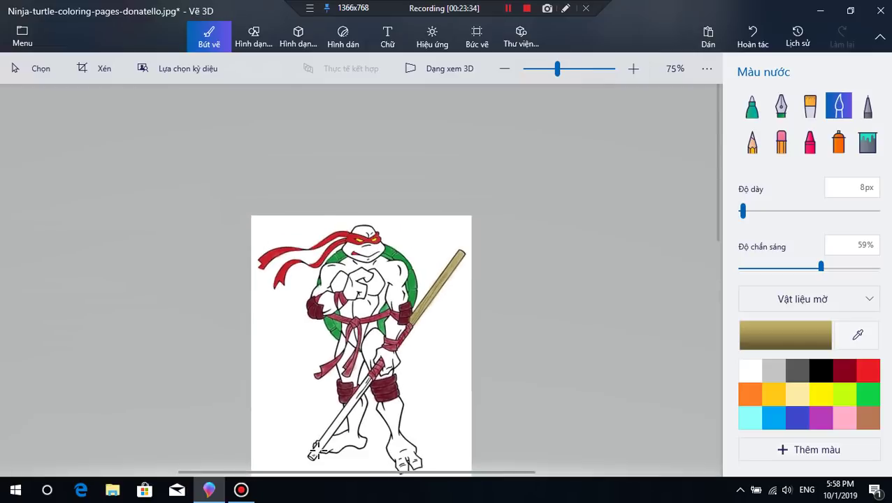
{"action": "scroll", "coordinate": [365, 343], "scroll_direction": "up", "scroll_amount": 2}
{"action": "mouse_move", "coordinate": [364, 339]}
{"action": "left_mouse_down"}
{"action": "mouse_move", "coordinate": [350, 363]}
{"action": "mouse_move", "coordinate": [375, 328]}
{"action": "mouse_move", "coordinate": [355, 370]}
{"action": "mouse_move", "coordinate": [379, 330]}
{"action": "mouse_move", "coordinate": [338, 379]}
{"action": "mouse_move", "coordinate": [379, 326]}
{"action": "mouse_move", "coordinate": [319, 407]}
{"action": "mouse_move", "coordinate": [362, 362]}
{"action": "mouse_move", "coordinate": [325, 408]}
{"action": "mouse_move", "coordinate": [356, 364]}
{"action": "mouse_move", "coordinate": [327, 402]}
{"action": "mouse_move", "coordinate": [350, 360]}
{"action": "mouse_move", "coordinate": [277, 466]}
{"action": "mouse_move", "coordinate": [353, 370]}
{"action": "mouse_move", "coordinate": [280, 462]}
{"action": "mouse_move", "coordinate": [374, 323]}
{"action": "mouse_move", "coordinate": [358, 369]}
{"action": "left_mouse_up"}
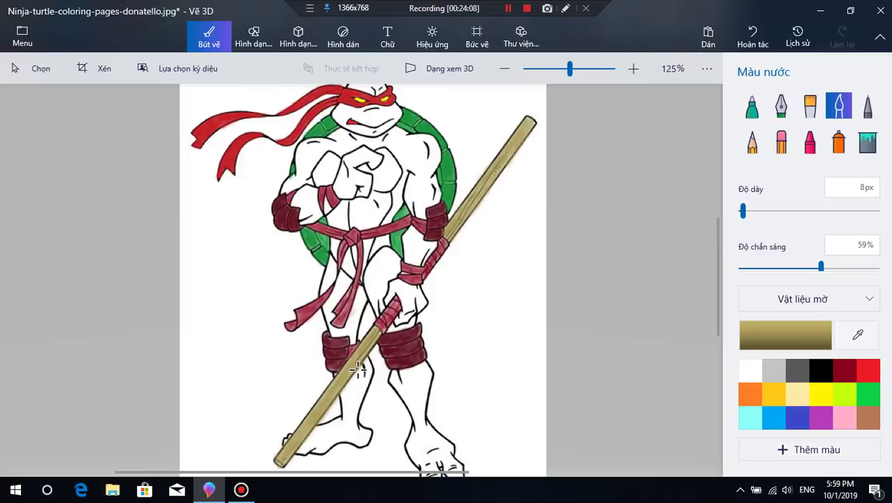
{"action": "scroll", "coordinate": [389, 229], "scroll_direction": "down", "scroll_amount": 2}
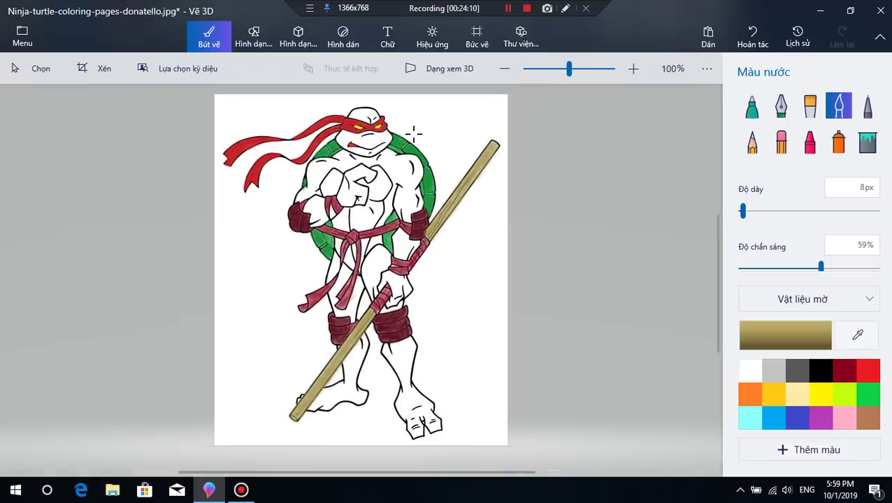
- Switch the brush to green with 34% opacity and undo the green test stroke on the chest
{"action": "scroll", "coordinate": [399, 128], "scroll_direction": "up", "scroll_amount": 1}
{"action": "scroll", "coordinate": [399, 128], "scroll_direction": "up", "scroll_amount": 1}
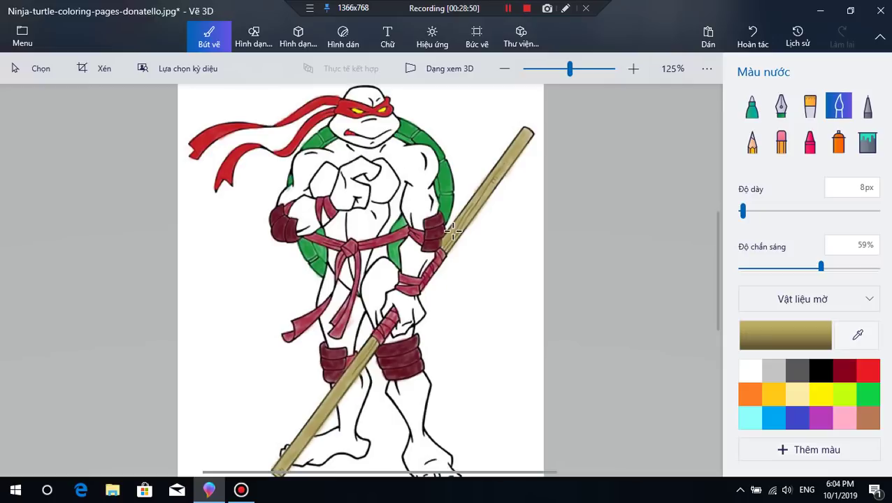
{"action": "left_click", "coordinate": [869, 395]}
{"action": "scroll", "coordinate": [370, 203], "scroll_direction": "up", "scroll_amount": 3}
{"action": "mouse_move", "coordinate": [378, 182]}
{"action": "left_mouse_down"}
{"action": "mouse_move", "coordinate": [369, 205]}
{"action": "mouse_move", "coordinate": [374, 148]}
{"action": "left_mouse_up"}
{"action": "scroll", "coordinate": [374, 146], "scroll_direction": "down", "scroll_amount": 2}
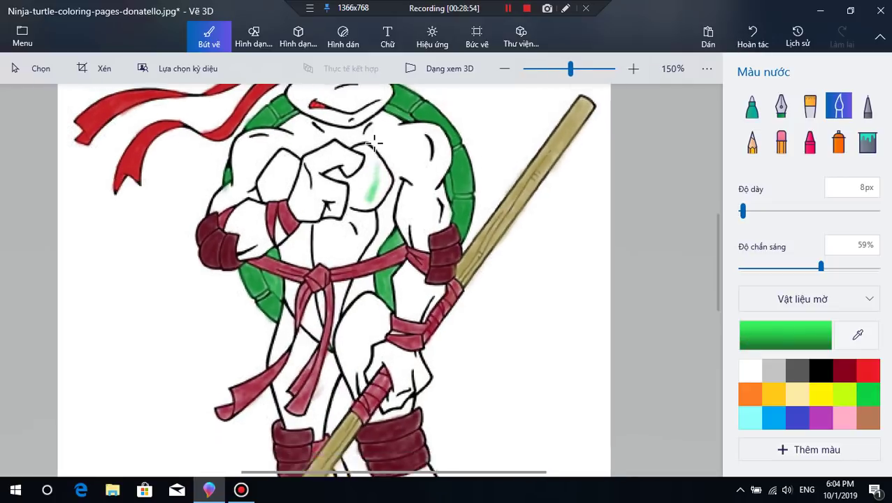
{"action": "left_click_drag", "start_coordinate": [820, 267], "coordinate": [787, 267]}
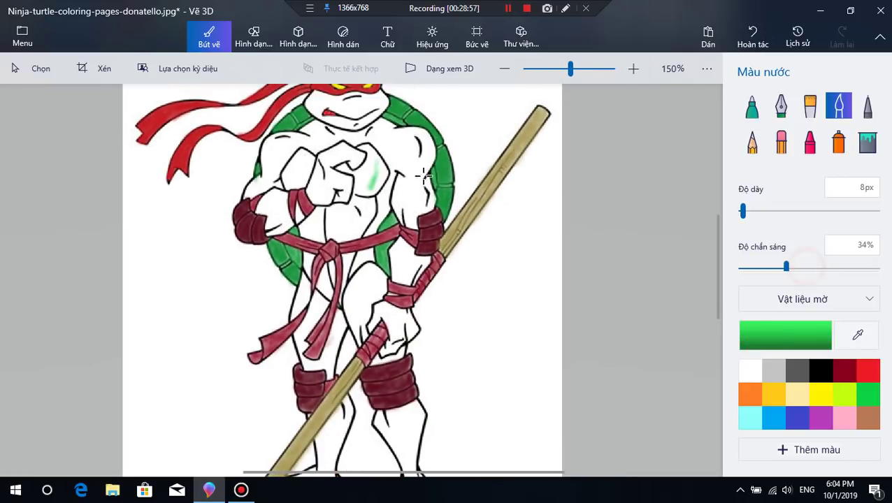
{"action": "left_click", "coordinate": [754, 35]}
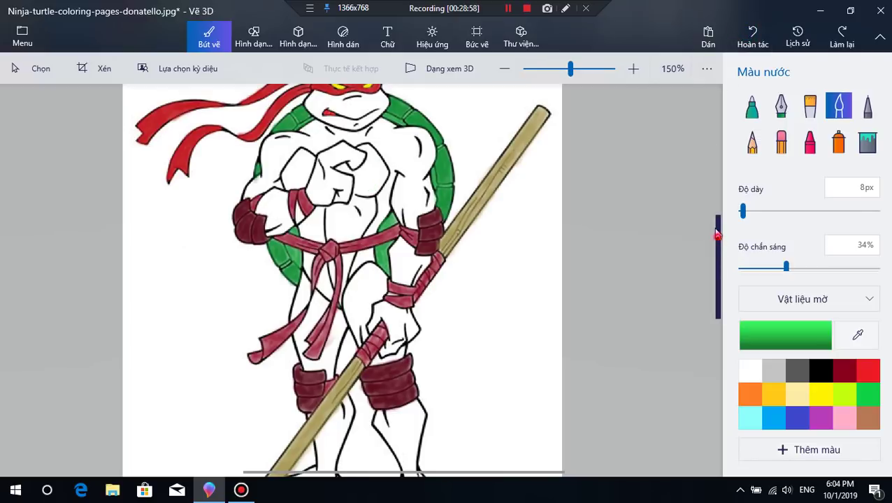
- Paint the exposed chest plate and the belly plates above the belt light green
{"action": "scroll", "coordinate": [387, 292], "scroll_direction": "up", "scroll_amount": 2}
{"action": "mouse_move", "coordinate": [387, 294]}
{"action": "left_mouse_down"}
{"action": "mouse_move", "coordinate": [382, 258]}
{"action": "mouse_move", "coordinate": [382, 314]}
{"action": "mouse_move", "coordinate": [386, 270]}
{"action": "mouse_move", "coordinate": [369, 265]}
{"action": "mouse_move", "coordinate": [379, 259]}
{"action": "mouse_move", "coordinate": [355, 265]}
{"action": "mouse_move", "coordinate": [392, 280]}
{"action": "mouse_move", "coordinate": [363, 259]}
{"action": "mouse_move", "coordinate": [391, 280]}
{"action": "mouse_move", "coordinate": [379, 269]}
{"action": "mouse_move", "coordinate": [383, 296]}
{"action": "mouse_move", "coordinate": [382, 287]}
{"action": "mouse_move", "coordinate": [374, 309]}
{"action": "mouse_move", "coordinate": [375, 267]}
{"action": "mouse_move", "coordinate": [357, 262]}
{"action": "mouse_move", "coordinate": [410, 295]}
{"action": "mouse_move", "coordinate": [386, 263]}
{"action": "mouse_move", "coordinate": [405, 292]}
{"action": "mouse_move", "coordinate": [363, 325]}
{"action": "mouse_move", "coordinate": [338, 326]}
{"action": "mouse_move", "coordinate": [326, 308]}
{"action": "mouse_move", "coordinate": [307, 315]}
{"action": "mouse_move", "coordinate": [342, 329]}
{"action": "mouse_move", "coordinate": [319, 310]}
{"action": "mouse_move", "coordinate": [293, 321]}
{"action": "mouse_move", "coordinate": [306, 317]}
{"action": "mouse_move", "coordinate": [353, 332]}
{"action": "mouse_move", "coordinate": [380, 314]}
{"action": "mouse_move", "coordinate": [365, 313]}
{"action": "mouse_move", "coordinate": [349, 331]}
{"action": "mouse_move", "coordinate": [327, 322]}
{"action": "mouse_move", "coordinate": [325, 310]}
{"action": "mouse_move", "coordinate": [363, 343]}
{"action": "mouse_move", "coordinate": [353, 355]}
{"action": "mouse_move", "coordinate": [371, 350]}
{"action": "mouse_move", "coordinate": [351, 365]}
{"action": "mouse_move", "coordinate": [352, 356]}
{"action": "mouse_move", "coordinate": [350, 372]}
{"action": "mouse_move", "coordinate": [386, 351]}
{"action": "mouse_move", "coordinate": [392, 359]}
{"action": "mouse_move", "coordinate": [402, 350]}
{"action": "mouse_move", "coordinate": [392, 342]}
{"action": "mouse_move", "coordinate": [378, 347]}
{"action": "mouse_move", "coordinate": [403, 352]}
{"action": "mouse_move", "coordinate": [379, 283]}
{"action": "mouse_move", "coordinate": [408, 330]}
{"action": "mouse_move", "coordinate": [371, 360]}
{"action": "mouse_move", "coordinate": [370, 338]}
{"action": "mouse_move", "coordinate": [406, 334]}
{"action": "mouse_move", "coordinate": [390, 349]}
{"action": "mouse_move", "coordinate": [400, 343]}
{"action": "mouse_move", "coordinate": [388, 302]}
{"action": "mouse_move", "coordinate": [397, 357]}
{"action": "mouse_move", "coordinate": [356, 378]}
{"action": "mouse_move", "coordinate": [368, 381]}
{"action": "mouse_move", "coordinate": [374, 346]}
{"action": "mouse_move", "coordinate": [353, 343]}
{"action": "mouse_move", "coordinate": [368, 365]}
{"action": "mouse_move", "coordinate": [404, 333]}
{"action": "mouse_move", "coordinate": [342, 367]}
{"action": "left_mouse_up"}
{"action": "scroll", "coordinate": [388, 280], "scroll_direction": "up", "scroll_amount": 3}
{"action": "scroll", "coordinate": [361, 340], "scroll_direction": "down", "scroll_amount": 1}
{"action": "scroll", "coordinate": [308, 406], "scroll_direction": "down", "scroll_amount": 2}
{"action": "mouse_move", "coordinate": [305, 423]}
{"action": "left_mouse_down"}
{"action": "mouse_move", "coordinate": [299, 444]}
{"action": "mouse_move", "coordinate": [303, 400]}
{"action": "mouse_move", "coordinate": [299, 414]}
{"action": "mouse_move", "coordinate": [318, 404]}
{"action": "mouse_move", "coordinate": [304, 413]}
{"action": "mouse_move", "coordinate": [312, 402]}
{"action": "mouse_move", "coordinate": [302, 405]}
{"action": "mouse_move", "coordinate": [315, 412]}
{"action": "mouse_move", "coordinate": [303, 420]}
{"action": "mouse_move", "coordinate": [297, 453]}
{"action": "mouse_move", "coordinate": [305, 444]}
{"action": "mouse_move", "coordinate": [315, 453]}
{"action": "mouse_move", "coordinate": [346, 427]}
{"action": "mouse_move", "coordinate": [337, 446]}
{"action": "mouse_move", "coordinate": [322, 449]}
{"action": "mouse_move", "coordinate": [354, 414]}
{"action": "mouse_move", "coordinate": [341, 440]}
{"action": "mouse_move", "coordinate": [314, 436]}
{"action": "mouse_move", "coordinate": [312, 419]}
{"action": "mouse_move", "coordinate": [329, 417]}
{"action": "mouse_move", "coordinate": [314, 447]}
{"action": "mouse_move", "coordinate": [303, 446]}
{"action": "mouse_move", "coordinate": [330, 416]}
{"action": "mouse_move", "coordinate": [308, 403]}
{"action": "mouse_move", "coordinate": [335, 429]}
{"action": "mouse_move", "coordinate": [337, 395]}
{"action": "mouse_move", "coordinate": [330, 391]}
{"action": "mouse_move", "coordinate": [320, 429]}
{"action": "mouse_move", "coordinate": [312, 432]}
{"action": "mouse_move", "coordinate": [328, 410]}
{"action": "mouse_move", "coordinate": [310, 420]}
{"action": "mouse_move", "coordinate": [312, 432]}
{"action": "mouse_move", "coordinate": [333, 435]}
{"action": "mouse_move", "coordinate": [339, 409]}
{"action": "mouse_move", "coordinate": [319, 439]}
{"action": "mouse_move", "coordinate": [307, 424]}
{"action": "mouse_move", "coordinate": [321, 424]}
{"action": "mouse_move", "coordinate": [324, 435]}
{"action": "mouse_move", "coordinate": [347, 426]}
{"action": "mouse_move", "coordinate": [343, 432]}
{"action": "mouse_move", "coordinate": [338, 405]}
{"action": "mouse_move", "coordinate": [342, 398]}
{"action": "mouse_move", "coordinate": [349, 412]}
{"action": "mouse_move", "coordinate": [349, 392]}
{"action": "mouse_move", "coordinate": [336, 432]}
{"action": "mouse_move", "coordinate": [351, 390]}
{"action": "mouse_move", "coordinate": [353, 416]}
{"action": "mouse_move", "coordinate": [358, 392]}
{"action": "mouse_move", "coordinate": [343, 439]}
{"action": "mouse_move", "coordinate": [346, 414]}
{"action": "mouse_move", "coordinate": [321, 419]}
{"action": "mouse_move", "coordinate": [327, 444]}
{"action": "left_mouse_up"}
{"action": "scroll", "coordinate": [327, 444], "scroll_direction": "down", "scroll_amount": 3}
{"action": "scroll", "coordinate": [392, 468], "scroll_direction": "down", "scroll_amount": 2}
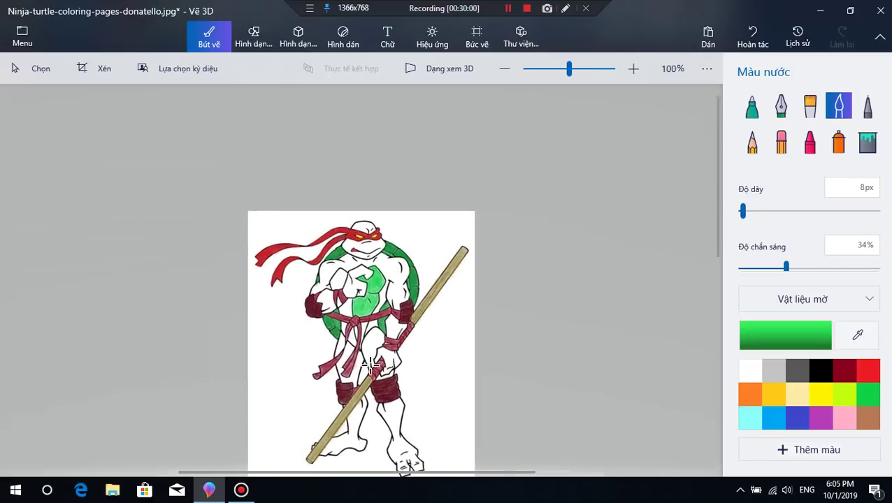
- Paint the lower body plate beneath the belt light green, around and between the hanging belt tails
{"action": "scroll", "coordinate": [370, 253], "scroll_direction": "up", "scroll_amount": 3}
{"action": "mouse_move", "coordinate": [379, 316]}
{"action": "left_mouse_down"}
{"action": "mouse_move", "coordinate": [360, 300]}
{"action": "mouse_move", "coordinate": [360, 346]}
{"action": "mouse_move", "coordinate": [364, 302]}
{"action": "mouse_move", "coordinate": [350, 314]}
{"action": "left_mouse_up"}
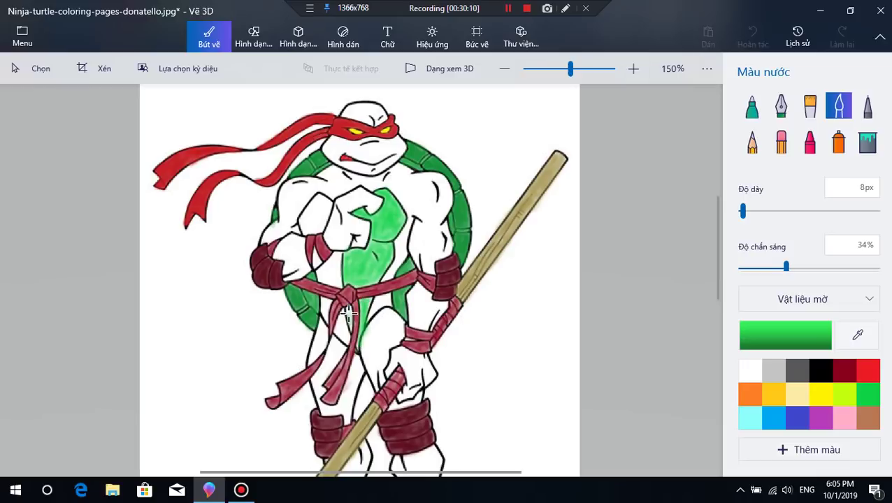
{"action": "left_click_drag", "start_coordinate": [349, 306], "coordinate": [349, 319]}
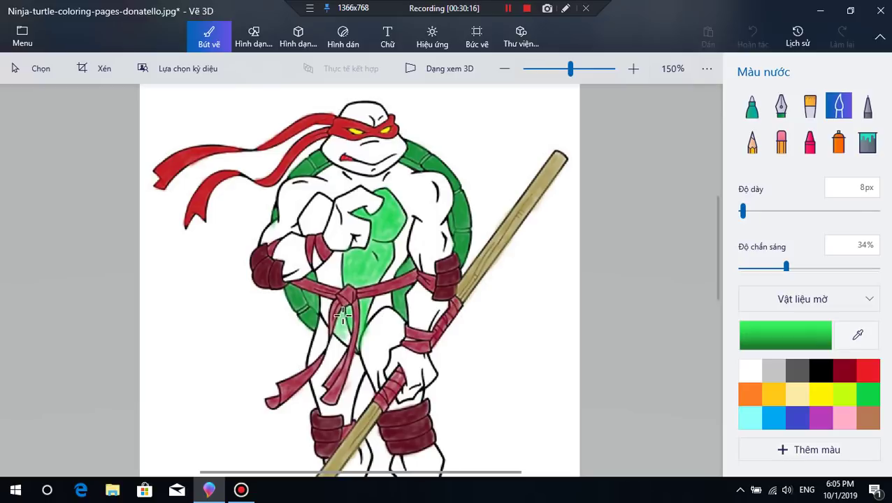
{"action": "left_click_drag", "start_coordinate": [341, 315], "coordinate": [324, 302]}
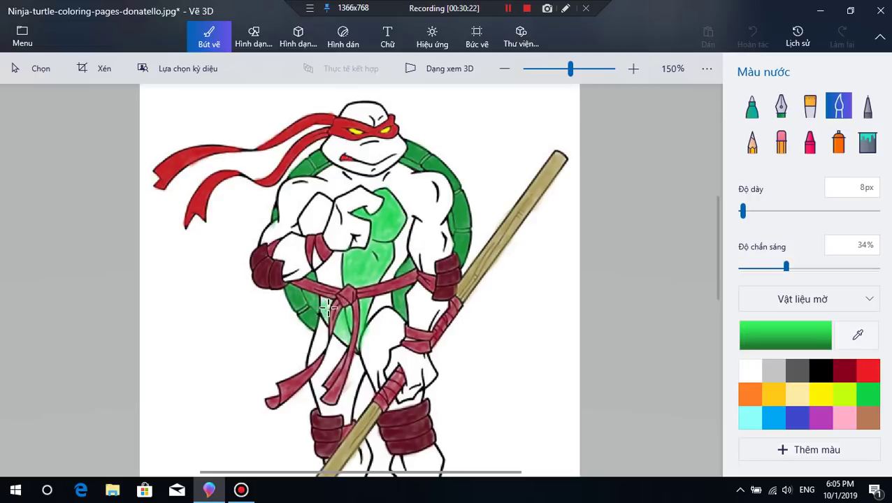
- Paint the remaining chest plate beside the raised fist and the uncoloured belly plate edge light green
{"action": "mouse_move", "coordinate": [323, 313]}
{"action": "left_mouse_down"}
{"action": "mouse_move", "coordinate": [320, 246]}
{"action": "mouse_move", "coordinate": [323, 270]}
{"action": "mouse_move", "coordinate": [332, 264]}
{"action": "mouse_move", "coordinate": [322, 270]}
{"action": "mouse_move", "coordinate": [328, 279]}
{"action": "mouse_move", "coordinate": [319, 274]}
{"action": "mouse_move", "coordinate": [338, 255]}
{"action": "mouse_move", "coordinate": [321, 274]}
{"action": "mouse_move", "coordinate": [337, 265]}
{"action": "mouse_move", "coordinate": [333, 284]}
{"action": "mouse_move", "coordinate": [336, 252]}
{"action": "mouse_move", "coordinate": [340, 284]}
{"action": "mouse_move", "coordinate": [337, 257]}
{"action": "mouse_move", "coordinate": [326, 273]}
{"action": "mouse_move", "coordinate": [335, 280]}
{"action": "mouse_move", "coordinate": [318, 279]}
{"action": "mouse_move", "coordinate": [343, 283]}
{"action": "mouse_move", "coordinate": [322, 279]}
{"action": "mouse_move", "coordinate": [331, 263]}
{"action": "mouse_move", "coordinate": [317, 272]}
{"action": "mouse_move", "coordinate": [340, 258]}
{"action": "mouse_move", "coordinate": [337, 276]}
{"action": "mouse_move", "coordinate": [338, 252]}
{"action": "mouse_move", "coordinate": [322, 270]}
{"action": "mouse_move", "coordinate": [336, 255]}
{"action": "mouse_move", "coordinate": [335, 282]}
{"action": "mouse_move", "coordinate": [344, 255]}
{"action": "mouse_move", "coordinate": [336, 280]}
{"action": "left_mouse_up"}
{"action": "mouse_move", "coordinate": [314, 212]}
{"action": "left_mouse_down"}
{"action": "mouse_move", "coordinate": [318, 207]}
{"action": "mouse_move", "coordinate": [313, 228]}
{"action": "mouse_move", "coordinate": [330, 206]}
{"action": "mouse_move", "coordinate": [320, 228]}
{"action": "mouse_move", "coordinate": [319, 210]}
{"action": "mouse_move", "coordinate": [321, 227]}
{"action": "mouse_move", "coordinate": [331, 207]}
{"action": "mouse_move", "coordinate": [321, 230]}
{"action": "mouse_move", "coordinate": [323, 212]}
{"action": "mouse_move", "coordinate": [319, 230]}
{"action": "mouse_move", "coordinate": [304, 234]}
{"action": "mouse_move", "coordinate": [306, 222]}
{"action": "mouse_move", "coordinate": [317, 230]}
{"action": "mouse_move", "coordinate": [306, 233]}
{"action": "mouse_move", "coordinate": [305, 216]}
{"action": "mouse_move", "coordinate": [317, 201]}
{"action": "mouse_move", "coordinate": [302, 223]}
{"action": "mouse_move", "coordinate": [318, 197]}
{"action": "mouse_move", "coordinate": [328, 206]}
{"action": "mouse_move", "coordinate": [316, 197]}
{"action": "mouse_move", "coordinate": [328, 204]}
{"action": "mouse_move", "coordinate": [319, 195]}
{"action": "mouse_move", "coordinate": [331, 206]}
{"action": "mouse_move", "coordinate": [309, 223]}
{"action": "mouse_move", "coordinate": [321, 199]}
{"action": "mouse_move", "coordinate": [310, 228]}
{"action": "mouse_move", "coordinate": [315, 196]}
{"action": "mouse_move", "coordinate": [301, 227]}
{"action": "mouse_move", "coordinate": [318, 232]}
{"action": "mouse_move", "coordinate": [329, 210]}
{"action": "mouse_move", "coordinate": [321, 230]}
{"action": "mouse_move", "coordinate": [339, 260]}
{"action": "mouse_move", "coordinate": [322, 278]}
{"action": "mouse_move", "coordinate": [341, 284]}
{"action": "mouse_move", "coordinate": [316, 272]}
{"action": "mouse_move", "coordinate": [333, 286]}
{"action": "mouse_move", "coordinate": [336, 273]}
{"action": "mouse_move", "coordinate": [350, 302]}
{"action": "mouse_move", "coordinate": [333, 321]}
{"action": "left_mouse_up"}
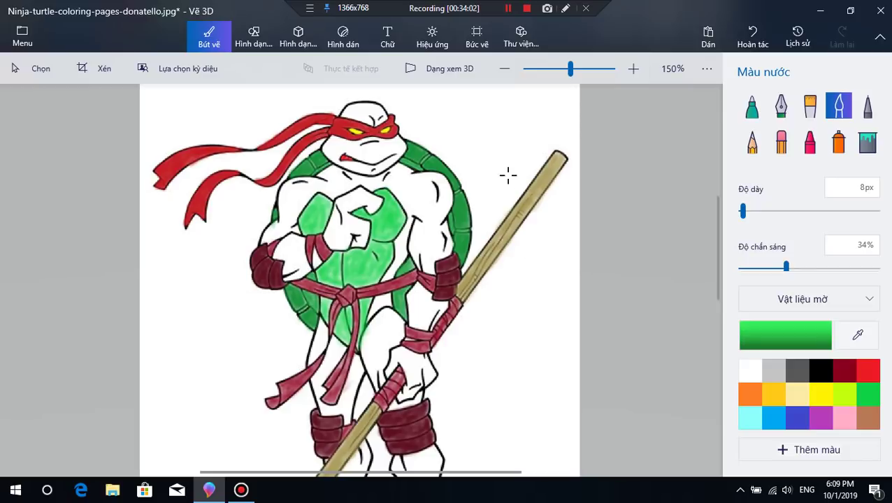
- Mix a muted green brush colour, hex 389753, and set the opacity to 25%
{"action": "left_click", "coordinate": [797, 338]}
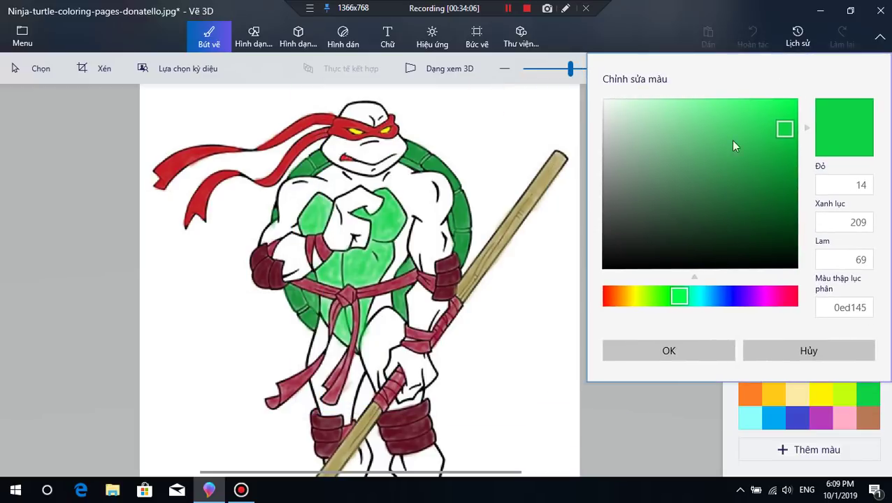
{"action": "mouse_move", "coordinate": [733, 145]}
{"action": "left_mouse_down"}
{"action": "mouse_move", "coordinate": [751, 141]}
{"action": "mouse_move", "coordinate": [726, 168]}
{"action": "left_mouse_up"}
{"action": "left_click", "coordinate": [705, 355]}
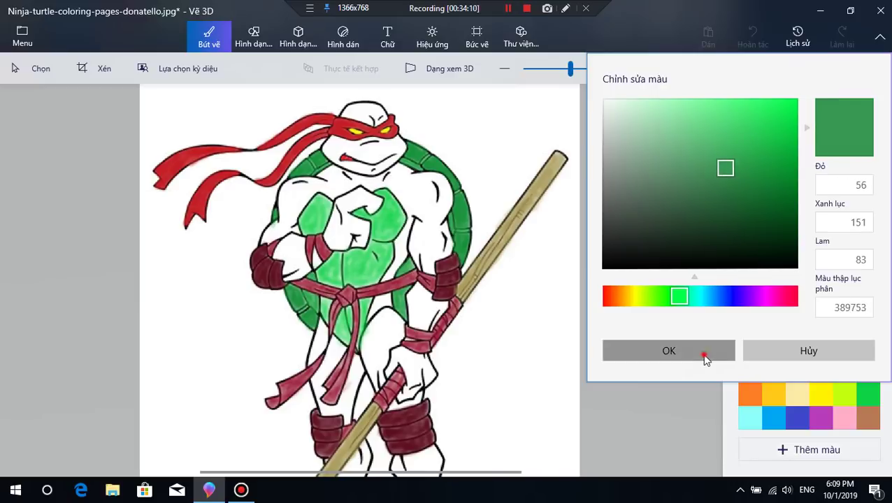
{"action": "left_click", "coordinate": [769, 266]}
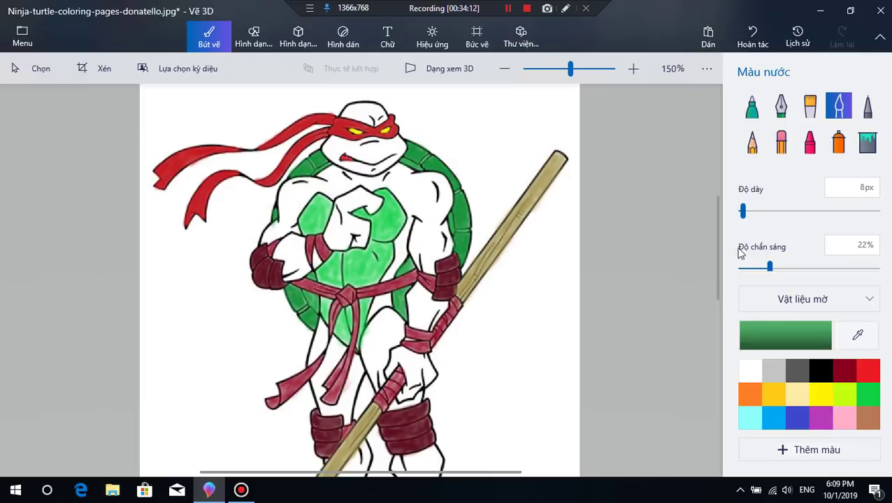
{"action": "left_click", "coordinate": [836, 245]}
{"action": "key", "text": "BackSpace"}
{"action": "type", "text": "5"}
{"action": "left_click", "coordinate": [763, 238]}
- Dab muted green on the raised fist with a 19 px brush and on the forehead with a 15 px brush
{"action": "left_click_drag", "start_coordinate": [742, 210], "coordinate": [751, 211]}
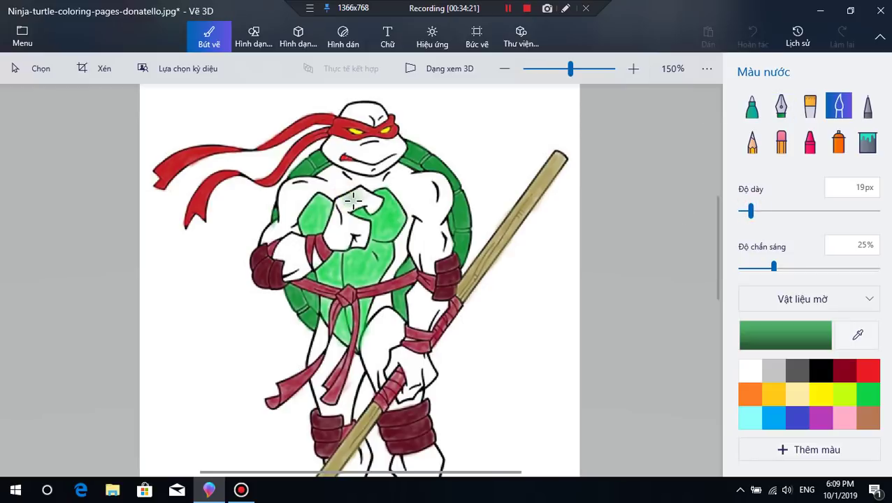
{"action": "scroll", "coordinate": [372, 186], "scroll_direction": "up", "scroll_amount": 2}
{"action": "scroll", "coordinate": [368, 198], "scroll_direction": "down", "scroll_amount": 2}
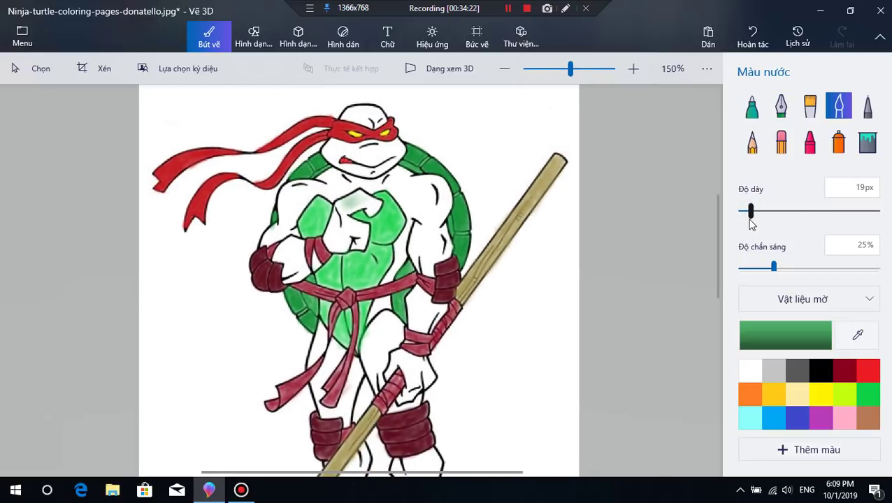
{"action": "left_click_drag", "start_coordinate": [751, 211], "coordinate": [748, 210]}
{"action": "scroll", "coordinate": [304, 220], "scroll_direction": "up", "scroll_amount": 2}
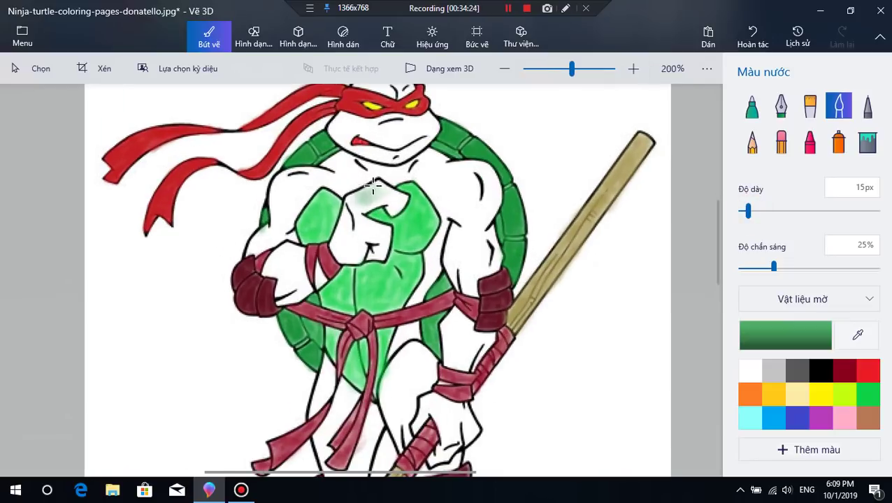
{"action": "scroll", "coordinate": [374, 185], "scroll_direction": "down", "scroll_amount": 2}
{"action": "scroll", "coordinate": [395, 100], "scroll_direction": "up", "scroll_amount": 2}
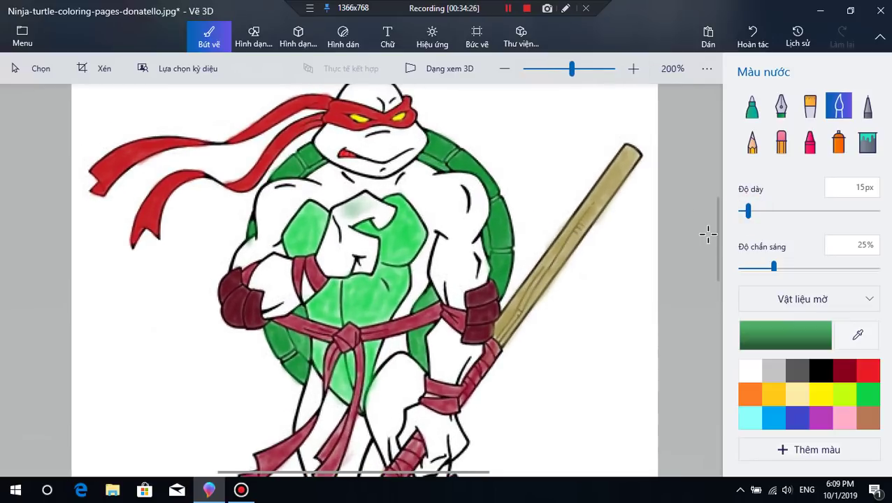
{"action": "left_click_drag", "start_coordinate": [717, 239], "coordinate": [492, 205]}
{"action": "scroll", "coordinate": [380, 315], "scroll_direction": "up", "scroll_amount": 3}
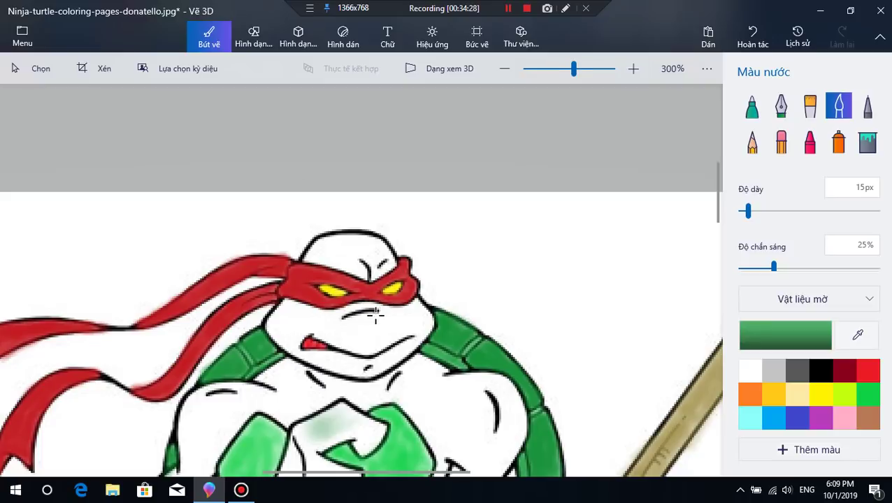
{"action": "scroll", "coordinate": [375, 315], "scroll_direction": "down", "scroll_amount": 2}
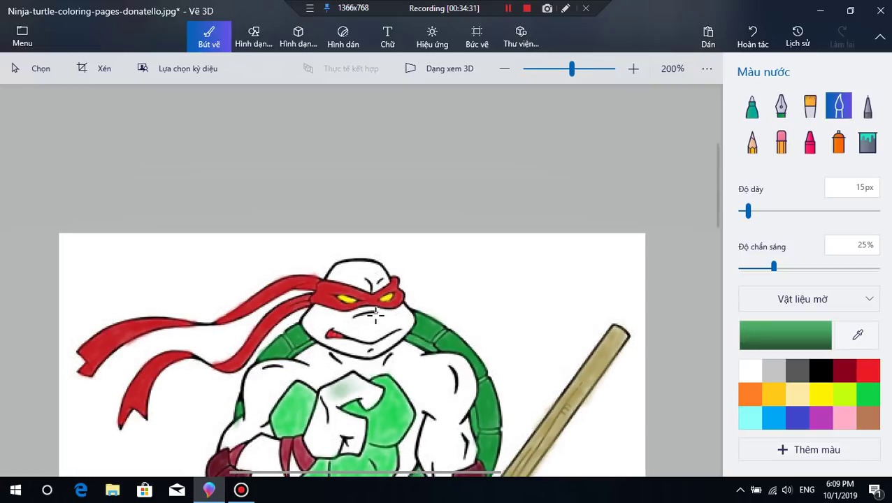
{"action": "scroll", "coordinate": [376, 316], "scroll_direction": "up", "scroll_amount": 2}
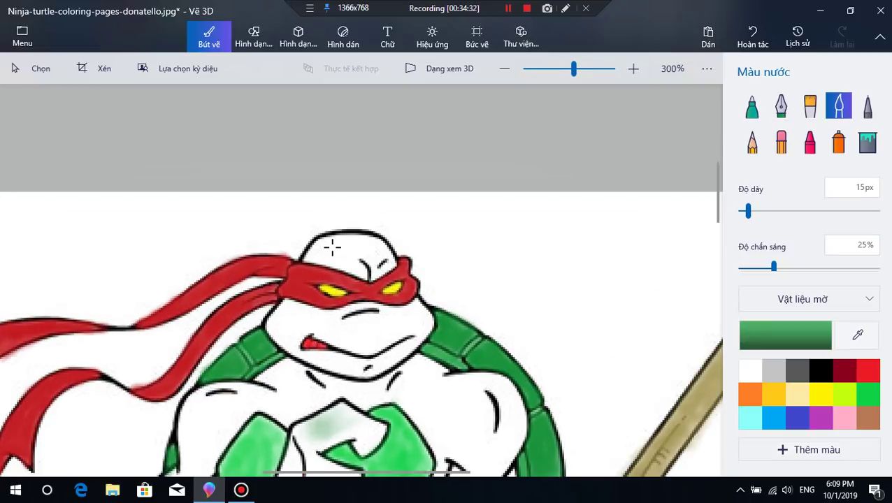
{"action": "left_click_drag", "start_coordinate": [324, 247], "coordinate": [342, 243]}
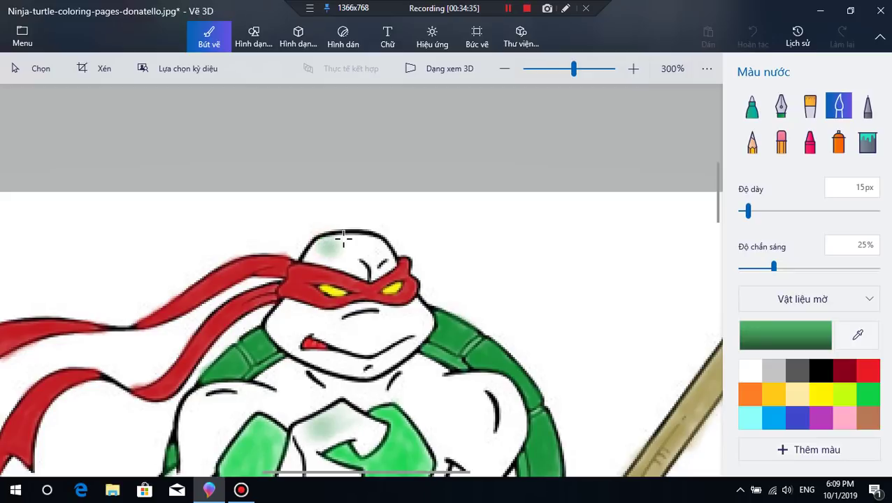
- Set the brush thickness to 8 px and paint the top of the head above the mask muted green
{"action": "left_click", "coordinate": [839, 191]}
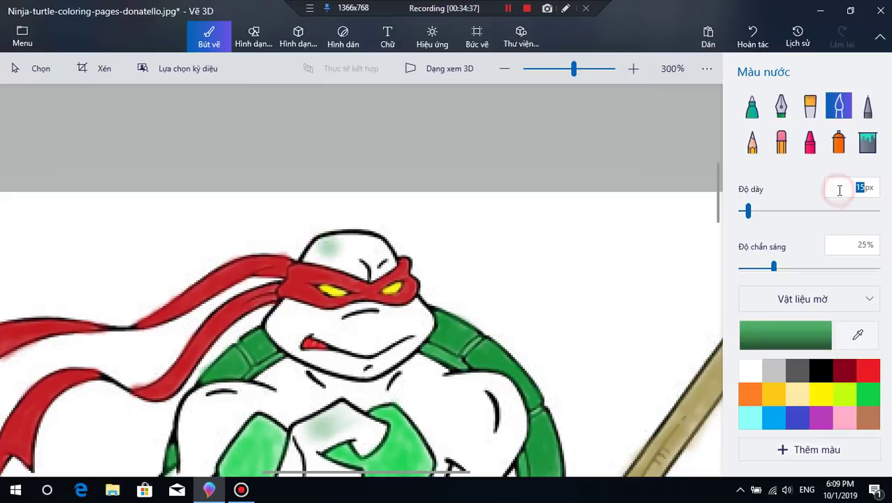
{"action": "left_click", "coordinate": [799, 182]}
{"action": "mouse_move", "coordinate": [323, 246]}
{"action": "left_mouse_down"}
{"action": "mouse_move", "coordinate": [333, 238]}
{"action": "mouse_move", "coordinate": [340, 261]}
{"action": "mouse_move", "coordinate": [318, 261]}
{"action": "mouse_move", "coordinate": [344, 267]}
{"action": "mouse_move", "coordinate": [308, 260]}
{"action": "mouse_move", "coordinate": [364, 274]}
{"action": "mouse_move", "coordinate": [307, 260]}
{"action": "mouse_move", "coordinate": [343, 259]}
{"action": "mouse_move", "coordinate": [362, 275]}
{"action": "mouse_move", "coordinate": [354, 260]}
{"action": "mouse_move", "coordinate": [365, 276]}
{"action": "mouse_move", "coordinate": [305, 260]}
{"action": "mouse_move", "coordinate": [342, 243]}
{"action": "mouse_move", "coordinate": [322, 254]}
{"action": "mouse_move", "coordinate": [367, 278]}
{"action": "mouse_move", "coordinate": [359, 267]}
{"action": "mouse_move", "coordinate": [317, 260]}
{"action": "mouse_move", "coordinate": [371, 267]}
{"action": "mouse_move", "coordinate": [379, 259]}
{"action": "mouse_move", "coordinate": [369, 277]}
{"action": "mouse_move", "coordinate": [390, 262]}
{"action": "left_mouse_up"}
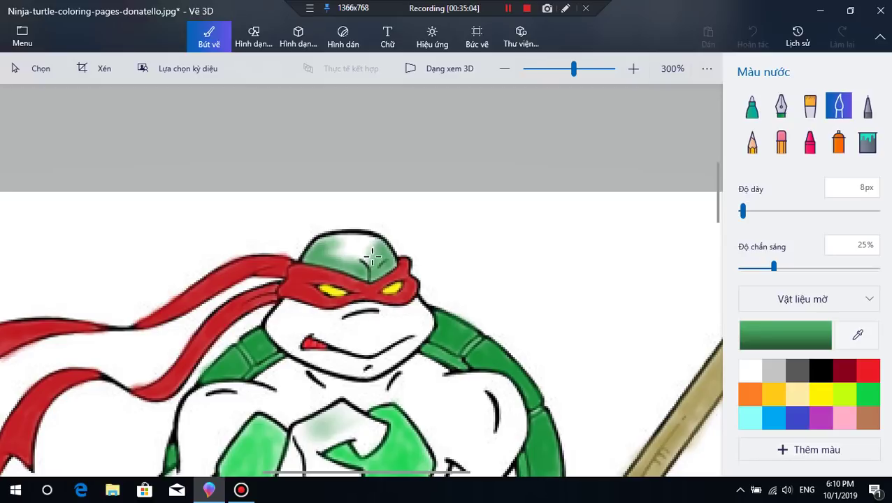
{"action": "mouse_move", "coordinate": [354, 243]}
{"action": "left_mouse_down"}
{"action": "mouse_move", "coordinate": [321, 247]}
{"action": "mouse_move", "coordinate": [332, 236]}
{"action": "mouse_move", "coordinate": [303, 262]}
{"action": "mouse_move", "coordinate": [340, 237]}
{"action": "mouse_move", "coordinate": [323, 241]}
{"action": "mouse_move", "coordinate": [345, 237]}
{"action": "mouse_move", "coordinate": [319, 241]}
{"action": "mouse_move", "coordinate": [372, 236]}
{"action": "mouse_move", "coordinate": [314, 242]}
{"action": "mouse_move", "coordinate": [309, 252]}
{"action": "mouse_move", "coordinate": [323, 244]}
{"action": "mouse_move", "coordinate": [308, 257]}
{"action": "mouse_move", "coordinate": [360, 272]}
{"action": "mouse_move", "coordinate": [319, 253]}
{"action": "mouse_move", "coordinate": [346, 266]}
{"action": "mouse_move", "coordinate": [342, 244]}
{"action": "mouse_move", "coordinate": [333, 251]}
{"action": "mouse_move", "coordinate": [361, 254]}
{"action": "mouse_move", "coordinate": [360, 239]}
{"action": "mouse_move", "coordinate": [361, 258]}
{"action": "mouse_move", "coordinate": [371, 259]}
{"action": "mouse_move", "coordinate": [363, 260]}
{"action": "mouse_move", "coordinate": [366, 243]}
{"action": "mouse_move", "coordinate": [356, 256]}
{"action": "mouse_move", "coordinate": [356, 244]}
{"action": "mouse_move", "coordinate": [348, 259]}
{"action": "mouse_move", "coordinate": [334, 247]}
{"action": "mouse_move", "coordinate": [354, 257]}
{"action": "mouse_move", "coordinate": [325, 253]}
{"action": "mouse_move", "coordinate": [342, 259]}
{"action": "mouse_move", "coordinate": [314, 262]}
{"action": "left_mouse_up"}
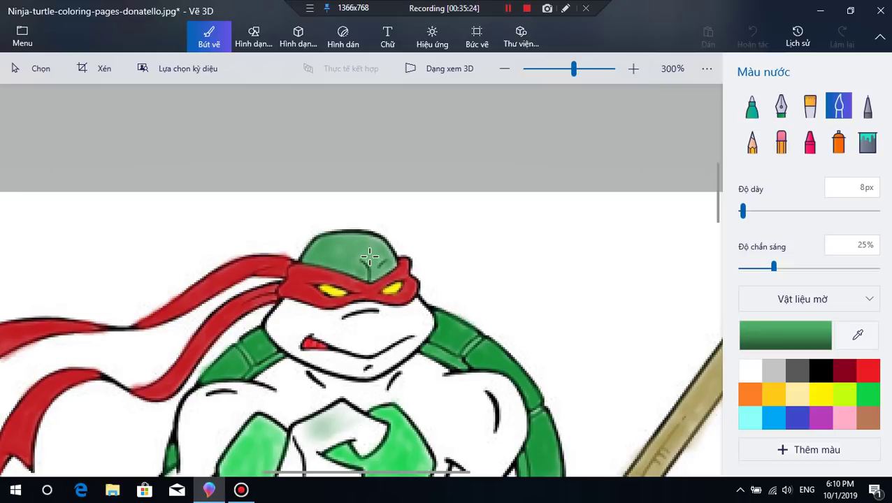
{"action": "mouse_move", "coordinate": [393, 264]}
{"action": "left_mouse_down"}
{"action": "mouse_move", "coordinate": [360, 252]}
{"action": "mouse_move", "coordinate": [370, 279]}
{"action": "left_mouse_up"}
- Paint the face below the mask muted green down to the chin, raising the brush thickness to 10 px partway
{"action": "mouse_move", "coordinate": [290, 312]}
{"action": "left_mouse_down"}
{"action": "mouse_move", "coordinate": [274, 322]}
{"action": "mouse_move", "coordinate": [279, 314]}
{"action": "mouse_move", "coordinate": [279, 342]}
{"action": "mouse_move", "coordinate": [273, 329]}
{"action": "left_mouse_up"}
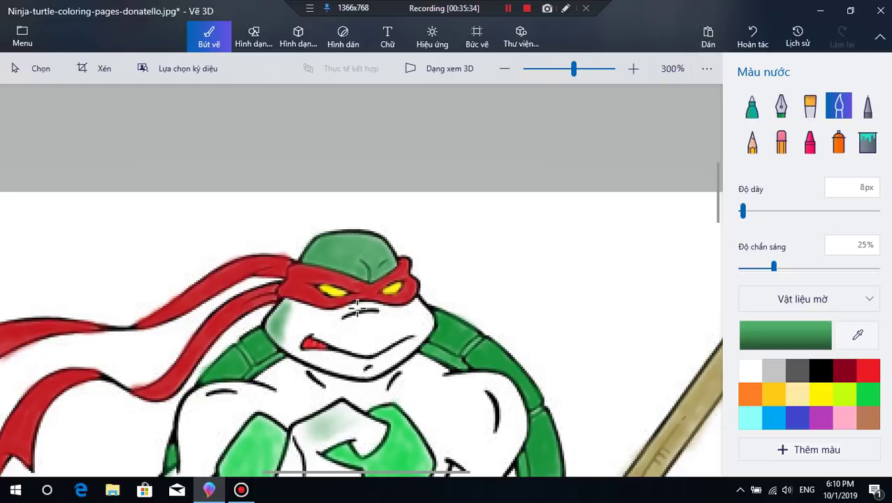
{"action": "mouse_move", "coordinate": [357, 309]}
{"action": "left_mouse_down"}
{"action": "mouse_move", "coordinate": [378, 308]}
{"action": "mouse_move", "coordinate": [312, 310]}
{"action": "mouse_move", "coordinate": [335, 311]}
{"action": "mouse_move", "coordinate": [319, 317]}
{"action": "mouse_move", "coordinate": [287, 304]}
{"action": "mouse_move", "coordinate": [328, 313]}
{"action": "mouse_move", "coordinate": [293, 305]}
{"action": "mouse_move", "coordinate": [326, 314]}
{"action": "mouse_move", "coordinate": [296, 307]}
{"action": "mouse_move", "coordinate": [280, 326]}
{"action": "mouse_move", "coordinate": [286, 311]}
{"action": "mouse_move", "coordinate": [269, 322]}
{"action": "mouse_move", "coordinate": [286, 306]}
{"action": "mouse_move", "coordinate": [292, 331]}
{"action": "mouse_move", "coordinate": [307, 320]}
{"action": "mouse_move", "coordinate": [294, 314]}
{"action": "mouse_move", "coordinate": [286, 324]}
{"action": "mouse_move", "coordinate": [286, 344]}
{"action": "mouse_move", "coordinate": [286, 332]}
{"action": "mouse_move", "coordinate": [297, 352]}
{"action": "mouse_move", "coordinate": [272, 331]}
{"action": "mouse_move", "coordinate": [306, 358]}
{"action": "mouse_move", "coordinate": [278, 323]}
{"action": "mouse_move", "coordinate": [293, 343]}
{"action": "mouse_move", "coordinate": [302, 317]}
{"action": "mouse_move", "coordinate": [321, 331]}
{"action": "mouse_move", "coordinate": [304, 324]}
{"action": "mouse_move", "coordinate": [302, 307]}
{"action": "mouse_move", "coordinate": [289, 303]}
{"action": "mouse_move", "coordinate": [270, 332]}
{"action": "mouse_move", "coordinate": [292, 352]}
{"action": "mouse_move", "coordinate": [280, 321]}
{"action": "mouse_move", "coordinate": [321, 331]}
{"action": "mouse_move", "coordinate": [373, 313]}
{"action": "left_mouse_up"}
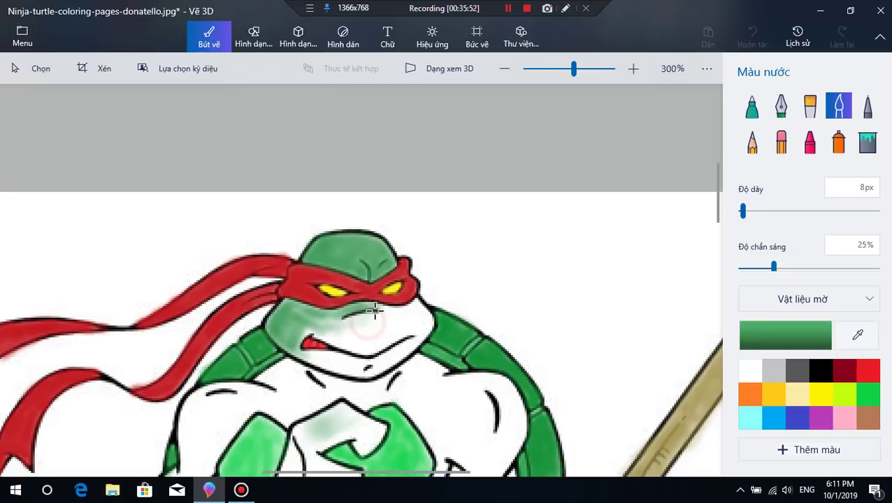
{"action": "left_click", "coordinate": [849, 187]}
{"action": "type", "text": "1"}
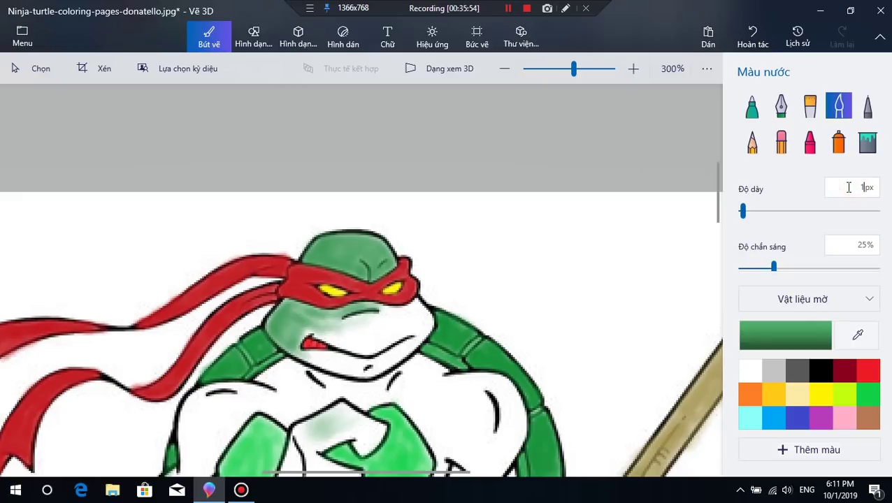
{"action": "type", "text": "0"}
{"action": "mouse_move", "coordinate": [319, 324]}
{"action": "left_mouse_down"}
{"action": "mouse_move", "coordinate": [338, 338]}
{"action": "mouse_move", "coordinate": [302, 330]}
{"action": "mouse_move", "coordinate": [304, 339]}
{"action": "mouse_move", "coordinate": [300, 317]}
{"action": "mouse_move", "coordinate": [327, 322]}
{"action": "mouse_move", "coordinate": [301, 310]}
{"action": "mouse_move", "coordinate": [290, 326]}
{"action": "mouse_move", "coordinate": [304, 313]}
{"action": "mouse_move", "coordinate": [363, 331]}
{"action": "mouse_move", "coordinate": [337, 323]}
{"action": "mouse_move", "coordinate": [348, 324]}
{"action": "mouse_move", "coordinate": [351, 311]}
{"action": "mouse_move", "coordinate": [321, 325]}
{"action": "mouse_move", "coordinate": [335, 312]}
{"action": "mouse_move", "coordinate": [387, 314]}
{"action": "mouse_move", "coordinate": [339, 329]}
{"action": "mouse_move", "coordinate": [394, 310]}
{"action": "mouse_move", "coordinate": [361, 308]}
{"action": "mouse_move", "coordinate": [393, 312]}
{"action": "mouse_move", "coordinate": [367, 307]}
{"action": "mouse_move", "coordinate": [380, 324]}
{"action": "mouse_move", "coordinate": [339, 325]}
{"action": "mouse_move", "coordinate": [379, 347]}
{"action": "mouse_move", "coordinate": [334, 335]}
{"action": "mouse_move", "coordinate": [363, 346]}
{"action": "mouse_move", "coordinate": [329, 342]}
{"action": "mouse_move", "coordinate": [384, 344]}
{"action": "mouse_move", "coordinate": [358, 354]}
{"action": "mouse_move", "coordinate": [332, 345]}
{"action": "mouse_move", "coordinate": [374, 352]}
{"action": "mouse_move", "coordinate": [332, 336]}
{"action": "mouse_move", "coordinate": [397, 333]}
{"action": "mouse_move", "coordinate": [388, 341]}
{"action": "mouse_move", "coordinate": [413, 325]}
{"action": "mouse_move", "coordinate": [364, 345]}
{"action": "mouse_move", "coordinate": [369, 350]}
{"action": "mouse_move", "coordinate": [342, 335]}
{"action": "mouse_move", "coordinate": [384, 330]}
{"action": "mouse_move", "coordinate": [363, 337]}
{"action": "mouse_move", "coordinate": [375, 338]}
{"action": "mouse_move", "coordinate": [373, 347]}
{"action": "mouse_move", "coordinate": [370, 339]}
{"action": "mouse_move", "coordinate": [391, 321]}
{"action": "mouse_move", "coordinate": [359, 315]}
{"action": "mouse_move", "coordinate": [411, 308]}
{"action": "mouse_move", "coordinate": [371, 323]}
{"action": "mouse_move", "coordinate": [409, 302]}
{"action": "mouse_move", "coordinate": [379, 336]}
{"action": "mouse_move", "coordinate": [338, 334]}
{"action": "mouse_move", "coordinate": [378, 329]}
{"action": "mouse_move", "coordinate": [414, 306]}
{"action": "mouse_move", "coordinate": [408, 338]}
{"action": "mouse_move", "coordinate": [428, 316]}
{"action": "mouse_move", "coordinate": [378, 361]}
{"action": "mouse_move", "coordinate": [408, 319]}
{"action": "mouse_move", "coordinate": [428, 321]}
{"action": "mouse_move", "coordinate": [389, 359]}
{"action": "mouse_move", "coordinate": [354, 368]}
{"action": "mouse_move", "coordinate": [370, 366]}
{"action": "mouse_move", "coordinate": [296, 355]}
{"action": "mouse_move", "coordinate": [297, 340]}
{"action": "mouse_move", "coordinate": [329, 360]}
{"action": "mouse_move", "coordinate": [339, 355]}
{"action": "mouse_move", "coordinate": [321, 349]}
{"action": "mouse_move", "coordinate": [308, 361]}
{"action": "mouse_move", "coordinate": [380, 356]}
{"action": "mouse_move", "coordinate": [315, 362]}
{"action": "mouse_move", "coordinate": [326, 365]}
{"action": "mouse_move", "coordinate": [284, 344]}
{"action": "mouse_move", "coordinate": [276, 318]}
{"action": "mouse_move", "coordinate": [302, 311]}
{"action": "mouse_move", "coordinate": [293, 325]}
{"action": "mouse_move", "coordinate": [326, 315]}
{"action": "mouse_move", "coordinate": [298, 305]}
{"action": "mouse_move", "coordinate": [274, 312]}
{"action": "left_mouse_up"}
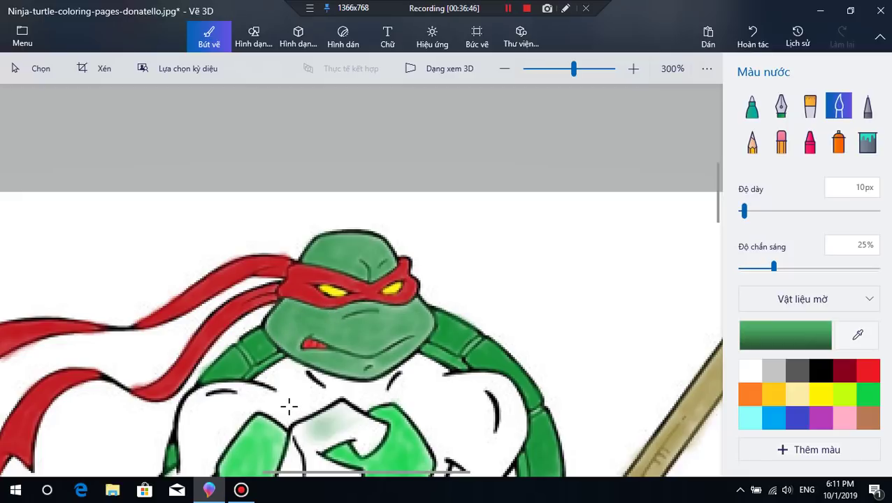
- Paint the raised fist and the bent forearm between the wrist wrap and elbow pad muted green
{"action": "mouse_move", "coordinate": [312, 428]}
{"action": "left_mouse_down"}
{"action": "mouse_move", "coordinate": [318, 418]}
{"action": "mouse_move", "coordinate": [297, 433]}
{"action": "mouse_move", "coordinate": [301, 444]}
{"action": "mouse_move", "coordinate": [335, 404]}
{"action": "left_mouse_up"}
{"action": "mouse_move", "coordinate": [312, 427]}
{"action": "left_mouse_down"}
{"action": "mouse_move", "coordinate": [340, 413]}
{"action": "mouse_move", "coordinate": [297, 440]}
{"action": "mouse_move", "coordinate": [327, 447]}
{"action": "mouse_move", "coordinate": [308, 448]}
{"action": "mouse_move", "coordinate": [326, 431]}
{"action": "mouse_move", "coordinate": [306, 427]}
{"action": "mouse_move", "coordinate": [307, 446]}
{"action": "mouse_move", "coordinate": [353, 421]}
{"action": "mouse_move", "coordinate": [337, 404]}
{"action": "mouse_move", "coordinate": [346, 420]}
{"action": "mouse_move", "coordinate": [374, 427]}
{"action": "mouse_move", "coordinate": [354, 439]}
{"action": "mouse_move", "coordinate": [359, 448]}
{"action": "mouse_move", "coordinate": [351, 430]}
{"action": "mouse_move", "coordinate": [370, 446]}
{"action": "mouse_move", "coordinate": [378, 425]}
{"action": "mouse_move", "coordinate": [353, 450]}
{"action": "mouse_move", "coordinate": [361, 442]}
{"action": "mouse_move", "coordinate": [346, 405]}
{"action": "mouse_move", "coordinate": [381, 427]}
{"action": "mouse_move", "coordinate": [361, 453]}
{"action": "mouse_move", "coordinate": [385, 427]}
{"action": "mouse_move", "coordinate": [365, 443]}
{"action": "mouse_move", "coordinate": [345, 429]}
{"action": "mouse_move", "coordinate": [322, 446]}
{"action": "mouse_move", "coordinate": [339, 440]}
{"action": "mouse_move", "coordinate": [346, 405]}
{"action": "mouse_move", "coordinate": [312, 420]}
{"action": "left_mouse_up"}
{"action": "scroll", "coordinate": [313, 419], "scroll_direction": "down", "scroll_amount": 5}
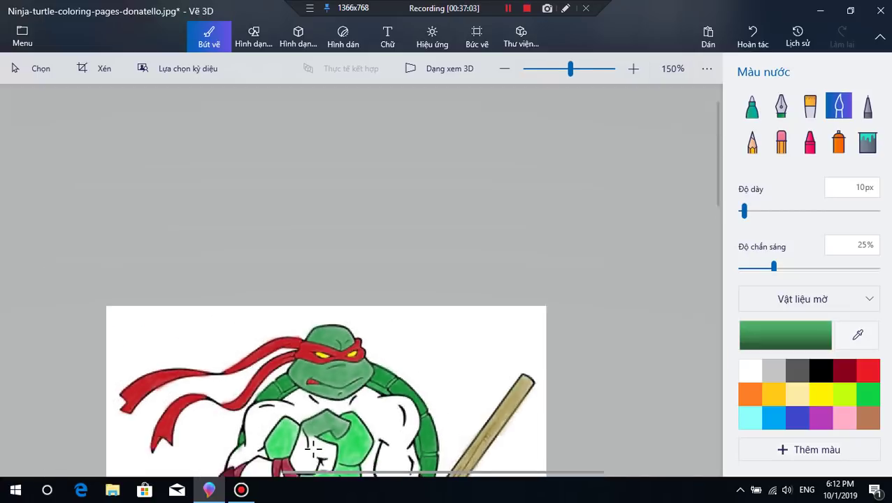
{"action": "scroll", "coordinate": [344, 341], "scroll_direction": "up", "scroll_amount": 1}
{"action": "mouse_move", "coordinate": [343, 349]}
{"action": "left_mouse_down"}
{"action": "mouse_move", "coordinate": [343, 358]}
{"action": "mouse_move", "coordinate": [339, 342]}
{"action": "left_mouse_up"}
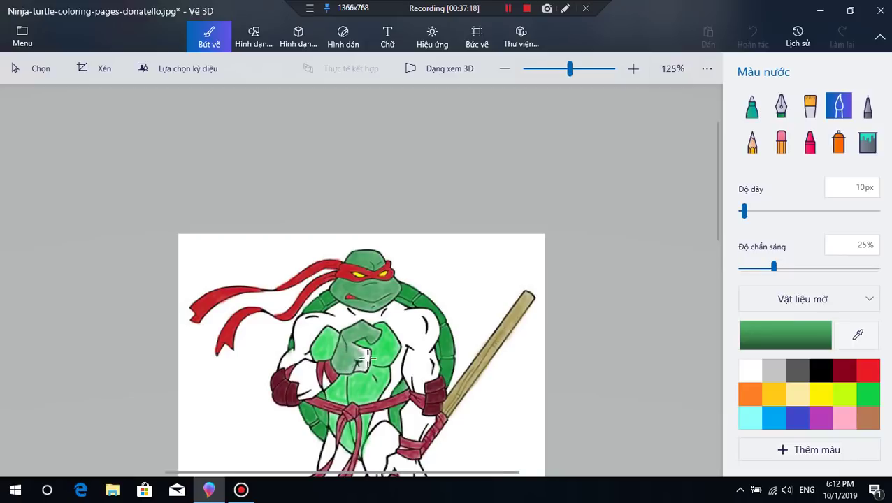
{"action": "mouse_move", "coordinate": [365, 358]}
{"action": "left_mouse_down"}
{"action": "mouse_move", "coordinate": [366, 370]}
{"action": "mouse_move", "coordinate": [363, 353]}
{"action": "mouse_move", "coordinate": [351, 346]}
{"action": "mouse_move", "coordinate": [365, 367]}
{"action": "mouse_move", "coordinate": [351, 347]}
{"action": "mouse_move", "coordinate": [367, 358]}
{"action": "mouse_move", "coordinate": [334, 362]}
{"action": "mouse_move", "coordinate": [326, 390]}
{"action": "mouse_move", "coordinate": [325, 371]}
{"action": "mouse_move", "coordinate": [328, 386]}
{"action": "mouse_move", "coordinate": [323, 378]}
{"action": "mouse_move", "coordinate": [304, 399]}
{"action": "mouse_move", "coordinate": [305, 379]}
{"action": "left_mouse_up"}
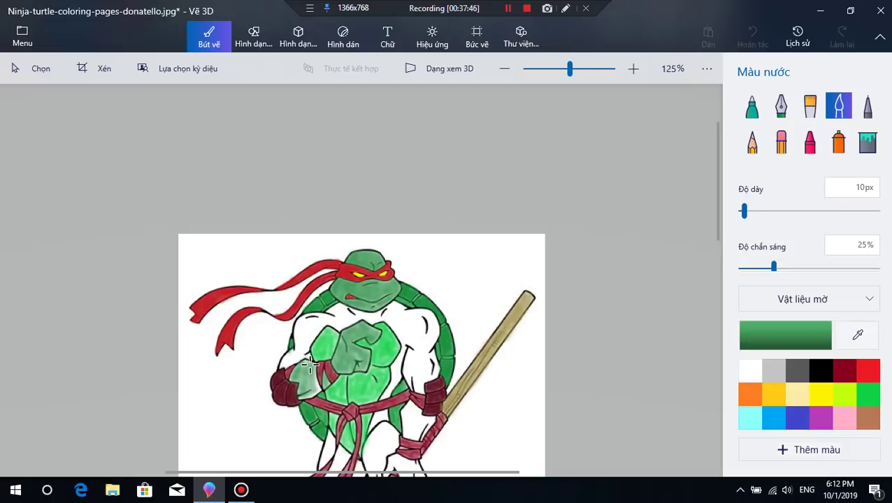
- Paint the bent arm's upper arm and shoulder and the upper chest muted green, raising the opacity to 28%
{"action": "mouse_move", "coordinate": [318, 385]}
{"action": "left_mouse_down"}
{"action": "mouse_move", "coordinate": [313, 362]}
{"action": "mouse_move", "coordinate": [319, 389]}
{"action": "mouse_move", "coordinate": [308, 396]}
{"action": "mouse_move", "coordinate": [319, 391]}
{"action": "mouse_move", "coordinate": [301, 398]}
{"action": "mouse_move", "coordinate": [321, 392]}
{"action": "mouse_move", "coordinate": [301, 399]}
{"action": "mouse_move", "coordinate": [298, 387]}
{"action": "mouse_move", "coordinate": [302, 395]}
{"action": "mouse_move", "coordinate": [314, 380]}
{"action": "mouse_move", "coordinate": [320, 391]}
{"action": "mouse_move", "coordinate": [305, 373]}
{"action": "mouse_move", "coordinate": [291, 383]}
{"action": "mouse_move", "coordinate": [302, 374]}
{"action": "mouse_move", "coordinate": [321, 394]}
{"action": "mouse_move", "coordinate": [293, 342]}
{"action": "mouse_move", "coordinate": [296, 360]}
{"action": "mouse_move", "coordinate": [289, 354]}
{"action": "mouse_move", "coordinate": [307, 375]}
{"action": "mouse_move", "coordinate": [289, 348]}
{"action": "left_mouse_up"}
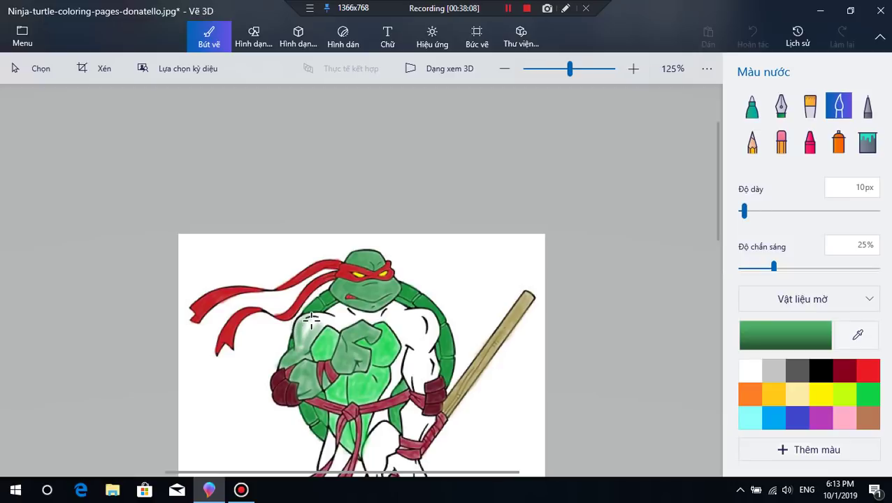
{"action": "mouse_move", "coordinate": [312, 320]}
{"action": "left_mouse_down"}
{"action": "mouse_move", "coordinate": [303, 354]}
{"action": "mouse_move", "coordinate": [319, 317]}
{"action": "mouse_move", "coordinate": [305, 334]}
{"action": "mouse_move", "coordinate": [306, 321]}
{"action": "mouse_move", "coordinate": [295, 343]}
{"action": "mouse_move", "coordinate": [327, 319]}
{"action": "mouse_move", "coordinate": [314, 338]}
{"action": "mouse_move", "coordinate": [324, 324]}
{"action": "mouse_move", "coordinate": [301, 314]}
{"action": "mouse_move", "coordinate": [335, 318]}
{"action": "mouse_move", "coordinate": [327, 316]}
{"action": "mouse_move", "coordinate": [341, 305]}
{"action": "mouse_move", "coordinate": [329, 312]}
{"action": "mouse_move", "coordinate": [348, 312]}
{"action": "mouse_move", "coordinate": [303, 326]}
{"action": "mouse_move", "coordinate": [346, 318]}
{"action": "mouse_move", "coordinate": [334, 329]}
{"action": "mouse_move", "coordinate": [341, 331]}
{"action": "mouse_move", "coordinate": [364, 312]}
{"action": "mouse_move", "coordinate": [334, 327]}
{"action": "mouse_move", "coordinate": [353, 322]}
{"action": "mouse_move", "coordinate": [341, 329]}
{"action": "mouse_move", "coordinate": [345, 311]}
{"action": "mouse_move", "coordinate": [372, 317]}
{"action": "mouse_move", "coordinate": [347, 323]}
{"action": "mouse_move", "coordinate": [371, 322]}
{"action": "mouse_move", "coordinate": [362, 324]}
{"action": "mouse_move", "coordinate": [370, 312]}
{"action": "mouse_move", "coordinate": [347, 310]}
{"action": "mouse_move", "coordinate": [396, 312]}
{"action": "mouse_move", "coordinate": [355, 309]}
{"action": "mouse_move", "coordinate": [344, 326]}
{"action": "mouse_move", "coordinate": [336, 314]}
{"action": "mouse_move", "coordinate": [393, 323]}
{"action": "left_mouse_up"}
{"action": "left_click_drag", "start_coordinate": [773, 266], "coordinate": [778, 267]}
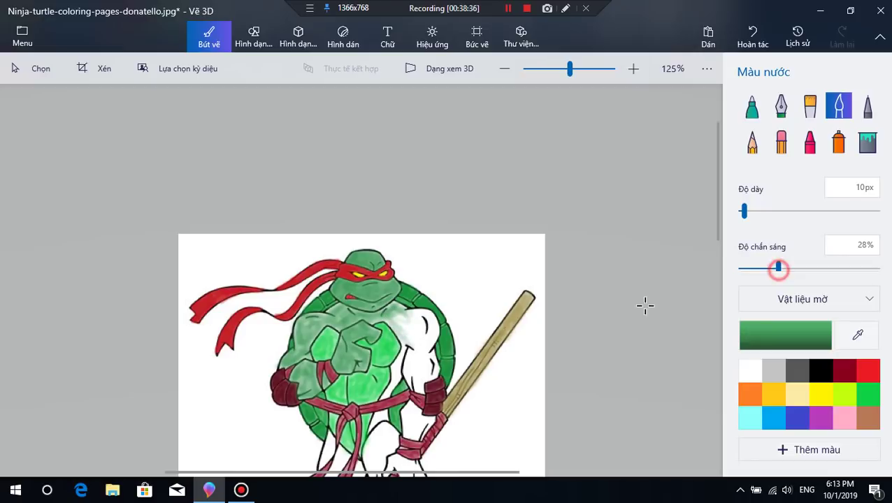
{"action": "mouse_move", "coordinate": [358, 316]}
{"action": "left_mouse_down"}
{"action": "mouse_move", "coordinate": [387, 317]}
{"action": "mouse_move", "coordinate": [375, 320]}
{"action": "mouse_move", "coordinate": [397, 306]}
{"action": "mouse_move", "coordinate": [387, 309]}
{"action": "mouse_move", "coordinate": [412, 314]}
{"action": "mouse_move", "coordinate": [393, 303]}
{"action": "mouse_move", "coordinate": [402, 342]}
{"action": "mouse_move", "coordinate": [384, 315]}
{"action": "mouse_move", "coordinate": [397, 307]}
{"action": "mouse_move", "coordinate": [403, 343]}
{"action": "mouse_move", "coordinate": [397, 375]}
{"action": "mouse_move", "coordinate": [379, 400]}
{"action": "mouse_move", "coordinate": [408, 348]}
{"action": "mouse_move", "coordinate": [400, 381]}
{"action": "mouse_move", "coordinate": [402, 373]}
{"action": "mouse_move", "coordinate": [380, 397]}
{"action": "mouse_move", "coordinate": [403, 346]}
{"action": "mouse_move", "coordinate": [390, 325]}
{"action": "left_mouse_up"}
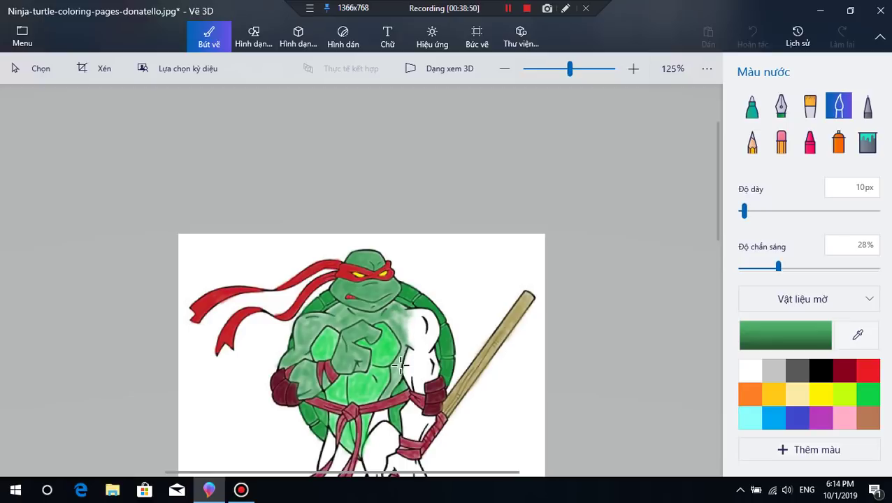
- Paint the shoulder and upper arm on the staff side muted green down to the elbow pad
{"action": "mouse_move", "coordinate": [401, 364]}
{"action": "left_mouse_down"}
{"action": "mouse_move", "coordinate": [395, 371]}
{"action": "mouse_move", "coordinate": [401, 323]}
{"action": "mouse_move", "coordinate": [393, 307]}
{"action": "mouse_move", "coordinate": [394, 318]}
{"action": "mouse_move", "coordinate": [413, 323]}
{"action": "mouse_move", "coordinate": [410, 314]}
{"action": "mouse_move", "coordinate": [425, 315]}
{"action": "mouse_move", "coordinate": [430, 326]}
{"action": "mouse_move", "coordinate": [429, 315]}
{"action": "mouse_move", "coordinate": [419, 308]}
{"action": "mouse_move", "coordinate": [441, 336]}
{"action": "mouse_move", "coordinate": [427, 318]}
{"action": "mouse_move", "coordinate": [425, 344]}
{"action": "mouse_move", "coordinate": [437, 315]}
{"action": "mouse_move", "coordinate": [424, 341]}
{"action": "mouse_move", "coordinate": [412, 316]}
{"action": "mouse_move", "coordinate": [407, 322]}
{"action": "mouse_move", "coordinate": [422, 311]}
{"action": "mouse_move", "coordinate": [411, 332]}
{"action": "mouse_move", "coordinate": [427, 348]}
{"action": "left_mouse_up"}
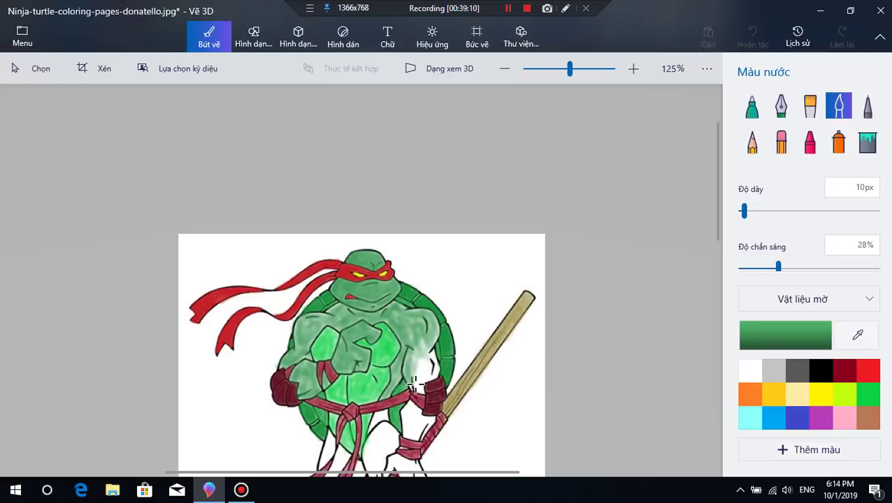
{"action": "left_click_drag", "start_coordinate": [414, 384], "coordinate": [402, 359]}
{"action": "mouse_move", "coordinate": [419, 383]}
{"action": "left_mouse_down"}
{"action": "mouse_move", "coordinate": [412, 360]}
{"action": "mouse_move", "coordinate": [416, 390]}
{"action": "left_mouse_up"}
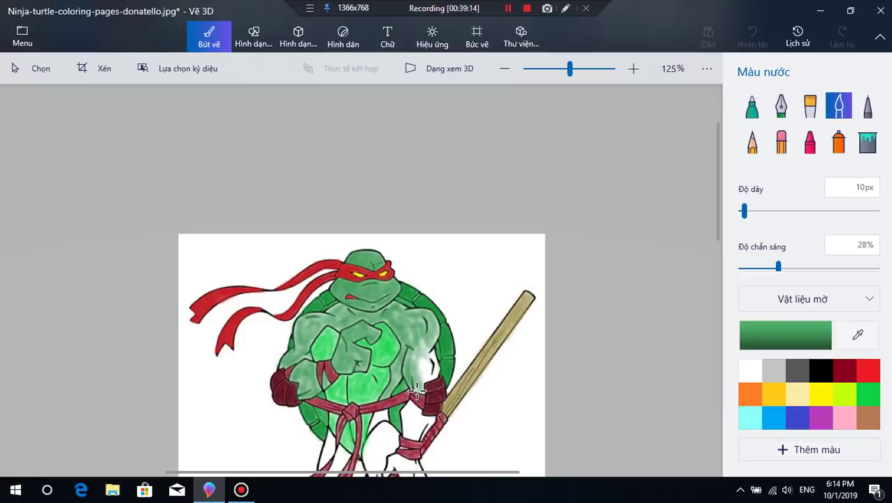
{"action": "mouse_move", "coordinate": [418, 346]}
{"action": "left_mouse_down"}
{"action": "mouse_move", "coordinate": [437, 373]}
{"action": "mouse_move", "coordinate": [422, 380]}
{"action": "mouse_move", "coordinate": [436, 375]}
{"action": "mouse_move", "coordinate": [423, 387]}
{"action": "mouse_move", "coordinate": [436, 372]}
{"action": "mouse_move", "coordinate": [433, 363]}
{"action": "mouse_move", "coordinate": [422, 383]}
{"action": "mouse_move", "coordinate": [435, 337]}
{"action": "mouse_move", "coordinate": [422, 348]}
{"action": "mouse_move", "coordinate": [410, 340]}
{"action": "mouse_move", "coordinate": [385, 394]}
{"action": "mouse_move", "coordinate": [411, 335]}
{"action": "mouse_move", "coordinate": [400, 321]}
{"action": "mouse_move", "coordinate": [371, 317]}
{"action": "mouse_move", "coordinate": [331, 325]}
{"action": "mouse_move", "coordinate": [310, 342]}
{"action": "mouse_move", "coordinate": [328, 308]}
{"action": "mouse_move", "coordinate": [295, 332]}
{"action": "mouse_move", "coordinate": [307, 379]}
{"action": "left_mouse_up"}
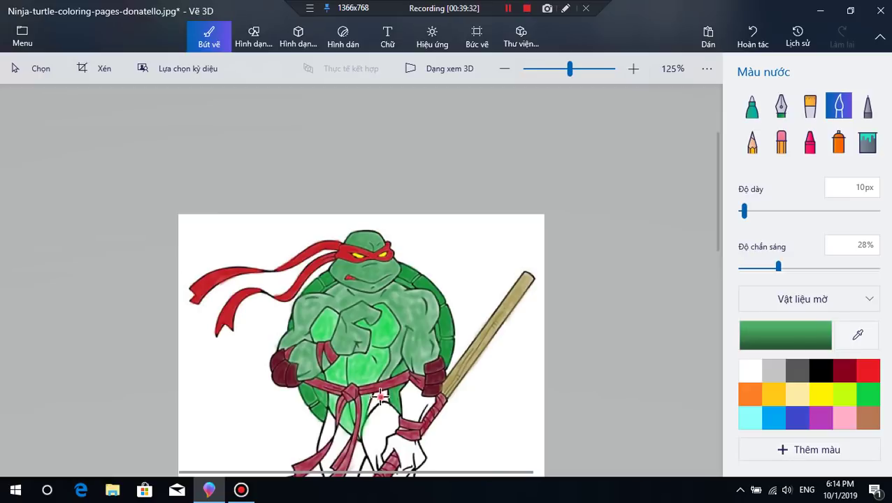
- Paint the small gap beneath the belt, raise the opacity to 38% and paint the lowered forearm above the wrist wrap muted green
{"action": "mouse_move", "coordinate": [380, 395]}
{"action": "left_mouse_down"}
{"action": "mouse_move", "coordinate": [367, 411]}
{"action": "mouse_move", "coordinate": [381, 389]}
{"action": "left_mouse_up"}
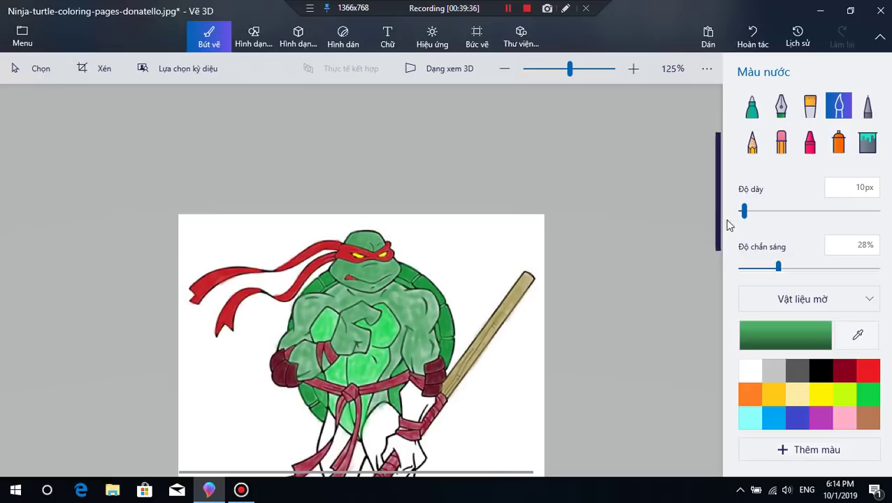
{"action": "left_click_drag", "start_coordinate": [778, 266], "coordinate": [793, 266]}
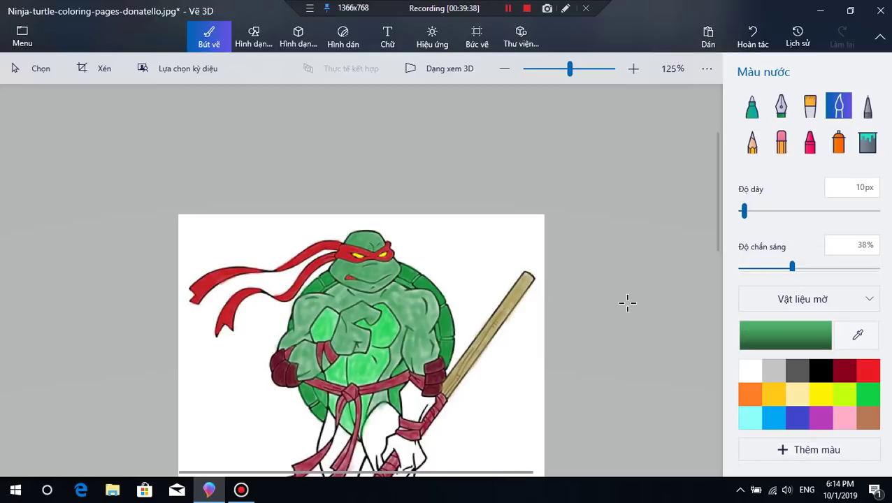
{"action": "mouse_move", "coordinate": [407, 402]}
{"action": "left_mouse_down"}
{"action": "mouse_move", "coordinate": [410, 386]}
{"action": "mouse_move", "coordinate": [403, 412]}
{"action": "mouse_move", "coordinate": [405, 389]}
{"action": "mouse_move", "coordinate": [412, 402]}
{"action": "mouse_move", "coordinate": [406, 407]}
{"action": "mouse_move", "coordinate": [403, 384]}
{"action": "mouse_move", "coordinate": [418, 395]}
{"action": "mouse_move", "coordinate": [406, 389]}
{"action": "mouse_move", "coordinate": [410, 417]}
{"action": "mouse_move", "coordinate": [409, 409]}
{"action": "mouse_move", "coordinate": [414, 418]}
{"action": "mouse_move", "coordinate": [429, 399]}
{"action": "mouse_move", "coordinate": [418, 413]}
{"action": "mouse_move", "coordinate": [409, 396]}
{"action": "mouse_move", "coordinate": [433, 398]}
{"action": "mouse_move", "coordinate": [402, 410]}
{"action": "mouse_move", "coordinate": [409, 430]}
{"action": "mouse_move", "coordinate": [403, 384]}
{"action": "left_mouse_up"}
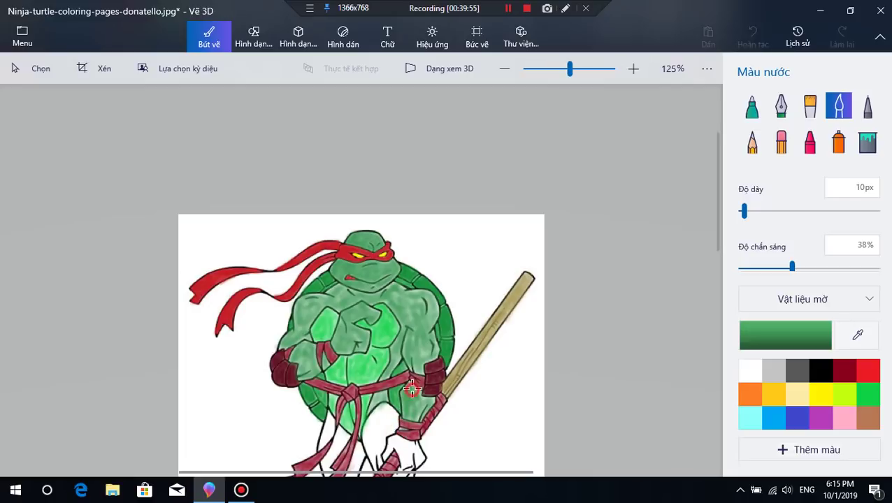
- Paint the hand gripping the staff muted green, including its fingers below the wrist wrap
{"action": "scroll", "coordinate": [402, 383], "scroll_direction": "down", "scroll_amount": 4}
{"action": "scroll", "coordinate": [393, 362], "scroll_direction": "up", "scroll_amount": 4}
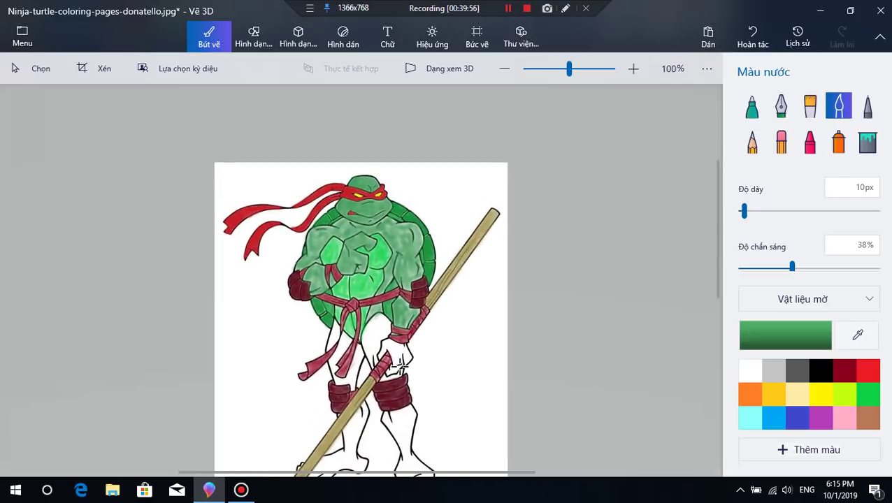
{"action": "mouse_move", "coordinate": [407, 345]}
{"action": "left_mouse_down"}
{"action": "mouse_move", "coordinate": [392, 349]}
{"action": "mouse_move", "coordinate": [382, 340]}
{"action": "mouse_move", "coordinate": [392, 331]}
{"action": "mouse_move", "coordinate": [387, 344]}
{"action": "mouse_move", "coordinate": [386, 336]}
{"action": "mouse_move", "coordinate": [404, 371]}
{"action": "mouse_move", "coordinate": [393, 365]}
{"action": "mouse_move", "coordinate": [418, 343]}
{"action": "mouse_move", "coordinate": [396, 337]}
{"action": "mouse_move", "coordinate": [413, 350]}
{"action": "mouse_move", "coordinate": [411, 341]}
{"action": "mouse_move", "coordinate": [407, 364]}
{"action": "mouse_move", "coordinate": [418, 352]}
{"action": "left_mouse_up"}
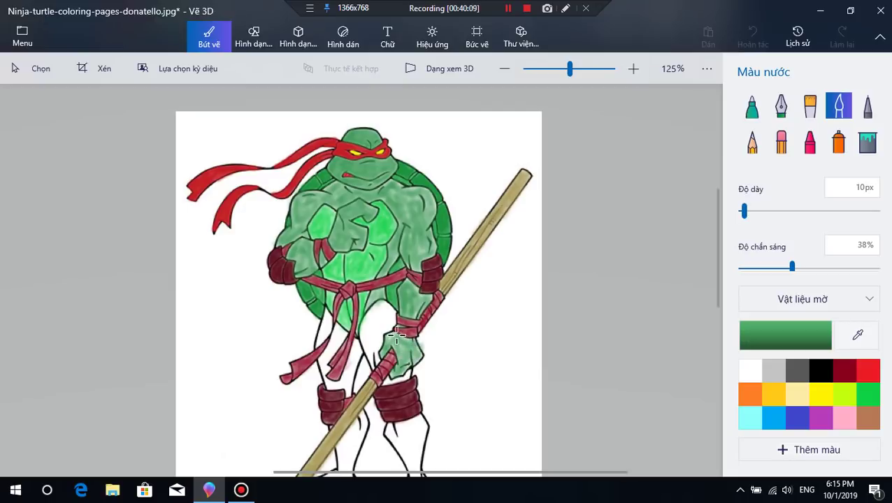
{"action": "mouse_move", "coordinate": [405, 356]}
{"action": "left_mouse_down"}
{"action": "mouse_move", "coordinate": [390, 372]}
{"action": "mouse_move", "coordinate": [400, 337]}
{"action": "mouse_move", "coordinate": [417, 348]}
{"action": "mouse_move", "coordinate": [405, 371]}
{"action": "left_mouse_up"}
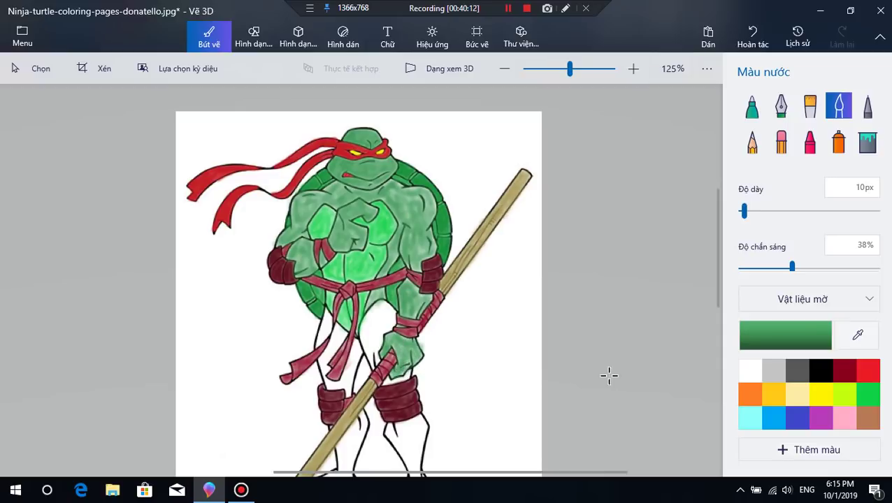
{"action": "left_click_drag", "start_coordinate": [717, 283], "coordinate": [714, 308]}
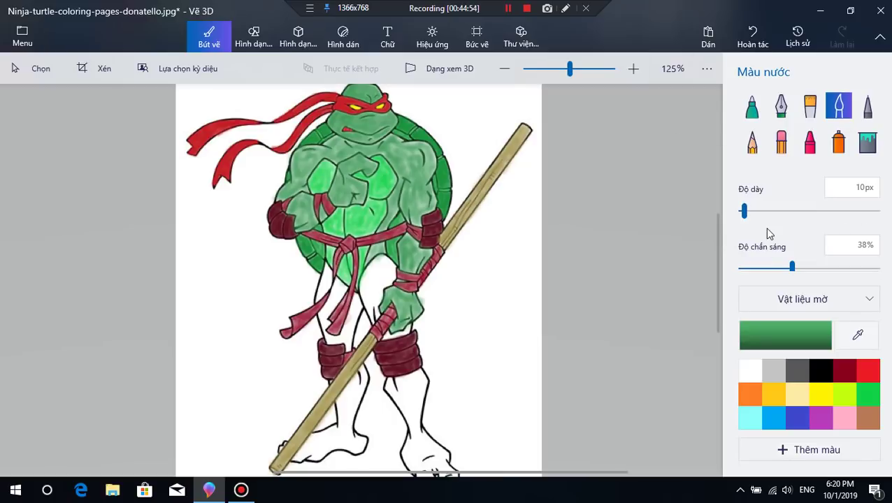
- Raise the opacity to 42% and paint both thighs muted green down to the knee pads
{"action": "left_click_drag", "start_coordinate": [794, 266], "coordinate": [798, 266]}
{"action": "scroll", "coordinate": [354, 271], "scroll_direction": "up", "scroll_amount": 1}
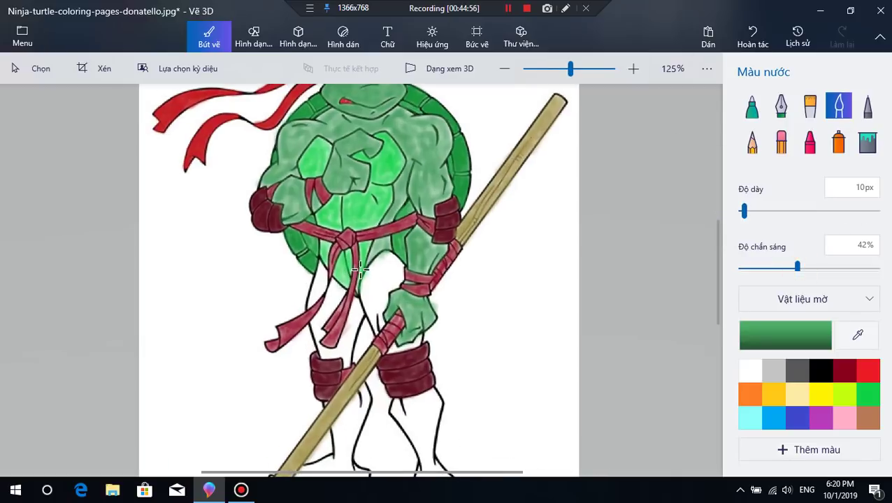
{"action": "scroll", "coordinate": [395, 246], "scroll_direction": "down", "scroll_amount": 1}
{"action": "mouse_move", "coordinate": [388, 264]}
{"action": "left_mouse_down"}
{"action": "mouse_move", "coordinate": [365, 272]}
{"action": "mouse_move", "coordinate": [385, 269]}
{"action": "mouse_move", "coordinate": [377, 261]}
{"action": "mouse_move", "coordinate": [372, 296]}
{"action": "mouse_move", "coordinate": [375, 263]}
{"action": "mouse_move", "coordinate": [372, 284]}
{"action": "mouse_move", "coordinate": [389, 246]}
{"action": "mouse_move", "coordinate": [372, 270]}
{"action": "mouse_move", "coordinate": [385, 252]}
{"action": "mouse_move", "coordinate": [374, 306]}
{"action": "mouse_move", "coordinate": [373, 291]}
{"action": "mouse_move", "coordinate": [382, 316]}
{"action": "mouse_move", "coordinate": [388, 272]}
{"action": "mouse_move", "coordinate": [383, 311]}
{"action": "mouse_move", "coordinate": [375, 294]}
{"action": "mouse_move", "coordinate": [377, 312]}
{"action": "mouse_move", "coordinate": [386, 256]}
{"action": "mouse_move", "coordinate": [373, 279]}
{"action": "mouse_move", "coordinate": [372, 268]}
{"action": "mouse_move", "coordinate": [382, 272]}
{"action": "mouse_move", "coordinate": [374, 296]}
{"action": "mouse_move", "coordinate": [405, 256]}
{"action": "mouse_move", "coordinate": [395, 276]}
{"action": "mouse_move", "coordinate": [402, 267]}
{"action": "mouse_move", "coordinate": [396, 276]}
{"action": "mouse_move", "coordinate": [393, 256]}
{"action": "mouse_move", "coordinate": [389, 265]}
{"action": "mouse_move", "coordinate": [394, 248]}
{"action": "mouse_move", "coordinate": [395, 273]}
{"action": "mouse_move", "coordinate": [393, 252]}
{"action": "mouse_move", "coordinate": [370, 279]}
{"action": "mouse_move", "coordinate": [396, 249]}
{"action": "mouse_move", "coordinate": [391, 270]}
{"action": "mouse_move", "coordinate": [406, 255]}
{"action": "mouse_move", "coordinate": [374, 288]}
{"action": "mouse_move", "coordinate": [405, 324]}
{"action": "mouse_move", "coordinate": [388, 327]}
{"action": "mouse_move", "coordinate": [416, 324]}
{"action": "mouse_move", "coordinate": [370, 346]}
{"action": "left_mouse_up"}
{"action": "mouse_move", "coordinate": [362, 294]}
{"action": "left_mouse_down"}
{"action": "mouse_move", "coordinate": [356, 342]}
{"action": "mouse_move", "coordinate": [366, 282]}
{"action": "mouse_move", "coordinate": [346, 331]}
{"action": "mouse_move", "coordinate": [360, 313]}
{"action": "mouse_move", "coordinate": [334, 337]}
{"action": "mouse_move", "coordinate": [346, 332]}
{"action": "mouse_move", "coordinate": [334, 325]}
{"action": "mouse_move", "coordinate": [344, 339]}
{"action": "mouse_move", "coordinate": [334, 309]}
{"action": "mouse_move", "coordinate": [332, 322]}
{"action": "mouse_move", "coordinate": [328, 315]}
{"action": "mouse_move", "coordinate": [343, 287]}
{"action": "mouse_move", "coordinate": [329, 314]}
{"action": "mouse_move", "coordinate": [328, 302]}
{"action": "mouse_move", "coordinate": [333, 322]}
{"action": "mouse_move", "coordinate": [344, 274]}
{"action": "mouse_move", "coordinate": [334, 294]}
{"action": "mouse_move", "coordinate": [348, 272]}
{"action": "mouse_move", "coordinate": [330, 311]}
{"action": "mouse_move", "coordinate": [353, 277]}
{"action": "mouse_move", "coordinate": [341, 269]}
{"action": "mouse_move", "coordinate": [323, 280]}
{"action": "mouse_move", "coordinate": [330, 297]}
{"action": "mouse_move", "coordinate": [341, 255]}
{"action": "mouse_move", "coordinate": [323, 296]}
{"action": "mouse_move", "coordinate": [336, 273]}
{"action": "mouse_move", "coordinate": [353, 327]}
{"action": "left_mouse_up"}
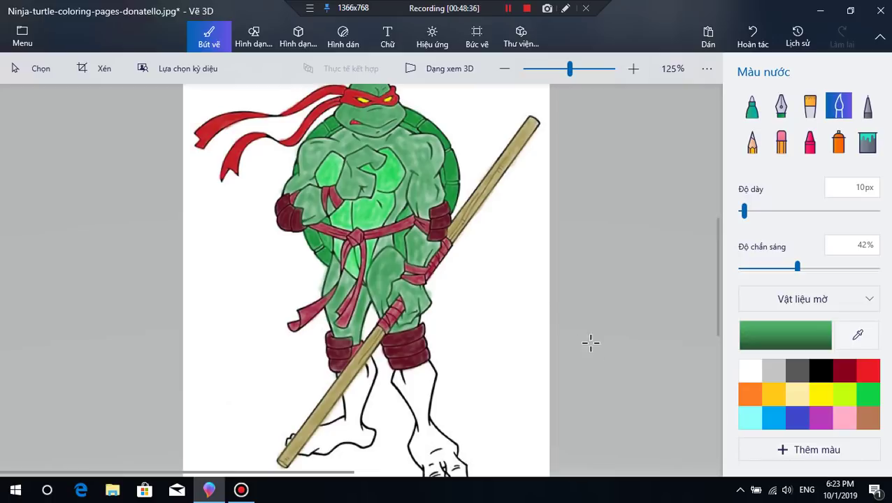
- Paint both lower legs and feet muted green below the knee pads, including the toes
{"action": "scroll", "coordinate": [290, 440], "scroll_direction": "up", "scroll_amount": 1}
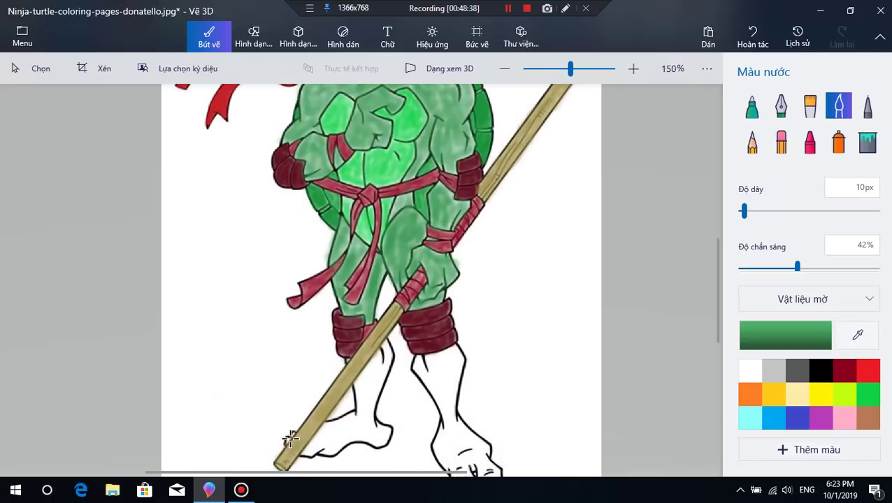
{"action": "mouse_move", "coordinate": [291, 439]}
{"action": "left_mouse_down"}
{"action": "mouse_move", "coordinate": [319, 424]}
{"action": "mouse_move", "coordinate": [305, 449]}
{"action": "mouse_move", "coordinate": [334, 418]}
{"action": "mouse_move", "coordinate": [315, 428]}
{"action": "mouse_move", "coordinate": [339, 416]}
{"action": "mouse_move", "coordinate": [309, 447]}
{"action": "mouse_move", "coordinate": [334, 427]}
{"action": "mouse_move", "coordinate": [318, 444]}
{"action": "mouse_move", "coordinate": [343, 438]}
{"action": "mouse_move", "coordinate": [319, 449]}
{"action": "mouse_move", "coordinate": [337, 436]}
{"action": "mouse_move", "coordinate": [322, 448]}
{"action": "mouse_move", "coordinate": [333, 427]}
{"action": "mouse_move", "coordinate": [317, 445]}
{"action": "mouse_move", "coordinate": [342, 434]}
{"action": "mouse_move", "coordinate": [328, 447]}
{"action": "mouse_move", "coordinate": [335, 437]}
{"action": "mouse_move", "coordinate": [320, 445]}
{"action": "mouse_move", "coordinate": [343, 427]}
{"action": "mouse_move", "coordinate": [337, 436]}
{"action": "mouse_move", "coordinate": [369, 428]}
{"action": "mouse_move", "coordinate": [366, 441]}
{"action": "mouse_move", "coordinate": [372, 428]}
{"action": "mouse_move", "coordinate": [365, 438]}
{"action": "mouse_move", "coordinate": [347, 427]}
{"action": "mouse_move", "coordinate": [363, 431]}
{"action": "mouse_move", "coordinate": [361, 421]}
{"action": "mouse_move", "coordinate": [369, 440]}
{"action": "mouse_move", "coordinate": [376, 428]}
{"action": "mouse_move", "coordinate": [350, 435]}
{"action": "mouse_move", "coordinate": [364, 441]}
{"action": "mouse_move", "coordinate": [328, 424]}
{"action": "mouse_move", "coordinate": [348, 424]}
{"action": "mouse_move", "coordinate": [358, 407]}
{"action": "mouse_move", "coordinate": [357, 426]}
{"action": "mouse_move", "coordinate": [351, 405]}
{"action": "mouse_move", "coordinate": [346, 427]}
{"action": "mouse_move", "coordinate": [359, 430]}
{"action": "mouse_move", "coordinate": [349, 400]}
{"action": "mouse_move", "coordinate": [360, 363]}
{"action": "mouse_move", "coordinate": [347, 419]}
{"action": "mouse_move", "coordinate": [350, 381]}
{"action": "mouse_move", "coordinate": [346, 402]}
{"action": "mouse_move", "coordinate": [360, 357]}
{"action": "mouse_move", "coordinate": [365, 368]}
{"action": "mouse_move", "coordinate": [350, 405]}
{"action": "mouse_move", "coordinate": [351, 381]}
{"action": "mouse_move", "coordinate": [347, 398]}
{"action": "mouse_move", "coordinate": [356, 375]}
{"action": "mouse_move", "coordinate": [353, 411]}
{"action": "mouse_move", "coordinate": [370, 360]}
{"action": "mouse_move", "coordinate": [389, 361]}
{"action": "mouse_move", "coordinate": [416, 406]}
{"action": "mouse_move", "coordinate": [398, 371]}
{"action": "mouse_move", "coordinate": [407, 386]}
{"action": "mouse_move", "coordinate": [403, 375]}
{"action": "mouse_move", "coordinate": [427, 364]}
{"action": "mouse_move", "coordinate": [395, 367]}
{"action": "mouse_move", "coordinate": [426, 360]}
{"action": "mouse_move", "coordinate": [427, 381]}
{"action": "mouse_move", "coordinate": [430, 364]}
{"action": "mouse_move", "coordinate": [419, 405]}
{"action": "mouse_move", "coordinate": [411, 380]}
{"action": "mouse_move", "coordinate": [420, 423]}
{"action": "mouse_move", "coordinate": [404, 368]}
{"action": "mouse_move", "coordinate": [421, 375]}
{"action": "mouse_move", "coordinate": [420, 392]}
{"action": "mouse_move", "coordinate": [400, 379]}
{"action": "mouse_move", "coordinate": [420, 416]}
{"action": "mouse_move", "coordinate": [421, 431]}
{"action": "mouse_move", "coordinate": [409, 437]}
{"action": "mouse_move", "coordinate": [420, 428]}
{"action": "mouse_move", "coordinate": [411, 442]}
{"action": "mouse_move", "coordinate": [416, 432]}
{"action": "mouse_move", "coordinate": [421, 460]}
{"action": "mouse_move", "coordinate": [412, 451]}
{"action": "mouse_move", "coordinate": [416, 436]}
{"action": "mouse_move", "coordinate": [423, 465]}
{"action": "mouse_move", "coordinate": [425, 406]}
{"action": "mouse_move", "coordinate": [411, 442]}
{"action": "mouse_move", "coordinate": [424, 456]}
{"action": "mouse_move", "coordinate": [432, 419]}
{"action": "mouse_move", "coordinate": [448, 451]}
{"action": "mouse_move", "coordinate": [434, 423]}
{"action": "mouse_move", "coordinate": [455, 447]}
{"action": "mouse_move", "coordinate": [433, 425]}
{"action": "mouse_move", "coordinate": [448, 458]}
{"action": "mouse_move", "coordinate": [428, 430]}
{"action": "mouse_move", "coordinate": [430, 453]}
{"action": "left_mouse_up"}
{"action": "scroll", "coordinate": [290, 432], "scroll_direction": "down", "scroll_amount": 1}
{"action": "scroll", "coordinate": [431, 454], "scroll_direction": "down", "scroll_amount": 5}
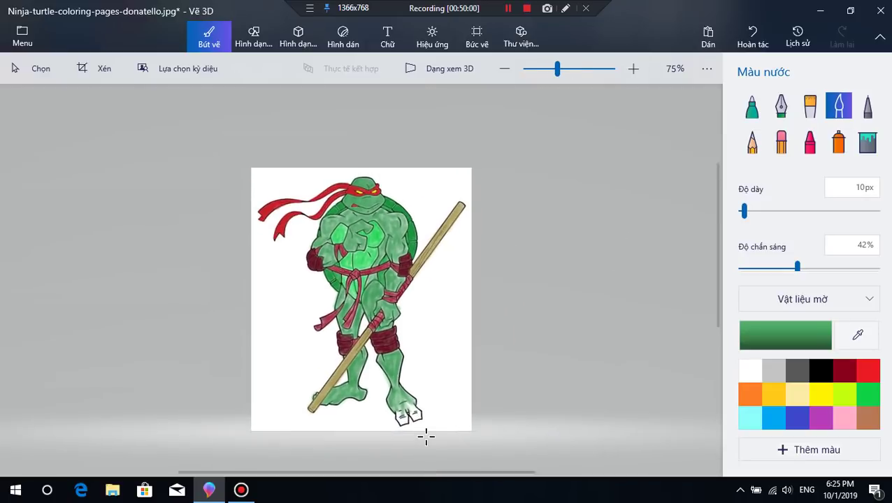
{"action": "scroll", "coordinate": [426, 437], "scroll_direction": "up", "scroll_amount": 3}
{"action": "mouse_move", "coordinate": [418, 409]}
{"action": "left_mouse_down"}
{"action": "mouse_move", "coordinate": [415, 398]}
{"action": "mouse_move", "coordinate": [426, 416]}
{"action": "mouse_move", "coordinate": [405, 396]}
{"action": "mouse_move", "coordinate": [410, 378]}
{"action": "mouse_move", "coordinate": [434, 409]}
{"action": "left_mouse_up"}
{"action": "mouse_move", "coordinate": [439, 410]}
{"action": "left_mouse_down"}
{"action": "mouse_move", "coordinate": [419, 392]}
{"action": "mouse_move", "coordinate": [435, 408]}
{"action": "mouse_move", "coordinate": [433, 385]}
{"action": "mouse_move", "coordinate": [430, 403]}
{"action": "mouse_move", "coordinate": [441, 410]}
{"action": "mouse_move", "coordinate": [414, 403]}
{"action": "mouse_move", "coordinate": [421, 362]}
{"action": "left_mouse_up"}
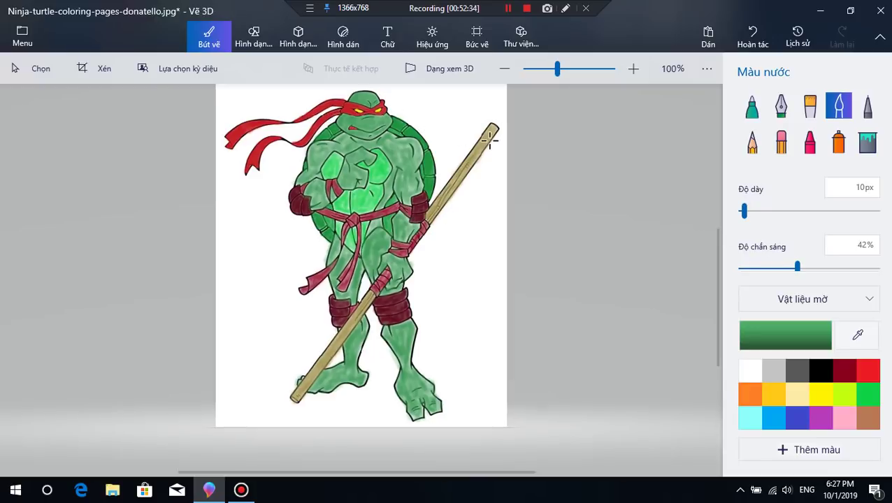
- Fill the white gap between the thighs with purple using the Fill tool at 15% tolerance
{"action": "scroll", "coordinate": [414, 115], "scroll_direction": "down", "scroll_amount": 1}
{"action": "left_click", "coordinate": [844, 417]}
{"action": "scroll", "coordinate": [474, 135], "scroll_direction": "up", "scroll_amount": 1}
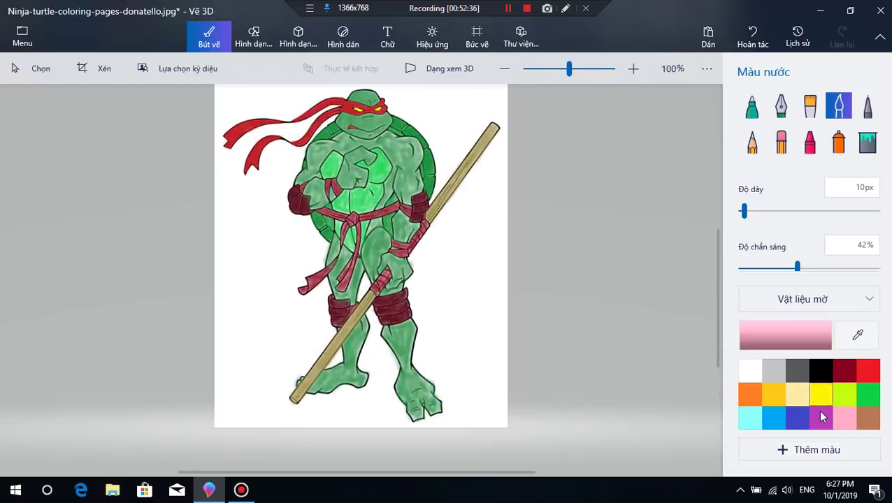
{"action": "left_click", "coordinate": [821, 418]}
{"action": "scroll", "coordinate": [535, 166], "scroll_direction": "up", "scroll_amount": 1}
{"action": "left_click", "coordinate": [868, 142]}
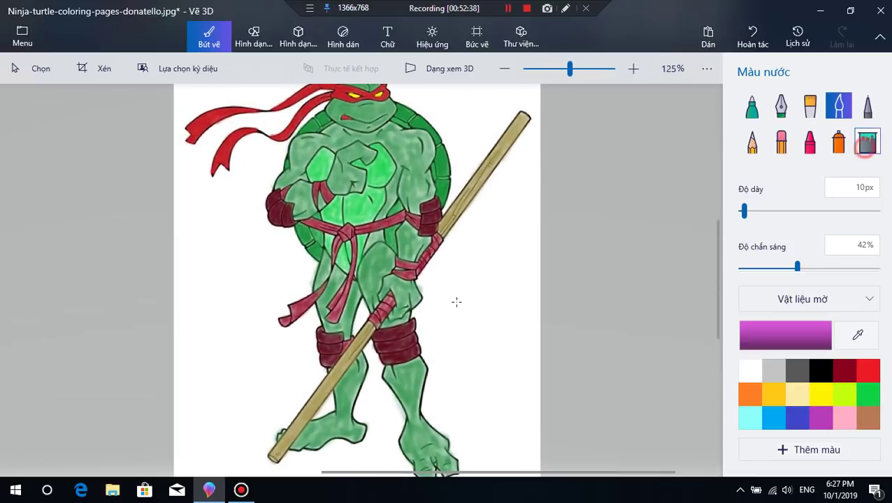
{"action": "left_click", "coordinate": [362, 314]}
{"action": "scroll", "coordinate": [362, 313], "scroll_direction": "down", "scroll_amount": 2}
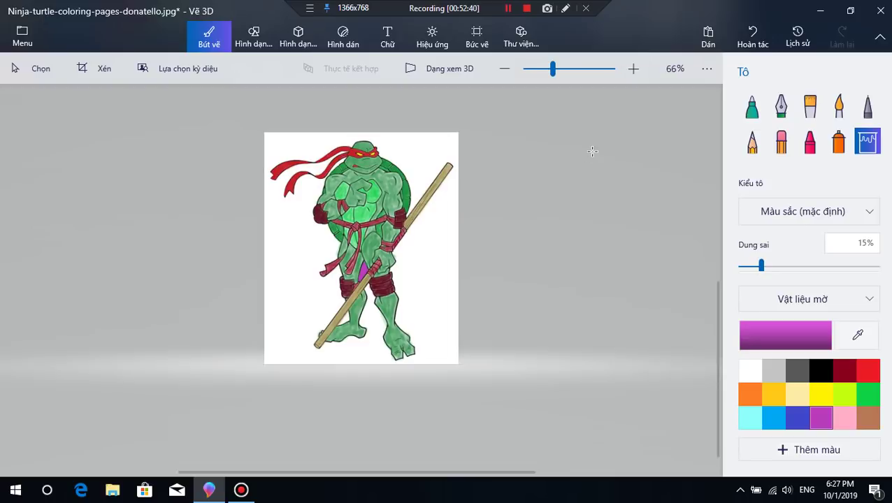
- Switch back to the watercolor brush and paint the narrow background gaps between the mask tails and beside the shell purple
{"action": "scroll", "coordinate": [371, 233], "scroll_direction": "up", "scroll_amount": 1}
{"action": "scroll", "coordinate": [418, 114], "scroll_direction": "up", "scroll_amount": 3}
{"action": "left_click", "coordinate": [839, 105]}
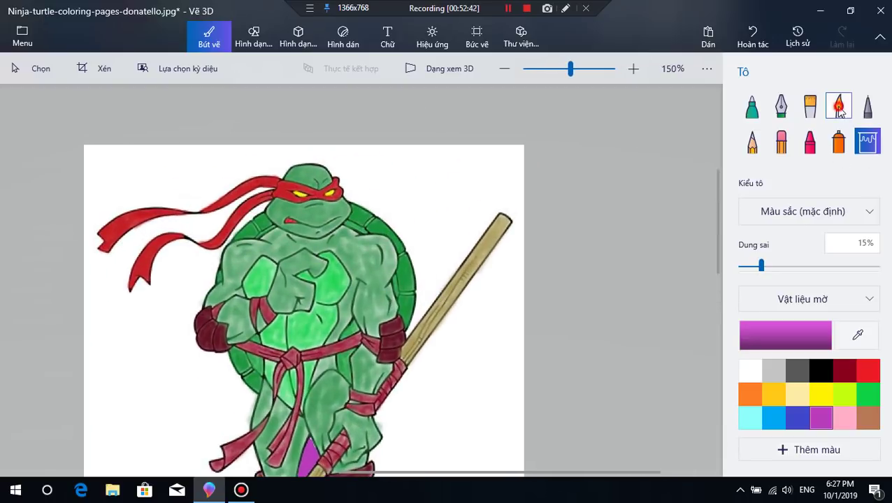
{"action": "scroll", "coordinate": [139, 177], "scroll_direction": "up", "scroll_amount": 3}
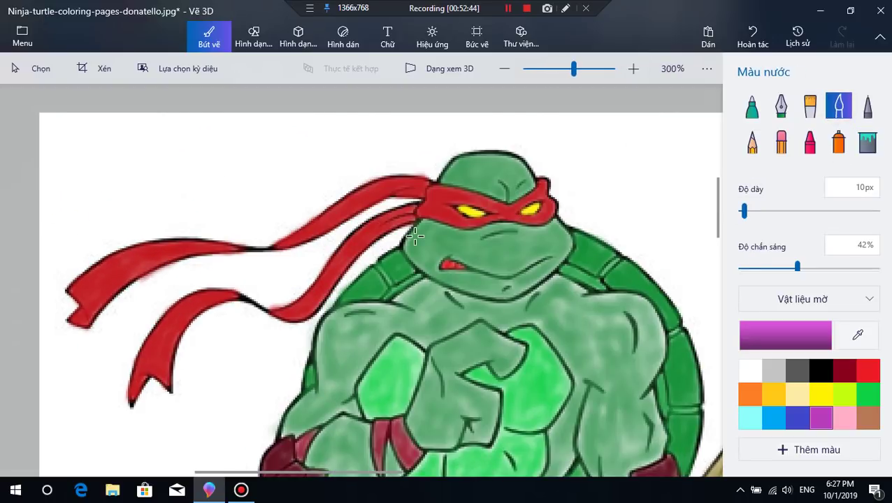
{"action": "mouse_move", "coordinate": [395, 236]}
{"action": "left_mouse_down"}
{"action": "mouse_move", "coordinate": [356, 262]}
{"action": "mouse_move", "coordinate": [386, 240]}
{"action": "mouse_move", "coordinate": [366, 267]}
{"action": "mouse_move", "coordinate": [403, 231]}
{"action": "mouse_move", "coordinate": [334, 289]}
{"action": "mouse_move", "coordinate": [404, 230]}
{"action": "mouse_move", "coordinate": [359, 263]}
{"action": "mouse_move", "coordinate": [296, 342]}
{"action": "mouse_move", "coordinate": [321, 268]}
{"action": "mouse_move", "coordinate": [284, 280]}
{"action": "mouse_move", "coordinate": [372, 210]}
{"action": "mouse_move", "coordinate": [416, 200]}
{"action": "mouse_move", "coordinate": [385, 204]}
{"action": "mouse_move", "coordinate": [393, 207]}
{"action": "mouse_move", "coordinate": [333, 240]}
{"action": "mouse_move", "coordinate": [349, 226]}
{"action": "mouse_move", "coordinate": [342, 231]}
{"action": "mouse_move", "coordinate": [299, 282]}
{"action": "mouse_move", "coordinate": [308, 260]}
{"action": "left_mouse_up"}
- Set the brush thickness to 23 px and paint purple around the mask tails and along the drawing's left edge
{"action": "left_click_drag", "start_coordinate": [744, 211], "coordinate": [753, 211]}
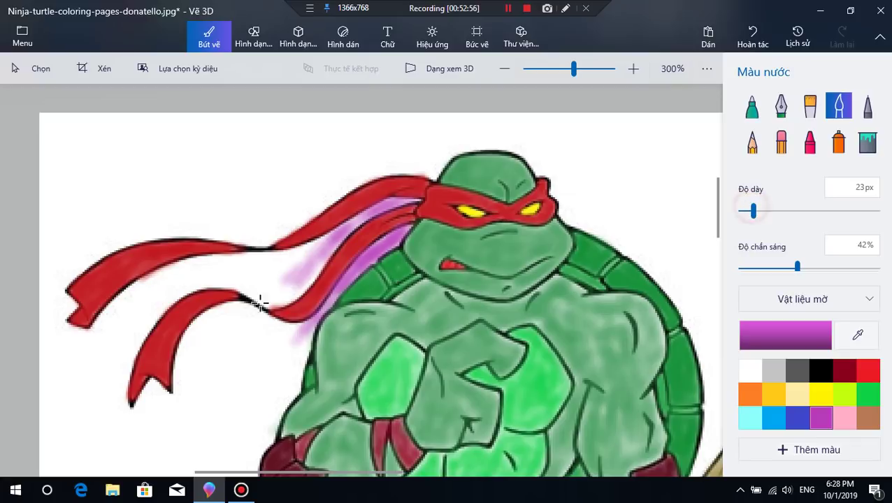
{"action": "mouse_move", "coordinate": [302, 263]}
{"action": "left_mouse_down"}
{"action": "mouse_move", "coordinate": [293, 282]}
{"action": "mouse_move", "coordinate": [304, 276]}
{"action": "mouse_move", "coordinate": [277, 292]}
{"action": "mouse_move", "coordinate": [256, 292]}
{"action": "mouse_move", "coordinate": [292, 279]}
{"action": "mouse_move", "coordinate": [258, 283]}
{"action": "mouse_move", "coordinate": [291, 280]}
{"action": "mouse_move", "coordinate": [277, 293]}
{"action": "mouse_move", "coordinate": [310, 265]}
{"action": "mouse_move", "coordinate": [300, 283]}
{"action": "mouse_move", "coordinate": [258, 292]}
{"action": "mouse_move", "coordinate": [317, 254]}
{"action": "mouse_move", "coordinate": [267, 277]}
{"action": "mouse_move", "coordinate": [312, 253]}
{"action": "mouse_move", "coordinate": [216, 279]}
{"action": "mouse_move", "coordinate": [250, 285]}
{"action": "mouse_move", "coordinate": [245, 270]}
{"action": "mouse_move", "coordinate": [274, 264]}
{"action": "mouse_move", "coordinate": [223, 271]}
{"action": "mouse_move", "coordinate": [258, 290]}
{"action": "mouse_move", "coordinate": [214, 271]}
{"action": "mouse_move", "coordinate": [147, 296]}
{"action": "mouse_move", "coordinate": [219, 264]}
{"action": "mouse_move", "coordinate": [180, 276]}
{"action": "mouse_move", "coordinate": [139, 296]}
{"action": "mouse_move", "coordinate": [106, 338]}
{"action": "mouse_move", "coordinate": [124, 304]}
{"action": "mouse_move", "coordinate": [148, 290]}
{"action": "mouse_move", "coordinate": [115, 348]}
{"action": "mouse_move", "coordinate": [160, 296]}
{"action": "mouse_move", "coordinate": [207, 271]}
{"action": "mouse_move", "coordinate": [182, 277]}
{"action": "mouse_move", "coordinate": [200, 268]}
{"action": "mouse_move", "coordinate": [118, 348]}
{"action": "mouse_move", "coordinate": [148, 308]}
{"action": "mouse_move", "coordinate": [118, 360]}
{"action": "mouse_move", "coordinate": [173, 292]}
{"action": "mouse_move", "coordinate": [148, 314]}
{"action": "mouse_move", "coordinate": [105, 383]}
{"action": "mouse_move", "coordinate": [118, 353]}
{"action": "mouse_move", "coordinate": [101, 419]}
{"action": "mouse_move", "coordinate": [124, 351]}
{"action": "mouse_move", "coordinate": [113, 418]}
{"action": "mouse_move", "coordinate": [137, 325]}
{"action": "mouse_move", "coordinate": [127, 322]}
{"action": "mouse_move", "coordinate": [89, 362]}
{"action": "mouse_move", "coordinate": [107, 330]}
{"action": "mouse_move", "coordinate": [72, 371]}
{"action": "mouse_move", "coordinate": [61, 342]}
{"action": "mouse_move", "coordinate": [96, 346]}
{"action": "mouse_move", "coordinate": [44, 336]}
{"action": "mouse_move", "coordinate": [92, 339]}
{"action": "mouse_move", "coordinate": [37, 341]}
{"action": "mouse_move", "coordinate": [61, 381]}
{"action": "mouse_move", "coordinate": [44, 360]}
{"action": "mouse_move", "coordinate": [53, 358]}
{"action": "mouse_move", "coordinate": [47, 361]}
{"action": "mouse_move", "coordinate": [54, 385]}
{"action": "mouse_move", "coordinate": [89, 402]}
{"action": "mouse_move", "coordinate": [76, 350]}
{"action": "mouse_move", "coordinate": [34, 325]}
{"action": "mouse_move", "coordinate": [68, 302]}
{"action": "mouse_move", "coordinate": [49, 291]}
{"action": "mouse_move", "coordinate": [59, 226]}
{"action": "mouse_move", "coordinate": [47, 330]}
{"action": "mouse_move", "coordinate": [83, 334]}
{"action": "mouse_move", "coordinate": [88, 360]}
{"action": "mouse_move", "coordinate": [117, 402]}
{"action": "left_mouse_up"}
{"action": "mouse_move", "coordinate": [40, 224]}
{"action": "left_mouse_down"}
{"action": "mouse_move", "coordinate": [79, 210]}
{"action": "mouse_move", "coordinate": [82, 238]}
{"action": "mouse_move", "coordinate": [54, 279]}
{"action": "mouse_move", "coordinate": [101, 249]}
{"action": "mouse_move", "coordinate": [58, 287]}
{"action": "mouse_move", "coordinate": [163, 225]}
{"action": "mouse_move", "coordinate": [87, 257]}
{"action": "mouse_move", "coordinate": [209, 218]}
{"action": "mouse_move", "coordinate": [152, 226]}
{"action": "mouse_move", "coordinate": [201, 219]}
{"action": "mouse_move", "coordinate": [199, 227]}
{"action": "mouse_move", "coordinate": [166, 222]}
{"action": "mouse_move", "coordinate": [309, 189]}
{"action": "mouse_move", "coordinate": [276, 222]}
{"action": "mouse_move", "coordinate": [379, 155]}
{"action": "left_mouse_up"}
{"action": "mouse_move", "coordinate": [351, 170]}
{"action": "left_mouse_down"}
{"action": "mouse_move", "coordinate": [285, 225]}
{"action": "mouse_move", "coordinate": [238, 235]}
{"action": "mouse_move", "coordinate": [317, 195]}
{"action": "mouse_move", "coordinate": [279, 233]}
{"action": "mouse_move", "coordinate": [215, 232]}
{"action": "mouse_move", "coordinate": [229, 234]}
{"action": "mouse_move", "coordinate": [323, 186]}
{"action": "mouse_move", "coordinate": [254, 241]}
{"action": "mouse_move", "coordinate": [138, 233]}
{"action": "mouse_move", "coordinate": [288, 204]}
{"action": "mouse_move", "coordinate": [365, 166]}
{"action": "mouse_move", "coordinate": [318, 203]}
{"action": "mouse_move", "coordinate": [43, 235]}
{"action": "mouse_move", "coordinate": [50, 112]}
{"action": "mouse_move", "coordinate": [42, 183]}
{"action": "mouse_move", "coordinate": [36, 130]}
{"action": "mouse_move", "coordinate": [2, 129]}
{"action": "mouse_move", "coordinate": [56, 124]}
{"action": "mouse_move", "coordinate": [47, 119]}
{"action": "mouse_move", "coordinate": [18, 134]}
{"action": "mouse_move", "coordinate": [36, 217]}
{"action": "left_mouse_up"}
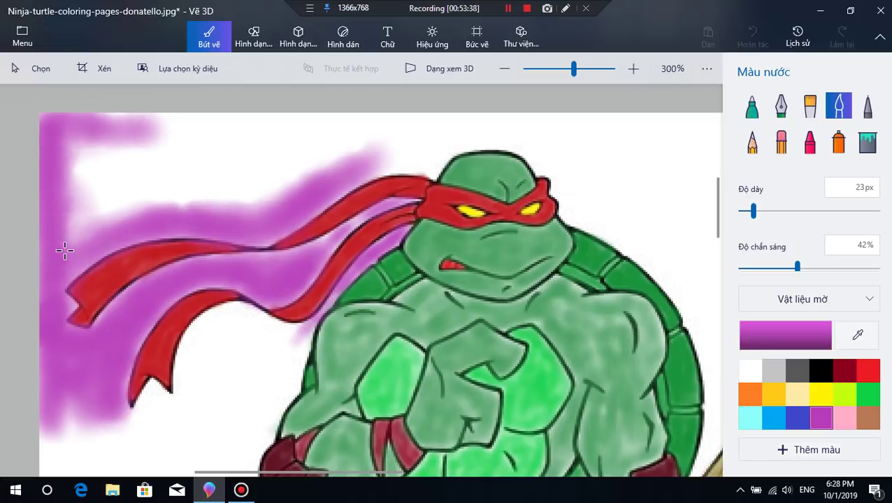
{"action": "mouse_move", "coordinate": [65, 251]}
{"action": "left_mouse_down"}
{"action": "mouse_move", "coordinate": [31, 114]}
{"action": "mouse_move", "coordinate": [175, 113]}
{"action": "mouse_move", "coordinate": [46, 176]}
{"action": "mouse_move", "coordinate": [75, 140]}
{"action": "left_mouse_up"}
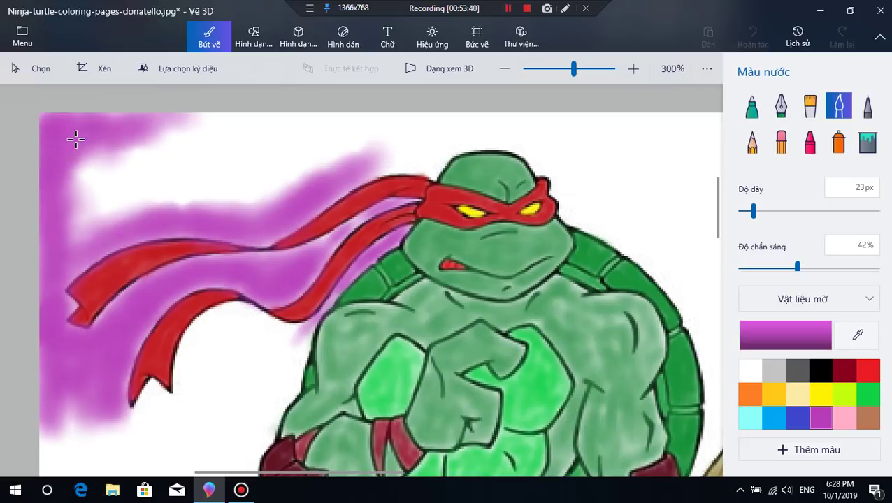
- Paint the background above the mask tails purple, continuing around the head and down the outer edge of the shell
{"action": "mouse_move", "coordinate": [64, 171]}
{"action": "left_mouse_down"}
{"action": "mouse_move", "coordinate": [50, 214]}
{"action": "mouse_move", "coordinate": [96, 187]}
{"action": "mouse_move", "coordinate": [127, 127]}
{"action": "mouse_move", "coordinate": [99, 129]}
{"action": "mouse_move", "coordinate": [50, 245]}
{"action": "mouse_move", "coordinate": [124, 173]}
{"action": "mouse_move", "coordinate": [64, 209]}
{"action": "mouse_move", "coordinate": [87, 259]}
{"action": "mouse_move", "coordinate": [71, 255]}
{"action": "mouse_move", "coordinate": [198, 127]}
{"action": "mouse_move", "coordinate": [244, 107]}
{"action": "mouse_move", "coordinate": [301, 118]}
{"action": "mouse_move", "coordinate": [255, 136]}
{"action": "mouse_move", "coordinate": [184, 117]}
{"action": "mouse_move", "coordinate": [129, 125]}
{"action": "mouse_move", "coordinate": [69, 164]}
{"action": "mouse_move", "coordinate": [94, 191]}
{"action": "mouse_move", "coordinate": [114, 183]}
{"action": "mouse_move", "coordinate": [107, 209]}
{"action": "mouse_move", "coordinate": [81, 217]}
{"action": "mouse_move", "coordinate": [104, 223]}
{"action": "mouse_move", "coordinate": [157, 183]}
{"action": "left_mouse_up"}
{"action": "mouse_move", "coordinate": [244, 142]}
{"action": "left_mouse_down"}
{"action": "mouse_move", "coordinate": [293, 142]}
{"action": "mouse_move", "coordinate": [109, 223]}
{"action": "mouse_move", "coordinate": [256, 165]}
{"action": "mouse_move", "coordinate": [187, 175]}
{"action": "mouse_move", "coordinate": [118, 204]}
{"action": "mouse_move", "coordinate": [175, 196]}
{"action": "mouse_move", "coordinate": [134, 226]}
{"action": "mouse_move", "coordinate": [142, 208]}
{"action": "mouse_move", "coordinate": [212, 205]}
{"action": "mouse_move", "coordinate": [184, 197]}
{"action": "mouse_move", "coordinate": [262, 166]}
{"action": "mouse_move", "coordinate": [297, 172]}
{"action": "mouse_move", "coordinate": [342, 160]}
{"action": "mouse_move", "coordinate": [280, 197]}
{"action": "mouse_move", "coordinate": [288, 183]}
{"action": "mouse_move", "coordinate": [304, 189]}
{"action": "mouse_move", "coordinate": [216, 202]}
{"action": "mouse_move", "coordinate": [263, 155]}
{"action": "mouse_move", "coordinate": [185, 205]}
{"action": "mouse_move", "coordinate": [321, 121]}
{"action": "mouse_move", "coordinate": [389, 105]}
{"action": "mouse_move", "coordinate": [280, 112]}
{"action": "mouse_move", "coordinate": [197, 137]}
{"action": "mouse_move", "coordinate": [152, 119]}
{"action": "left_mouse_up"}
{"action": "mouse_move", "coordinate": [231, 124]}
{"action": "left_mouse_down"}
{"action": "mouse_move", "coordinate": [489, 123]}
{"action": "mouse_move", "coordinate": [349, 131]}
{"action": "mouse_move", "coordinate": [399, 125]}
{"action": "mouse_move", "coordinate": [377, 168]}
{"action": "mouse_move", "coordinate": [438, 144]}
{"action": "mouse_move", "coordinate": [428, 166]}
{"action": "mouse_move", "coordinate": [373, 168]}
{"action": "mouse_move", "coordinate": [429, 122]}
{"action": "mouse_move", "coordinate": [417, 118]}
{"action": "mouse_move", "coordinate": [364, 162]}
{"action": "mouse_move", "coordinate": [411, 157]}
{"action": "left_mouse_up"}
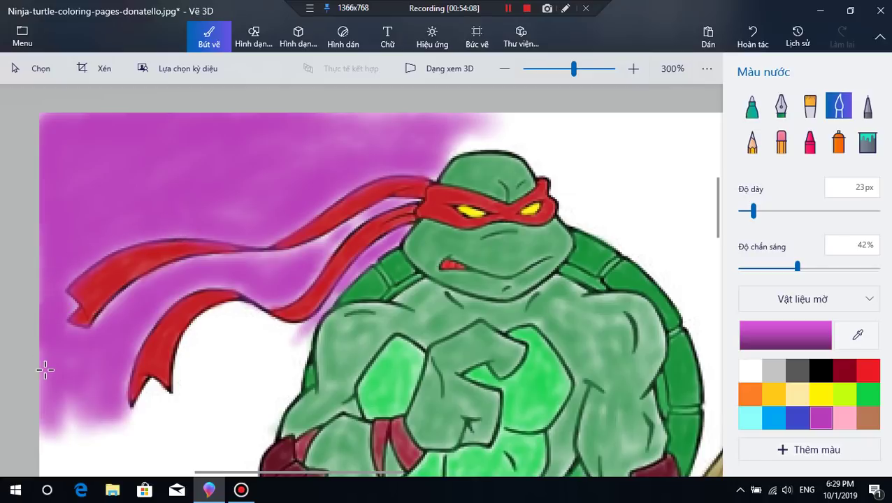
{"action": "left_click_drag", "start_coordinate": [409, 123], "coordinate": [327, 117]}
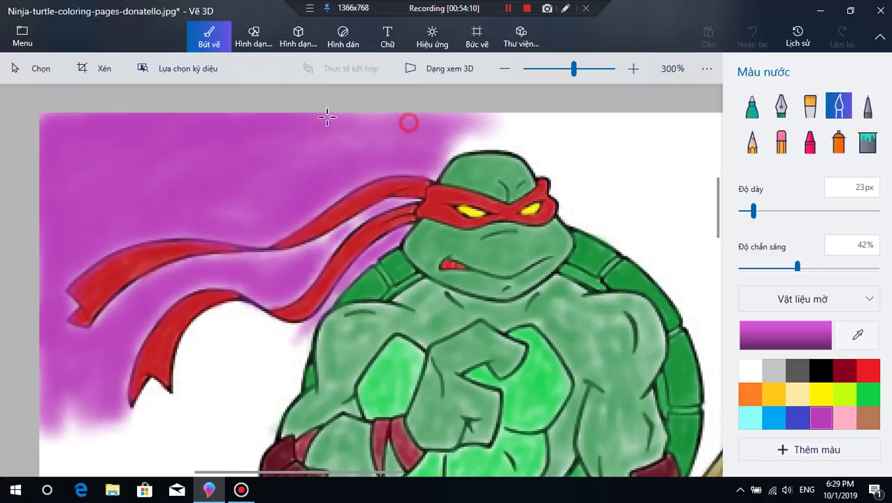
{"action": "mouse_move", "coordinate": [465, 120]}
{"action": "left_mouse_down"}
{"action": "mouse_move", "coordinate": [624, 108]}
{"action": "mouse_move", "coordinate": [464, 130]}
{"action": "mouse_move", "coordinate": [474, 118]}
{"action": "mouse_move", "coordinate": [608, 119]}
{"action": "mouse_move", "coordinate": [461, 139]}
{"action": "mouse_move", "coordinate": [469, 144]}
{"action": "mouse_move", "coordinate": [428, 164]}
{"action": "mouse_move", "coordinate": [558, 137]}
{"action": "mouse_move", "coordinate": [461, 140]}
{"action": "mouse_move", "coordinate": [549, 145]}
{"action": "mouse_move", "coordinate": [462, 142]}
{"action": "mouse_move", "coordinate": [529, 140]}
{"action": "mouse_move", "coordinate": [398, 118]}
{"action": "mouse_move", "coordinate": [647, 116]}
{"action": "mouse_move", "coordinate": [352, 119]}
{"action": "mouse_move", "coordinate": [631, 108]}
{"action": "mouse_move", "coordinate": [593, 137]}
{"action": "mouse_move", "coordinate": [535, 156]}
{"action": "mouse_move", "coordinate": [540, 166]}
{"action": "mouse_move", "coordinate": [550, 149]}
{"action": "mouse_move", "coordinate": [580, 140]}
{"action": "mouse_move", "coordinate": [556, 177]}
{"action": "mouse_move", "coordinate": [565, 165]}
{"action": "mouse_move", "coordinate": [536, 169]}
{"action": "mouse_move", "coordinate": [590, 125]}
{"action": "mouse_move", "coordinate": [551, 205]}
{"action": "mouse_move", "coordinate": [641, 119]}
{"action": "mouse_move", "coordinate": [574, 205]}
{"action": "mouse_move", "coordinate": [607, 186]}
{"action": "mouse_move", "coordinate": [569, 216]}
{"action": "mouse_move", "coordinate": [616, 139]}
{"action": "mouse_move", "coordinate": [572, 209]}
{"action": "mouse_move", "coordinate": [566, 152]}
{"action": "mouse_move", "coordinate": [533, 118]}
{"action": "mouse_move", "coordinate": [567, 123]}
{"action": "mouse_move", "coordinate": [553, 126]}
{"action": "mouse_move", "coordinate": [619, 193]}
{"action": "mouse_move", "coordinate": [640, 226]}
{"action": "mouse_move", "coordinate": [634, 231]}
{"action": "mouse_move", "coordinate": [684, 265]}
{"action": "mouse_move", "coordinate": [598, 228]}
{"action": "mouse_move", "coordinate": [699, 307]}
{"action": "mouse_move", "coordinate": [597, 227]}
{"action": "mouse_move", "coordinate": [664, 281]}
{"action": "mouse_move", "coordinate": [620, 245]}
{"action": "mouse_move", "coordinate": [705, 341]}
{"action": "mouse_move", "coordinate": [696, 310]}
{"action": "mouse_move", "coordinate": [709, 323]}
{"action": "mouse_move", "coordinate": [708, 332]}
{"action": "mouse_move", "coordinate": [678, 284]}
{"action": "left_mouse_up"}
{"action": "mouse_move", "coordinate": [689, 316]}
{"action": "left_mouse_down"}
{"action": "mouse_move", "coordinate": [721, 442]}
{"action": "mouse_move", "coordinate": [707, 414]}
{"action": "mouse_move", "coordinate": [721, 280]}
{"action": "left_mouse_up"}
- Paint the background above the staff out to the drawing's upper-right corner and beneath the lower mask tail purple
{"action": "scroll", "coordinate": [735, 264], "scroll_direction": "down", "scroll_amount": 1}
{"action": "scroll", "coordinate": [532, 294], "scroll_direction": "down", "scroll_amount": 5}
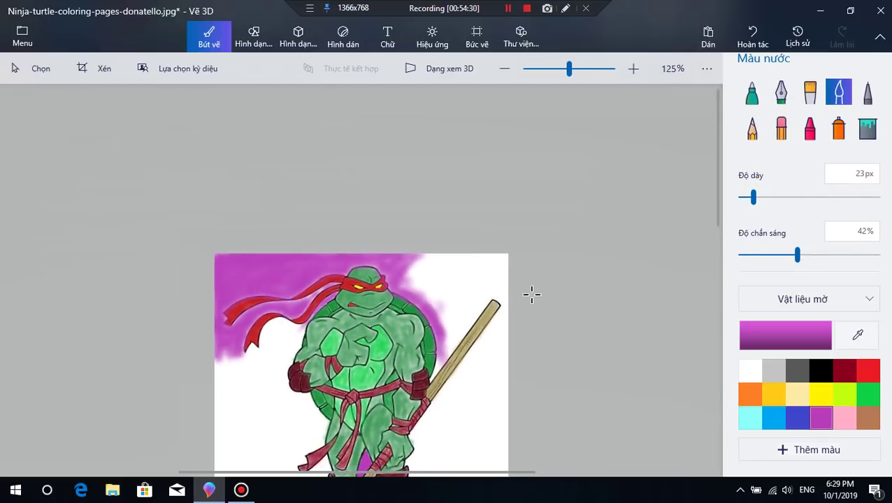
{"action": "scroll", "coordinate": [472, 322], "scroll_direction": "up", "scroll_amount": 3}
{"action": "mouse_move", "coordinate": [506, 297]}
{"action": "left_mouse_down"}
{"action": "mouse_move", "coordinate": [452, 382]}
{"action": "mouse_move", "coordinate": [506, 316]}
{"action": "mouse_move", "coordinate": [452, 395]}
{"action": "mouse_move", "coordinate": [525, 302]}
{"action": "mouse_move", "coordinate": [454, 398]}
{"action": "mouse_move", "coordinate": [572, 240]}
{"action": "mouse_move", "coordinate": [501, 339]}
{"action": "left_mouse_up"}
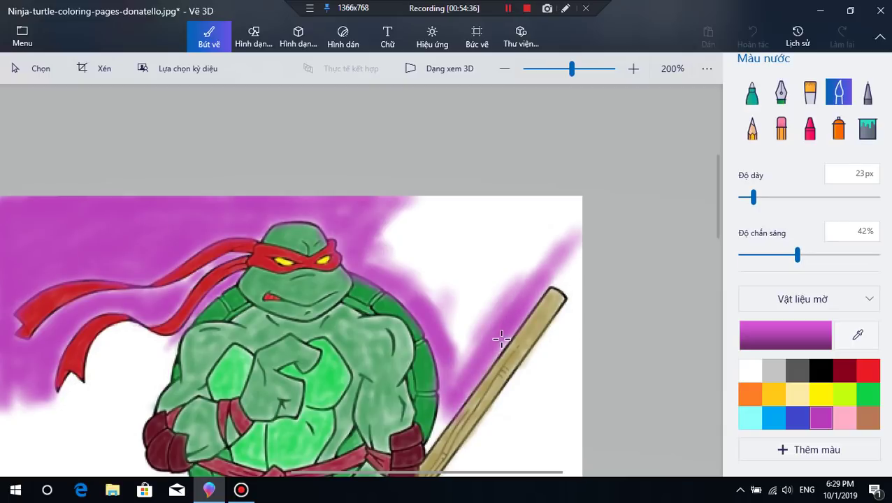
{"action": "mouse_move", "coordinate": [453, 400]}
{"action": "left_mouse_down"}
{"action": "mouse_move", "coordinate": [453, 366]}
{"action": "mouse_move", "coordinate": [490, 311]}
{"action": "mouse_move", "coordinate": [460, 342]}
{"action": "mouse_move", "coordinate": [466, 318]}
{"action": "mouse_move", "coordinate": [514, 264]}
{"action": "mouse_move", "coordinate": [491, 312]}
{"action": "mouse_move", "coordinate": [515, 306]}
{"action": "mouse_move", "coordinate": [500, 307]}
{"action": "mouse_move", "coordinate": [537, 275]}
{"action": "mouse_move", "coordinate": [493, 348]}
{"action": "mouse_move", "coordinate": [562, 255]}
{"action": "mouse_move", "coordinate": [577, 281]}
{"action": "mouse_move", "coordinate": [546, 265]}
{"action": "mouse_move", "coordinate": [575, 289]}
{"action": "mouse_move", "coordinate": [538, 268]}
{"action": "mouse_move", "coordinate": [579, 274]}
{"action": "mouse_move", "coordinate": [568, 217]}
{"action": "mouse_move", "coordinate": [577, 226]}
{"action": "mouse_move", "coordinate": [550, 279]}
{"action": "mouse_move", "coordinate": [575, 295]}
{"action": "mouse_move", "coordinate": [521, 297]}
{"action": "mouse_move", "coordinate": [574, 209]}
{"action": "mouse_move", "coordinate": [555, 213]}
{"action": "mouse_move", "coordinate": [550, 253]}
{"action": "mouse_move", "coordinate": [561, 263]}
{"action": "mouse_move", "coordinate": [361, 204]}
{"action": "mouse_move", "coordinate": [435, 192]}
{"action": "mouse_move", "coordinate": [399, 194]}
{"action": "mouse_move", "coordinate": [356, 240]}
{"action": "mouse_move", "coordinate": [360, 255]}
{"action": "mouse_move", "coordinate": [409, 211]}
{"action": "mouse_move", "coordinate": [437, 218]}
{"action": "mouse_move", "coordinate": [450, 194]}
{"action": "mouse_move", "coordinate": [477, 209]}
{"action": "mouse_move", "coordinate": [407, 205]}
{"action": "mouse_move", "coordinate": [381, 217]}
{"action": "mouse_move", "coordinate": [362, 207]}
{"action": "mouse_move", "coordinate": [589, 197]}
{"action": "mouse_move", "coordinate": [400, 231]}
{"action": "mouse_move", "coordinate": [429, 215]}
{"action": "mouse_move", "coordinate": [417, 225]}
{"action": "mouse_move", "coordinate": [446, 221]}
{"action": "mouse_move", "coordinate": [416, 259]}
{"action": "mouse_move", "coordinate": [440, 247]}
{"action": "mouse_move", "coordinate": [394, 271]}
{"action": "mouse_move", "coordinate": [412, 275]}
{"action": "mouse_move", "coordinate": [385, 297]}
{"action": "mouse_move", "coordinate": [437, 260]}
{"action": "mouse_move", "coordinate": [430, 242]}
{"action": "mouse_move", "coordinate": [414, 235]}
{"action": "mouse_move", "coordinate": [404, 268]}
{"action": "mouse_move", "coordinate": [449, 271]}
{"action": "mouse_move", "coordinate": [430, 242]}
{"action": "mouse_move", "coordinate": [424, 279]}
{"action": "mouse_move", "coordinate": [460, 333]}
{"action": "mouse_move", "coordinate": [497, 161]}
{"action": "mouse_move", "coordinate": [492, 231]}
{"action": "mouse_move", "coordinate": [510, 225]}
{"action": "mouse_move", "coordinate": [477, 265]}
{"action": "mouse_move", "coordinate": [477, 281]}
{"action": "mouse_move", "coordinate": [492, 243]}
{"action": "mouse_move", "coordinate": [462, 255]}
{"action": "mouse_move", "coordinate": [459, 292]}
{"action": "mouse_move", "coordinate": [517, 221]}
{"action": "mouse_move", "coordinate": [559, 199]}
{"action": "mouse_move", "coordinate": [515, 227]}
{"action": "left_mouse_up"}
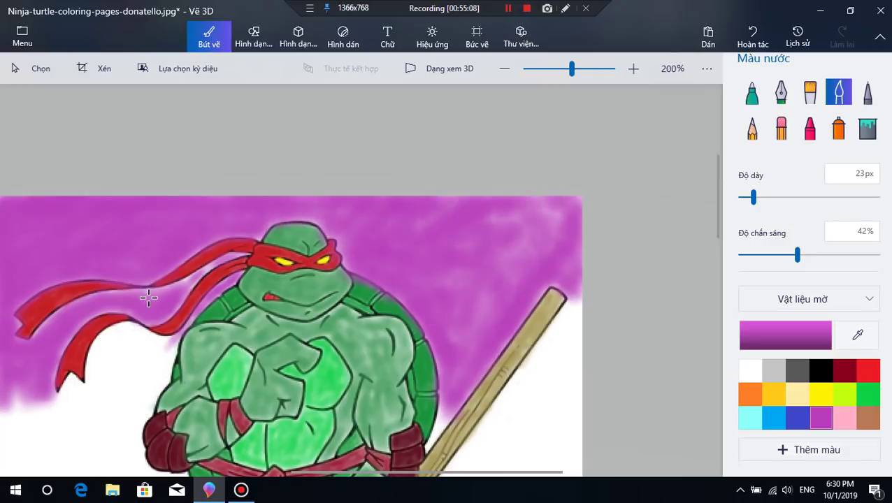
{"action": "mouse_move", "coordinate": [100, 422]}
{"action": "left_mouse_down"}
{"action": "mouse_move", "coordinate": [115, 379]}
{"action": "mouse_move", "coordinate": [110, 353]}
{"action": "mouse_move", "coordinate": [91, 371]}
{"action": "mouse_move", "coordinate": [126, 332]}
{"action": "mouse_move", "coordinate": [89, 358]}
{"action": "mouse_move", "coordinate": [47, 416]}
{"action": "mouse_move", "coordinate": [83, 411]}
{"action": "left_mouse_up"}
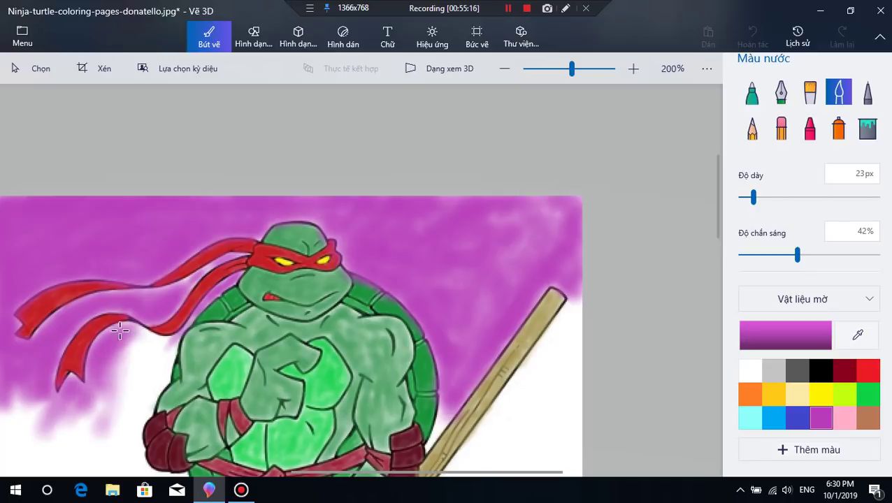
{"action": "mouse_move", "coordinate": [159, 343]}
{"action": "left_mouse_down"}
{"action": "mouse_move", "coordinate": [135, 331]}
{"action": "mouse_move", "coordinate": [167, 341]}
{"action": "mouse_move", "coordinate": [130, 338]}
{"action": "mouse_move", "coordinate": [131, 364]}
{"action": "mouse_move", "coordinate": [158, 362]}
{"action": "mouse_move", "coordinate": [168, 353]}
{"action": "mouse_move", "coordinate": [158, 386]}
{"action": "mouse_move", "coordinate": [170, 350]}
{"action": "mouse_move", "coordinate": [129, 432]}
{"action": "mouse_move", "coordinate": [126, 412]}
{"action": "mouse_move", "coordinate": [119, 418]}
{"action": "mouse_move", "coordinate": [156, 358]}
{"action": "mouse_move", "coordinate": [133, 399]}
{"action": "mouse_move", "coordinate": [140, 331]}
{"action": "mouse_move", "coordinate": [82, 432]}
{"action": "left_mouse_up"}
- Paint a purple border along the drawing's right edge, the staff's underside and the outer side of the adjacent leg
{"action": "scroll", "coordinate": [474, 385], "scroll_direction": "down", "scroll_amount": 5}
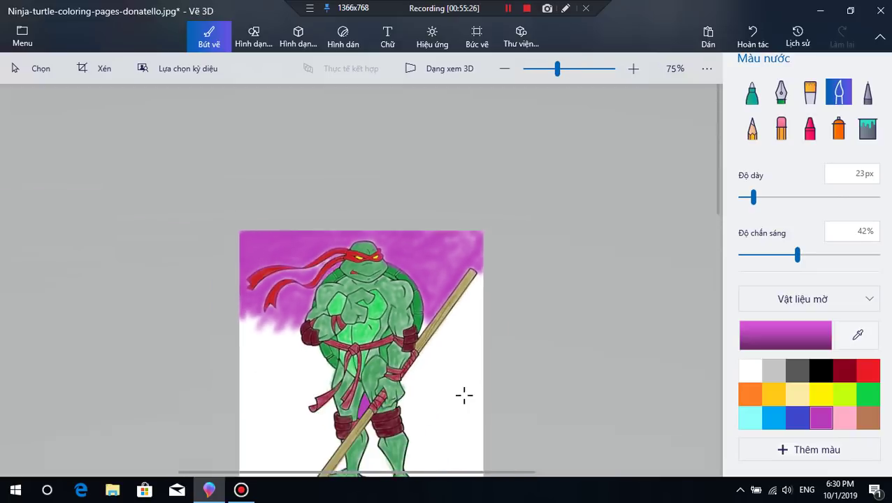
{"action": "scroll", "coordinate": [490, 295], "scroll_direction": "up", "scroll_amount": 2}
{"action": "mouse_move", "coordinate": [510, 259]}
{"action": "left_mouse_down"}
{"action": "mouse_move", "coordinate": [477, 315]}
{"action": "mouse_move", "coordinate": [502, 242]}
{"action": "mouse_move", "coordinate": [489, 278]}
{"action": "mouse_move", "coordinate": [499, 254]}
{"action": "mouse_move", "coordinate": [502, 334]}
{"action": "left_mouse_up"}
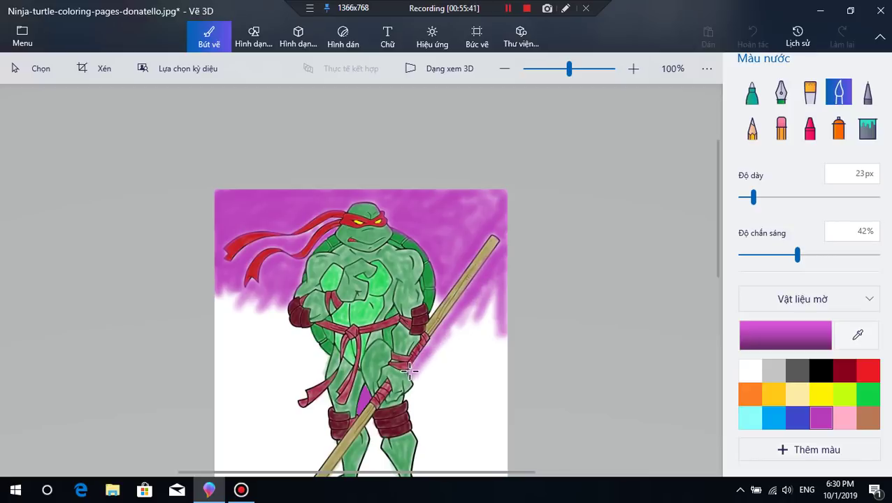
{"action": "left_click_drag", "start_coordinate": [440, 345], "coordinate": [431, 336]}
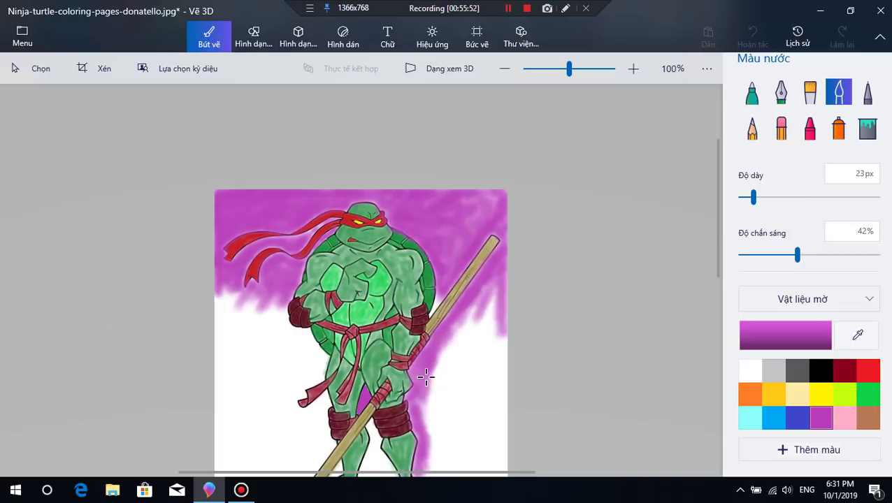
{"action": "mouse_move", "coordinate": [425, 378]}
{"action": "left_mouse_down"}
{"action": "mouse_move", "coordinate": [446, 360]}
{"action": "mouse_move", "coordinate": [451, 337]}
{"action": "left_mouse_up"}
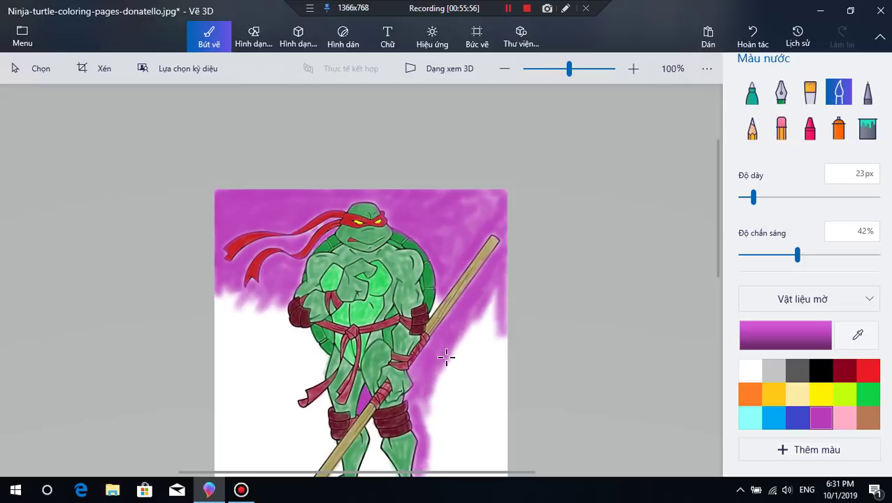
- Set the brush thickness to 47 px, fill the background beneath the staff purple and even out the upper-right corner
{"action": "left_click", "coordinate": [772, 199]}
{"action": "mouse_move", "coordinate": [488, 340]}
{"action": "left_mouse_down"}
{"action": "mouse_move", "coordinate": [500, 305]}
{"action": "mouse_move", "coordinate": [488, 307]}
{"action": "mouse_move", "coordinate": [491, 416]}
{"action": "mouse_move", "coordinate": [500, 307]}
{"action": "mouse_move", "coordinate": [495, 360]}
{"action": "mouse_move", "coordinate": [490, 306]}
{"action": "mouse_move", "coordinate": [502, 270]}
{"action": "mouse_move", "coordinate": [483, 304]}
{"action": "mouse_move", "coordinate": [470, 379]}
{"action": "mouse_move", "coordinate": [477, 334]}
{"action": "mouse_move", "coordinate": [493, 315]}
{"action": "mouse_move", "coordinate": [487, 299]}
{"action": "mouse_move", "coordinate": [497, 403]}
{"action": "mouse_move", "coordinate": [504, 335]}
{"action": "mouse_move", "coordinate": [504, 433]}
{"action": "mouse_move", "coordinate": [502, 341]}
{"action": "mouse_move", "coordinate": [479, 306]}
{"action": "mouse_move", "coordinate": [497, 287]}
{"action": "mouse_move", "coordinate": [434, 391]}
{"action": "mouse_move", "coordinate": [428, 418]}
{"action": "mouse_move", "coordinate": [425, 400]}
{"action": "mouse_move", "coordinate": [432, 477]}
{"action": "mouse_move", "coordinate": [444, 445]}
{"action": "mouse_move", "coordinate": [439, 400]}
{"action": "mouse_move", "coordinate": [456, 369]}
{"action": "mouse_move", "coordinate": [457, 459]}
{"action": "mouse_move", "coordinate": [451, 428]}
{"action": "mouse_move", "coordinate": [446, 462]}
{"action": "left_mouse_up"}
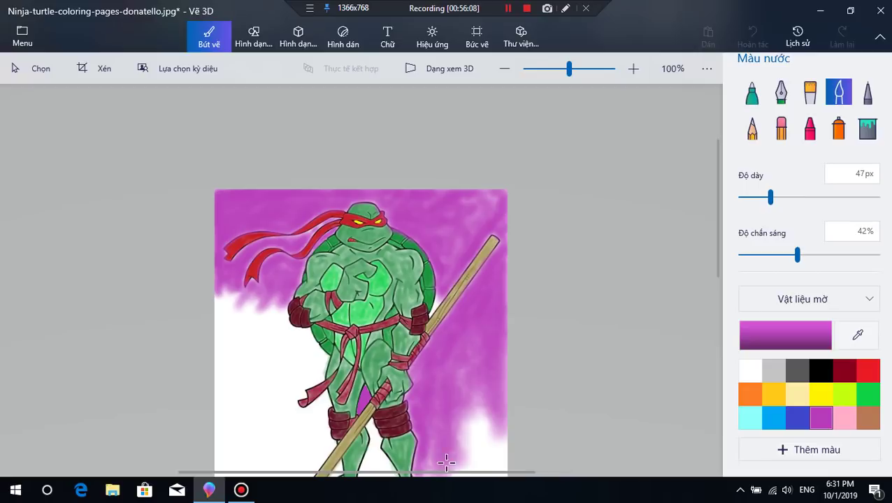
{"action": "mouse_move", "coordinate": [448, 429]}
{"action": "left_mouse_down"}
{"action": "mouse_move", "coordinate": [468, 451]}
{"action": "mouse_move", "coordinate": [475, 335]}
{"action": "mouse_move", "coordinate": [467, 451]}
{"action": "mouse_move", "coordinate": [484, 357]}
{"action": "mouse_move", "coordinate": [480, 388]}
{"action": "mouse_move", "coordinate": [491, 359]}
{"action": "mouse_move", "coordinate": [498, 467]}
{"action": "mouse_move", "coordinate": [488, 437]}
{"action": "mouse_move", "coordinate": [486, 455]}
{"action": "mouse_move", "coordinate": [474, 391]}
{"action": "left_mouse_up"}
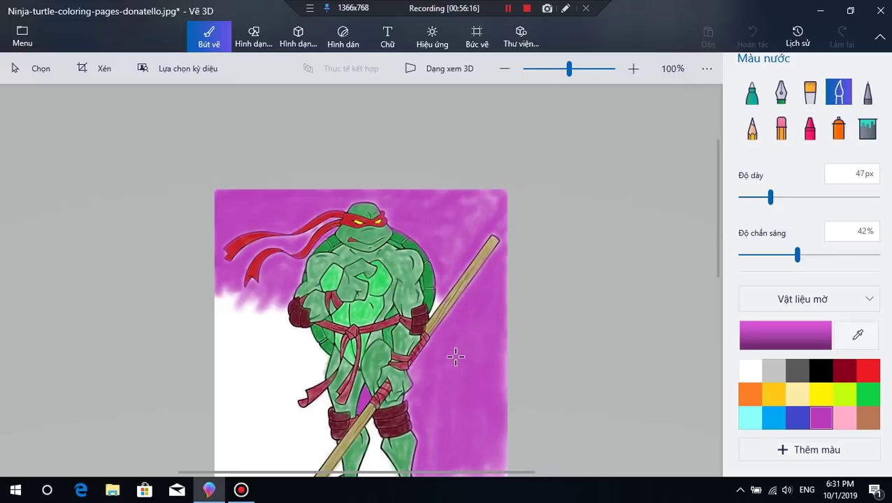
{"action": "left_click_drag", "start_coordinate": [480, 227], "coordinate": [491, 187]}
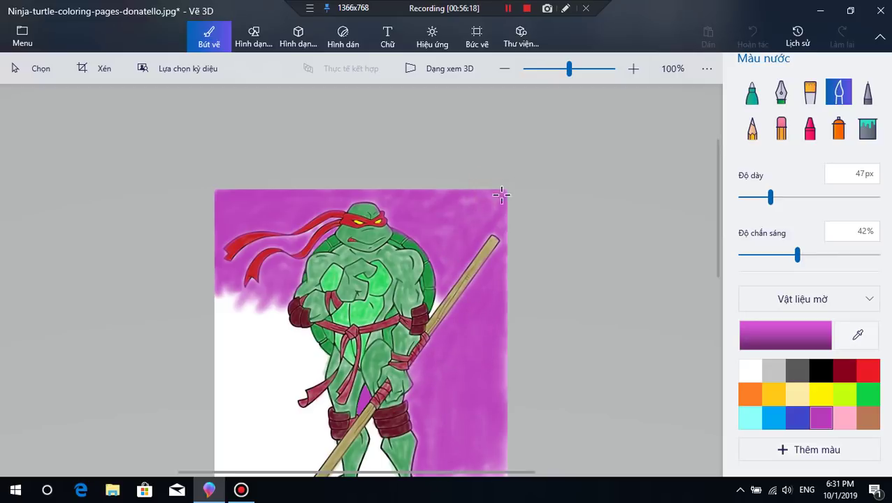
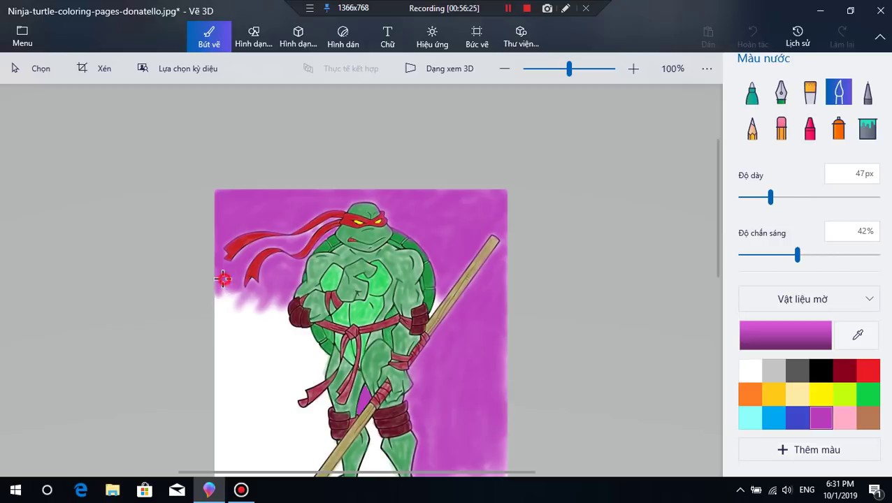
- Paint the background beside the bent arm purple, from below the mask tails down past the hanging belt ends
{"action": "mouse_move", "coordinate": [223, 279]}
{"action": "left_mouse_down"}
{"action": "mouse_move", "coordinate": [223, 391]}
{"action": "mouse_move", "coordinate": [222, 278]}
{"action": "mouse_move", "coordinate": [226, 357]}
{"action": "mouse_move", "coordinate": [238, 302]}
{"action": "left_mouse_up"}
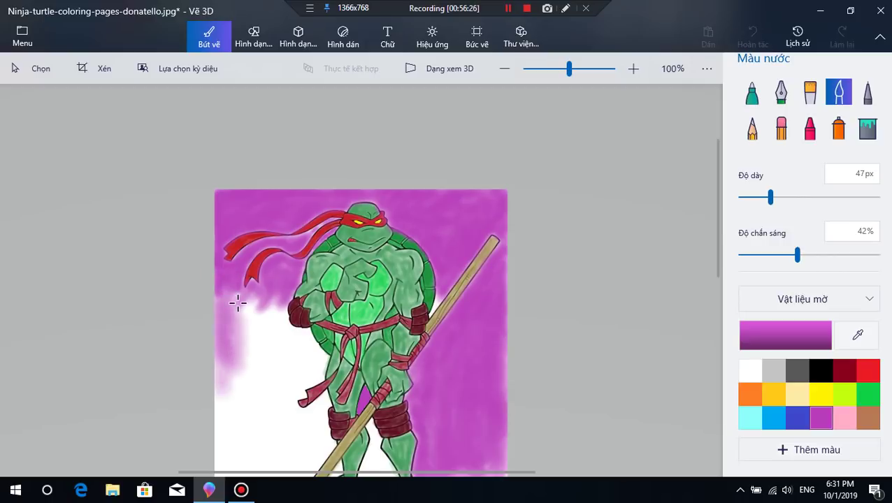
{"action": "mouse_move", "coordinate": [230, 338]}
{"action": "left_mouse_down"}
{"action": "mouse_move", "coordinate": [224, 292]}
{"action": "mouse_move", "coordinate": [265, 285]}
{"action": "left_mouse_up"}
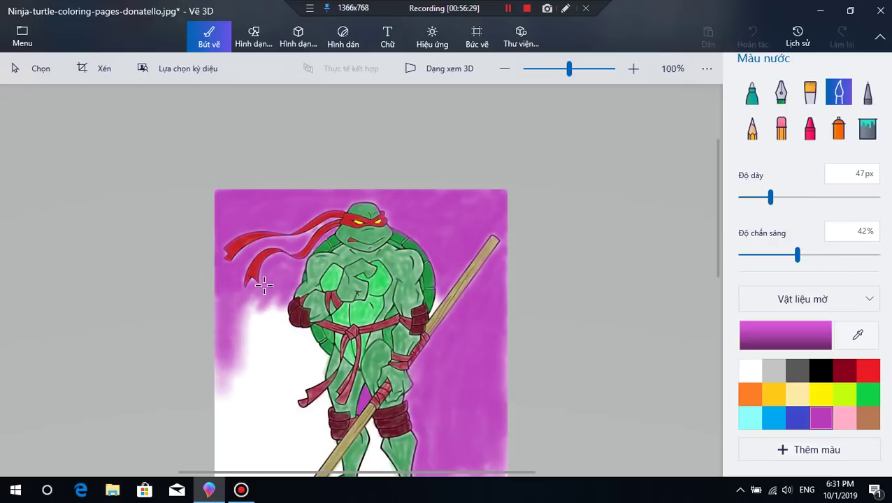
{"action": "mouse_move", "coordinate": [215, 351]}
{"action": "left_mouse_down"}
{"action": "mouse_move", "coordinate": [220, 329]}
{"action": "mouse_move", "coordinate": [277, 273]}
{"action": "mouse_move", "coordinate": [260, 321]}
{"action": "mouse_move", "coordinate": [291, 270]}
{"action": "mouse_move", "coordinate": [265, 328]}
{"action": "mouse_move", "coordinate": [290, 280]}
{"action": "mouse_move", "coordinate": [240, 349]}
{"action": "mouse_move", "coordinate": [264, 309]}
{"action": "mouse_move", "coordinate": [254, 311]}
{"action": "mouse_move", "coordinate": [253, 295]}
{"action": "mouse_move", "coordinate": [238, 310]}
{"action": "mouse_move", "coordinate": [271, 307]}
{"action": "mouse_move", "coordinate": [280, 334]}
{"action": "left_mouse_up"}
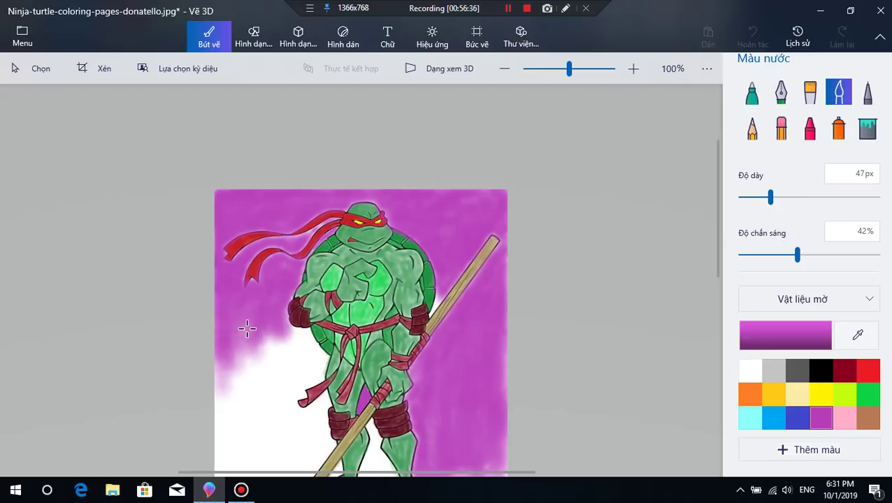
{"action": "mouse_move", "coordinate": [288, 343]}
{"action": "left_mouse_down"}
{"action": "mouse_move", "coordinate": [308, 332]}
{"action": "mouse_move", "coordinate": [320, 360]}
{"action": "mouse_move", "coordinate": [296, 384]}
{"action": "left_mouse_up"}
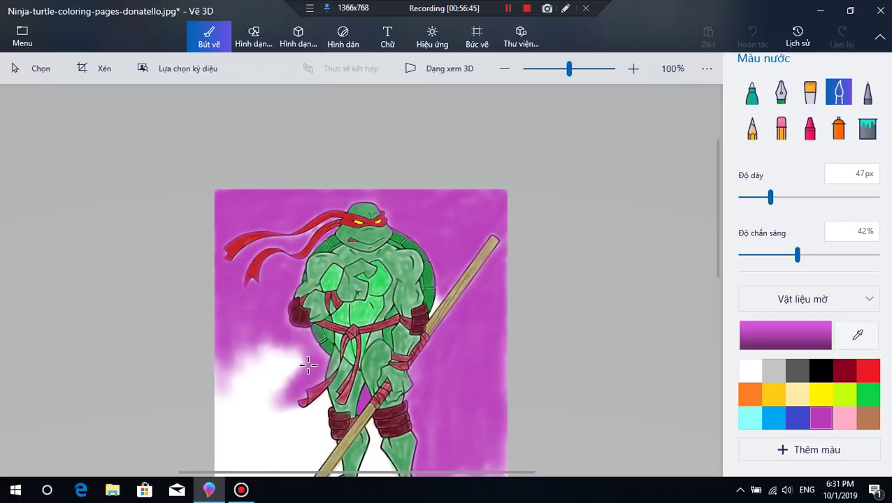
{"action": "mouse_move", "coordinate": [310, 344]}
{"action": "left_mouse_down"}
{"action": "mouse_move", "coordinate": [290, 381]}
{"action": "mouse_move", "coordinate": [265, 347]}
{"action": "mouse_move", "coordinate": [295, 348]}
{"action": "mouse_move", "coordinate": [277, 385]}
{"action": "mouse_move", "coordinate": [261, 341]}
{"action": "mouse_move", "coordinate": [251, 389]}
{"action": "left_mouse_up"}
{"action": "mouse_move", "coordinate": [248, 350]}
{"action": "left_mouse_down"}
{"action": "mouse_move", "coordinate": [242, 310]}
{"action": "mouse_move", "coordinate": [208, 401]}
{"action": "mouse_move", "coordinate": [220, 402]}
{"action": "mouse_move", "coordinate": [214, 432]}
{"action": "mouse_move", "coordinate": [222, 445]}
{"action": "mouse_move", "coordinate": [239, 359]}
{"action": "mouse_move", "coordinate": [230, 361]}
{"action": "mouse_move", "coordinate": [232, 395]}
{"action": "mouse_move", "coordinate": [247, 393]}
{"action": "mouse_move", "coordinate": [267, 346]}
{"action": "mouse_move", "coordinate": [289, 330]}
{"action": "mouse_move", "coordinate": [260, 383]}
{"action": "left_mouse_up"}
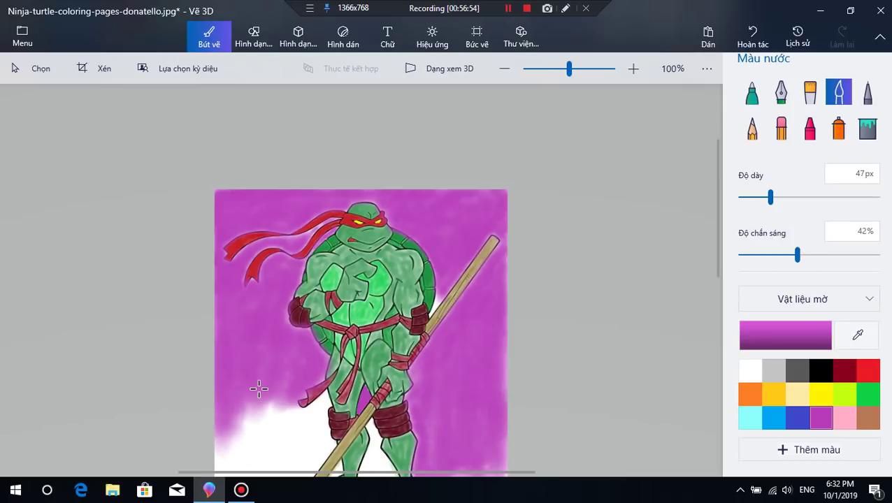
- Set the brush thickness to 23 px and paint the white gap between the shell and the staff purple
{"action": "scroll", "coordinate": [260, 381], "scroll_direction": "down", "scroll_amount": 5}
{"action": "scroll", "coordinate": [263, 383], "scroll_direction": "up", "scroll_amount": 6}
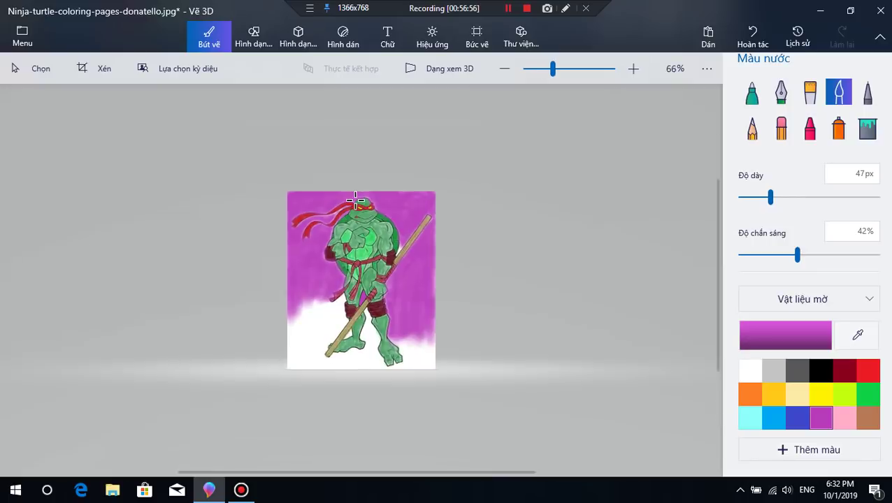
{"action": "left_click_drag", "start_coordinate": [770, 198], "coordinate": [753, 198]}
{"action": "scroll", "coordinate": [441, 237], "scroll_direction": "up", "scroll_amount": 3}
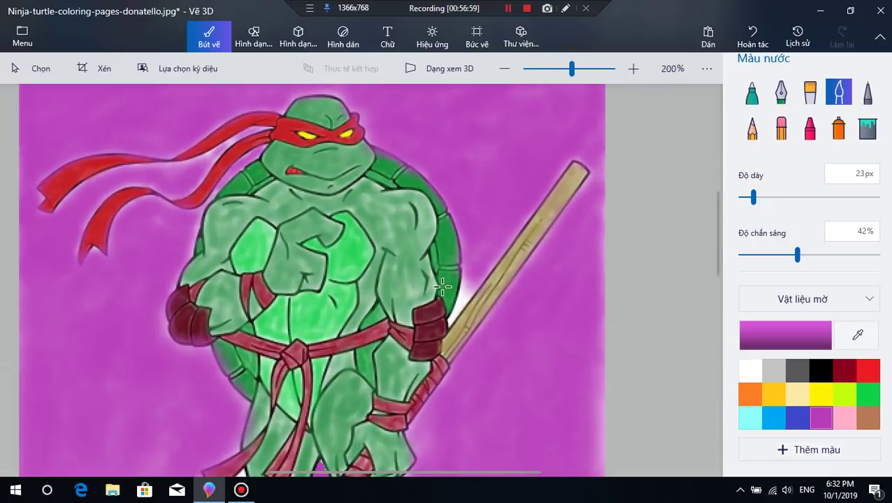
{"action": "left_click_drag", "start_coordinate": [478, 260], "coordinate": [451, 327]}
{"action": "left_click_drag", "start_coordinate": [518, 221], "coordinate": [517, 220]}
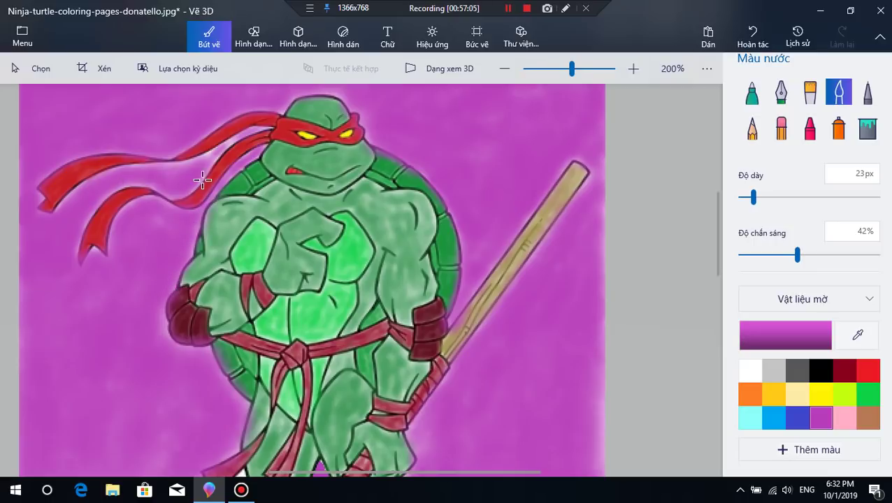
- Paint the remaining pale gaps around the mask tails, the shell edge, the bent arm and the hanging belt ends purple
{"action": "mouse_move", "coordinate": [202, 180]}
{"action": "left_mouse_down"}
{"action": "mouse_move", "coordinate": [208, 149]}
{"action": "mouse_move", "coordinate": [230, 140]}
{"action": "mouse_move", "coordinate": [205, 158]}
{"action": "mouse_move", "coordinate": [246, 131]}
{"action": "left_mouse_up"}
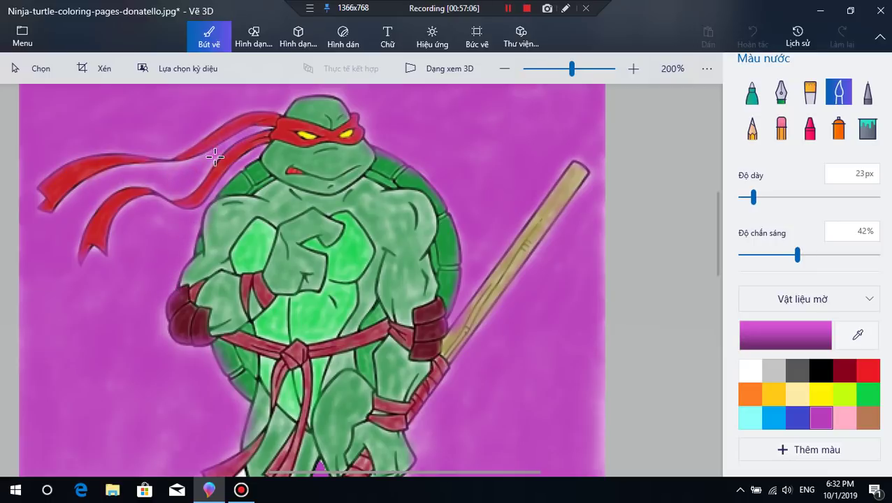
{"action": "mouse_move", "coordinate": [214, 158]}
{"action": "left_mouse_down"}
{"action": "mouse_move", "coordinate": [186, 188]}
{"action": "mouse_move", "coordinate": [117, 186]}
{"action": "mouse_move", "coordinate": [60, 204]}
{"action": "mouse_move", "coordinate": [77, 184]}
{"action": "mouse_move", "coordinate": [61, 204]}
{"action": "mouse_move", "coordinate": [126, 164]}
{"action": "mouse_move", "coordinate": [197, 159]}
{"action": "mouse_move", "coordinate": [113, 185]}
{"action": "mouse_move", "coordinate": [148, 186]}
{"action": "mouse_move", "coordinate": [115, 186]}
{"action": "mouse_move", "coordinate": [88, 211]}
{"action": "mouse_move", "coordinate": [71, 260]}
{"action": "mouse_move", "coordinate": [84, 222]}
{"action": "mouse_move", "coordinate": [80, 198]}
{"action": "mouse_move", "coordinate": [36, 199]}
{"action": "mouse_move", "coordinate": [282, 97]}
{"action": "mouse_move", "coordinate": [283, 116]}
{"action": "mouse_move", "coordinate": [295, 92]}
{"action": "mouse_move", "coordinate": [285, 110]}
{"action": "mouse_move", "coordinate": [316, 90]}
{"action": "mouse_move", "coordinate": [341, 91]}
{"action": "mouse_move", "coordinate": [371, 143]}
{"action": "left_mouse_up"}
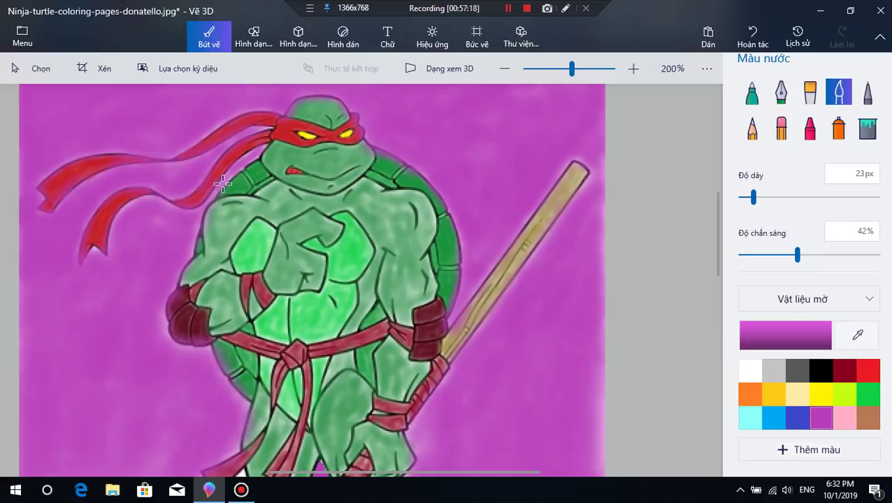
{"action": "mouse_move", "coordinate": [243, 162]}
{"action": "left_mouse_down"}
{"action": "mouse_move", "coordinate": [263, 148]}
{"action": "mouse_move", "coordinate": [226, 180]}
{"action": "left_mouse_up"}
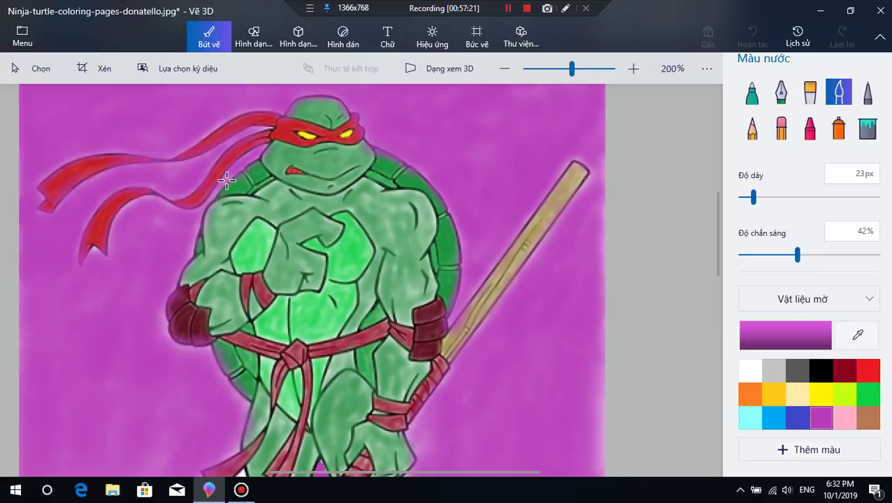
{"action": "left_click_drag", "start_coordinate": [150, 200], "coordinate": [126, 208]}
{"action": "left_click_drag", "start_coordinate": [92, 249], "coordinate": [240, 417]}
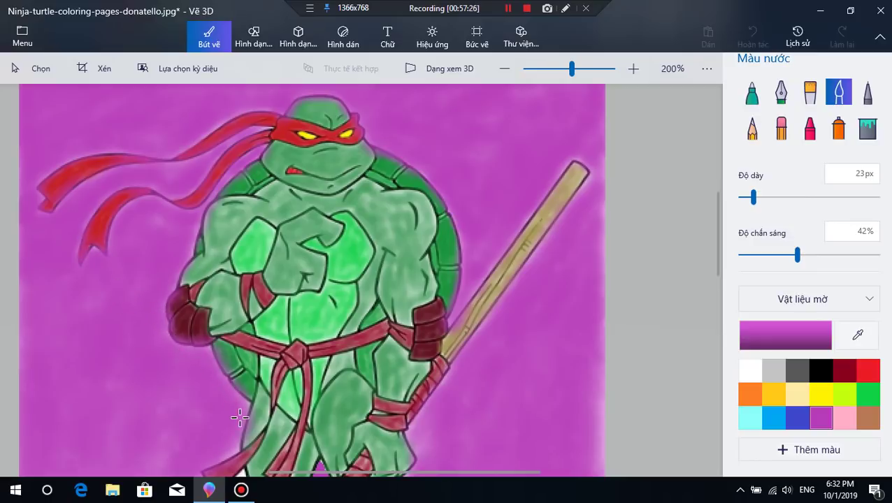
{"action": "left_click_drag", "start_coordinate": [234, 451], "coordinate": [160, 446]}
- Paint the background around the lower staff, between the legs and around the adjacent foot purple
{"action": "scroll", "coordinate": [183, 434], "scroll_direction": "down", "scroll_amount": 4}
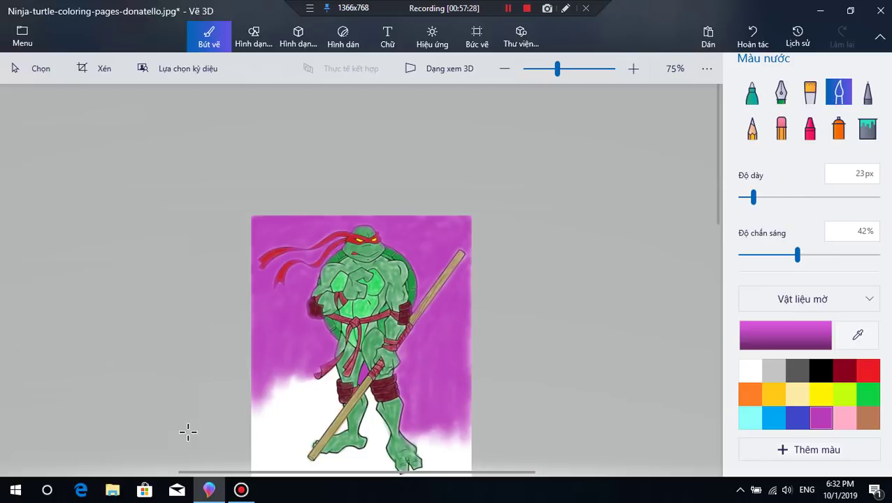
{"action": "scroll", "coordinate": [210, 427], "scroll_direction": "up", "scroll_amount": 1}
{"action": "scroll", "coordinate": [239, 417], "scroll_direction": "down", "scroll_amount": 2}
{"action": "scroll", "coordinate": [254, 406], "scroll_direction": "up", "scroll_amount": 3}
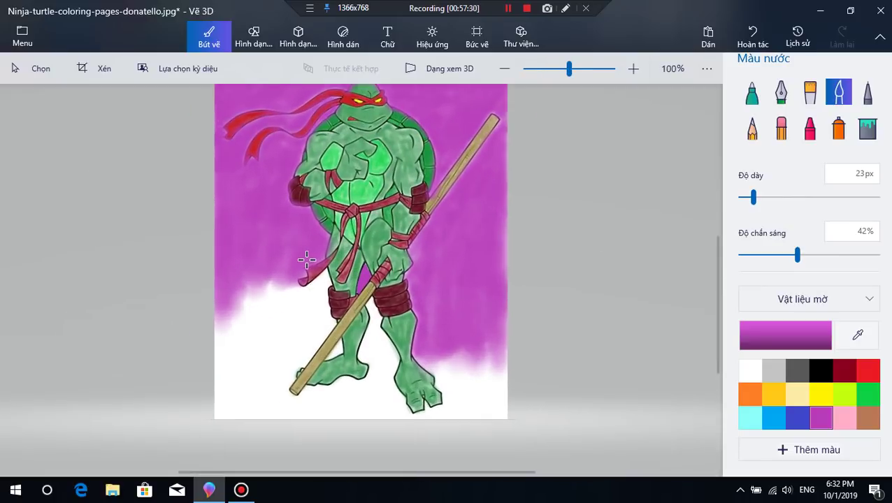
{"action": "left_click_drag", "start_coordinate": [721, 285], "coordinate": [718, 264]}
{"action": "mouse_move", "coordinate": [294, 329]}
{"action": "left_mouse_down"}
{"action": "mouse_move", "coordinate": [317, 315]}
{"action": "mouse_move", "coordinate": [296, 334]}
{"action": "mouse_move", "coordinate": [316, 316]}
{"action": "mouse_move", "coordinate": [325, 332]}
{"action": "mouse_move", "coordinate": [319, 310]}
{"action": "mouse_move", "coordinate": [317, 366]}
{"action": "mouse_move", "coordinate": [321, 309]}
{"action": "mouse_move", "coordinate": [319, 379]}
{"action": "mouse_move", "coordinate": [325, 371]}
{"action": "mouse_move", "coordinate": [315, 387]}
{"action": "mouse_move", "coordinate": [325, 374]}
{"action": "mouse_move", "coordinate": [311, 390]}
{"action": "mouse_move", "coordinate": [328, 372]}
{"action": "mouse_move", "coordinate": [314, 393]}
{"action": "mouse_move", "coordinate": [324, 354]}
{"action": "left_mouse_up"}
{"action": "mouse_move", "coordinate": [308, 399]}
{"action": "left_mouse_down"}
{"action": "mouse_move", "coordinate": [286, 425]}
{"action": "mouse_move", "coordinate": [311, 385]}
{"action": "mouse_move", "coordinate": [284, 430]}
{"action": "mouse_move", "coordinate": [334, 409]}
{"action": "mouse_move", "coordinate": [326, 418]}
{"action": "mouse_move", "coordinate": [335, 403]}
{"action": "mouse_move", "coordinate": [323, 420]}
{"action": "mouse_move", "coordinate": [339, 396]}
{"action": "mouse_move", "coordinate": [338, 409]}
{"action": "mouse_move", "coordinate": [338, 396]}
{"action": "mouse_move", "coordinate": [331, 413]}
{"action": "mouse_move", "coordinate": [308, 416]}
{"action": "mouse_move", "coordinate": [305, 399]}
{"action": "mouse_move", "coordinate": [276, 438]}
{"action": "mouse_move", "coordinate": [314, 376]}
{"action": "mouse_move", "coordinate": [285, 417]}
{"action": "mouse_move", "coordinate": [307, 353]}
{"action": "mouse_move", "coordinate": [309, 377]}
{"action": "mouse_move", "coordinate": [304, 336]}
{"action": "mouse_move", "coordinate": [299, 347]}
{"action": "mouse_move", "coordinate": [311, 320]}
{"action": "mouse_move", "coordinate": [296, 358]}
{"action": "mouse_move", "coordinate": [296, 386]}
{"action": "mouse_move", "coordinate": [305, 355]}
{"action": "mouse_move", "coordinate": [290, 367]}
{"action": "mouse_move", "coordinate": [280, 400]}
{"action": "mouse_move", "coordinate": [283, 368]}
{"action": "left_mouse_up"}
{"action": "mouse_move", "coordinate": [370, 404]}
{"action": "left_mouse_down"}
{"action": "mouse_move", "coordinate": [376, 344]}
{"action": "mouse_move", "coordinate": [383, 377]}
{"action": "mouse_move", "coordinate": [377, 348]}
{"action": "mouse_move", "coordinate": [370, 419]}
{"action": "mouse_move", "coordinate": [374, 401]}
{"action": "mouse_move", "coordinate": [360, 420]}
{"action": "mouse_move", "coordinate": [381, 399]}
{"action": "mouse_move", "coordinate": [395, 418]}
{"action": "mouse_move", "coordinate": [382, 371]}
{"action": "mouse_move", "coordinate": [409, 421]}
{"action": "mouse_move", "coordinate": [379, 385]}
{"action": "mouse_move", "coordinate": [389, 440]}
{"action": "mouse_move", "coordinate": [401, 430]}
{"action": "mouse_move", "coordinate": [397, 443]}
{"action": "mouse_move", "coordinate": [404, 423]}
{"action": "mouse_move", "coordinate": [403, 437]}
{"action": "mouse_move", "coordinate": [393, 405]}
{"action": "mouse_move", "coordinate": [383, 413]}
{"action": "mouse_move", "coordinate": [382, 444]}
{"action": "mouse_move", "coordinate": [386, 389]}
{"action": "mouse_move", "coordinate": [390, 404]}
{"action": "mouse_move", "coordinate": [396, 400]}
{"action": "mouse_move", "coordinate": [394, 450]}
{"action": "mouse_move", "coordinate": [416, 481]}
{"action": "mouse_move", "coordinate": [381, 429]}
{"action": "mouse_move", "coordinate": [376, 452]}
{"action": "mouse_move", "coordinate": [374, 424]}
{"action": "mouse_move", "coordinate": [380, 436]}
{"action": "mouse_move", "coordinate": [370, 455]}
{"action": "mouse_move", "coordinate": [368, 443]}
{"action": "mouse_move", "coordinate": [355, 457]}
{"action": "mouse_move", "coordinate": [339, 449]}
{"action": "mouse_move", "coordinate": [365, 449]}
{"action": "mouse_move", "coordinate": [334, 457]}
{"action": "mouse_move", "coordinate": [347, 446]}
{"action": "mouse_move", "coordinate": [286, 468]}
{"action": "mouse_move", "coordinate": [320, 453]}
{"action": "mouse_move", "coordinate": [308, 464]}
{"action": "mouse_move", "coordinate": [342, 467]}
{"action": "mouse_move", "coordinate": [323, 462]}
{"action": "mouse_move", "coordinate": [378, 449]}
{"action": "mouse_move", "coordinate": [358, 450]}
{"action": "mouse_move", "coordinate": [357, 463]}
{"action": "mouse_move", "coordinate": [374, 469]}
{"action": "mouse_move", "coordinate": [302, 467]}
{"action": "mouse_move", "coordinate": [396, 448]}
{"action": "mouse_move", "coordinate": [376, 478]}
{"action": "left_mouse_up"}
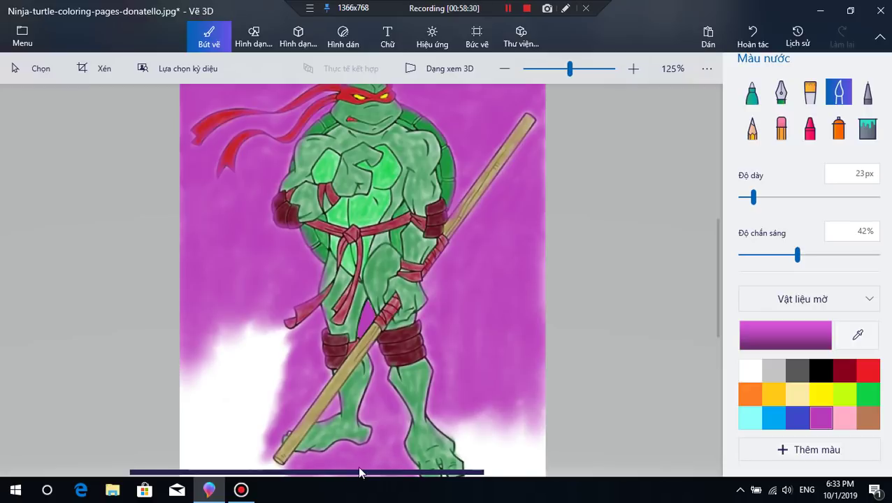
{"action": "mouse_move", "coordinate": [249, 451]}
{"action": "left_mouse_down"}
{"action": "mouse_move", "coordinate": [271, 474]}
{"action": "mouse_move", "coordinate": [268, 453]}
{"action": "mouse_move", "coordinate": [281, 469]}
{"action": "mouse_move", "coordinate": [268, 462]}
{"action": "mouse_move", "coordinate": [291, 467]}
{"action": "mouse_move", "coordinate": [263, 461]}
{"action": "mouse_move", "coordinate": [275, 437]}
{"action": "mouse_move", "coordinate": [263, 470]}
{"action": "mouse_move", "coordinate": [289, 466]}
{"action": "mouse_move", "coordinate": [264, 445]}
{"action": "mouse_move", "coordinate": [305, 399]}
{"action": "left_mouse_up"}
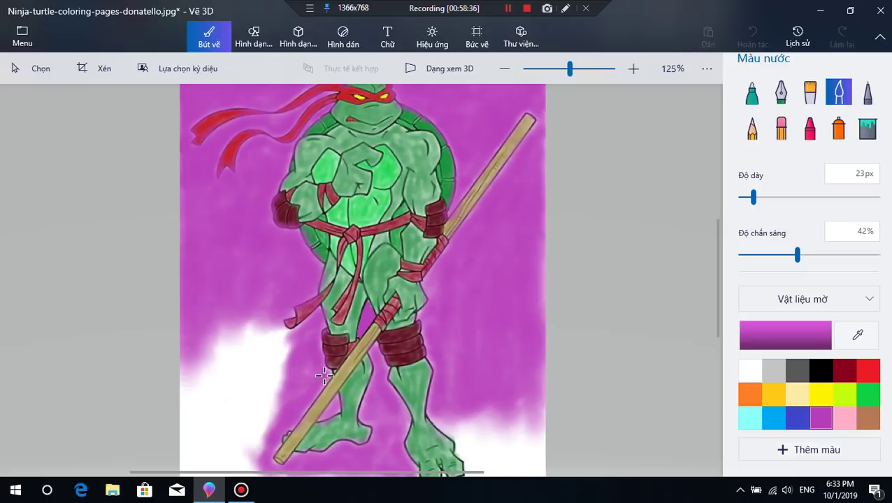
{"action": "mouse_move", "coordinate": [278, 438]}
{"action": "left_mouse_down"}
{"action": "mouse_move", "coordinate": [253, 475]}
{"action": "mouse_move", "coordinate": [275, 472]}
{"action": "left_mouse_up"}
- Paint the strip beneath both feet purple along the drawing's bottom edge and up its lower-left edge
{"action": "scroll", "coordinate": [279, 465], "scroll_direction": "down", "scroll_amount": 4}
{"action": "scroll", "coordinate": [308, 448], "scroll_direction": "up", "scroll_amount": 3}
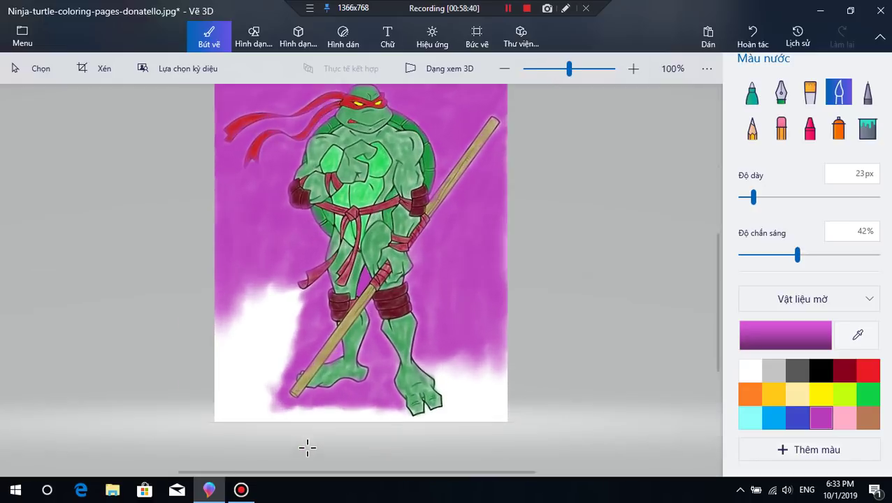
{"action": "scroll", "coordinate": [308, 448], "scroll_direction": "up", "scroll_amount": 2}
{"action": "scroll", "coordinate": [359, 392], "scroll_direction": "down", "scroll_amount": 2}
{"action": "mouse_move", "coordinate": [338, 401]}
{"action": "left_mouse_down"}
{"action": "mouse_move", "coordinate": [267, 407]}
{"action": "mouse_move", "coordinate": [357, 394]}
{"action": "mouse_move", "coordinate": [330, 409]}
{"action": "mouse_move", "coordinate": [303, 410]}
{"action": "mouse_move", "coordinate": [377, 393]}
{"action": "mouse_move", "coordinate": [365, 404]}
{"action": "mouse_move", "coordinate": [402, 409]}
{"action": "left_mouse_up"}
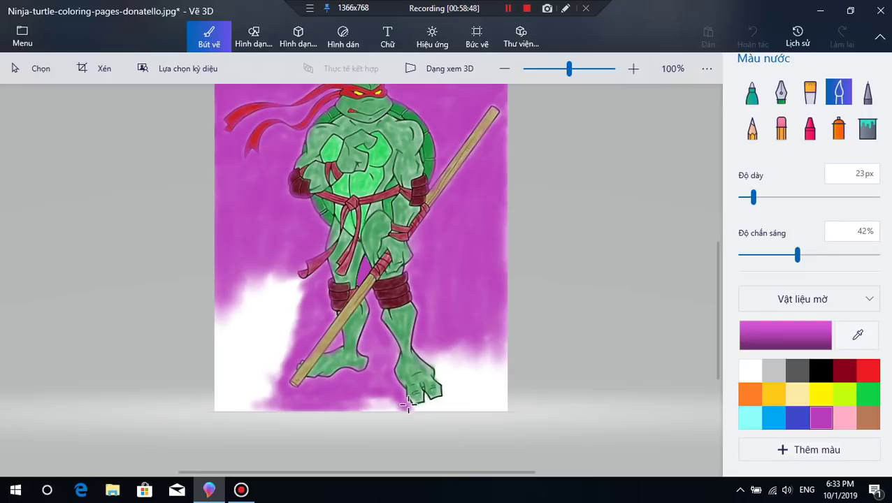
{"action": "mouse_move", "coordinate": [416, 411]}
{"action": "left_mouse_down"}
{"action": "mouse_move", "coordinate": [384, 398]}
{"action": "mouse_move", "coordinate": [333, 399]}
{"action": "mouse_move", "coordinate": [390, 389]}
{"action": "left_mouse_up"}
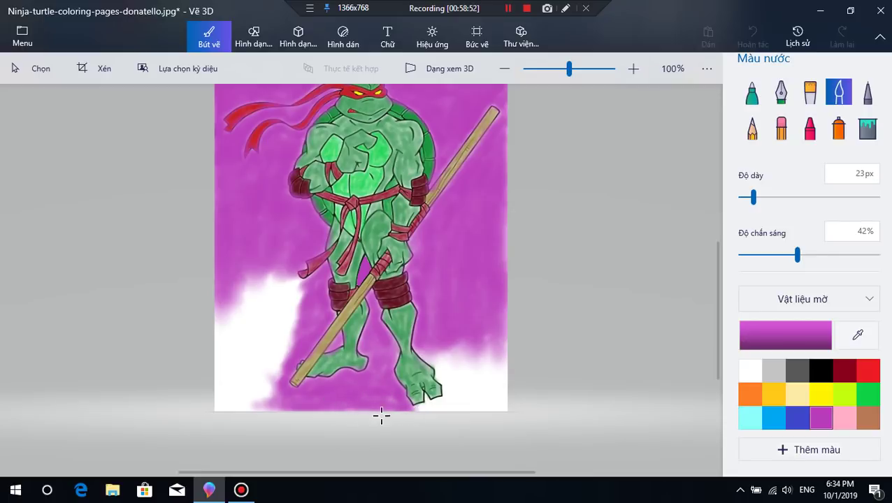
{"action": "mouse_move", "coordinate": [392, 345]}
{"action": "left_mouse_down"}
{"action": "mouse_move", "coordinate": [375, 357]}
{"action": "mouse_move", "coordinate": [368, 408]}
{"action": "mouse_move", "coordinate": [424, 413]}
{"action": "mouse_move", "coordinate": [454, 392]}
{"action": "mouse_move", "coordinate": [442, 374]}
{"action": "mouse_move", "coordinate": [449, 399]}
{"action": "mouse_move", "coordinate": [440, 361]}
{"action": "mouse_move", "coordinate": [451, 386]}
{"action": "mouse_move", "coordinate": [418, 346]}
{"action": "mouse_move", "coordinate": [448, 371]}
{"action": "mouse_move", "coordinate": [444, 392]}
{"action": "mouse_move", "coordinate": [482, 404]}
{"action": "mouse_move", "coordinate": [437, 412]}
{"action": "mouse_move", "coordinate": [209, 410]}
{"action": "mouse_move", "coordinate": [272, 372]}
{"action": "mouse_move", "coordinate": [250, 403]}
{"action": "mouse_move", "coordinate": [225, 376]}
{"action": "mouse_move", "coordinate": [220, 412]}
{"action": "mouse_move", "coordinate": [219, 271]}
{"action": "mouse_move", "coordinate": [214, 433]}
{"action": "left_mouse_up"}
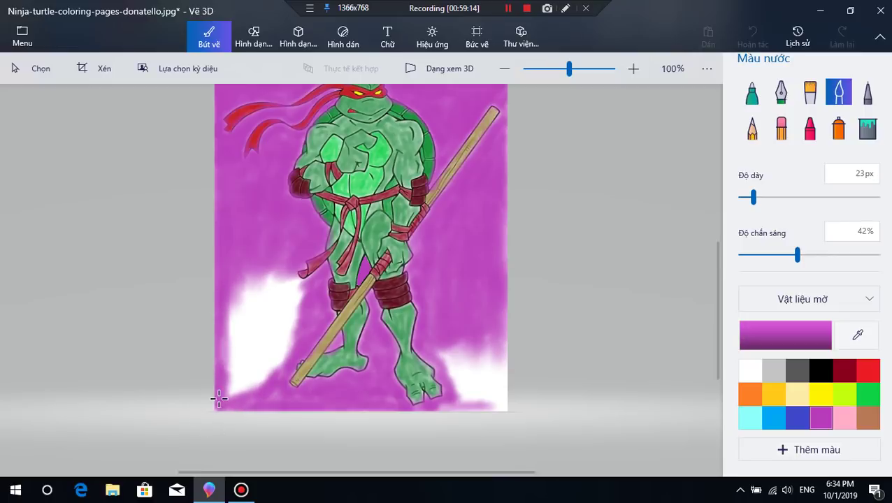
- Fill the drawing's bottom corners with purple and extend the border up the right edge and around the front foot
{"action": "left_click_drag", "start_coordinate": [219, 399], "coordinate": [252, 405]}
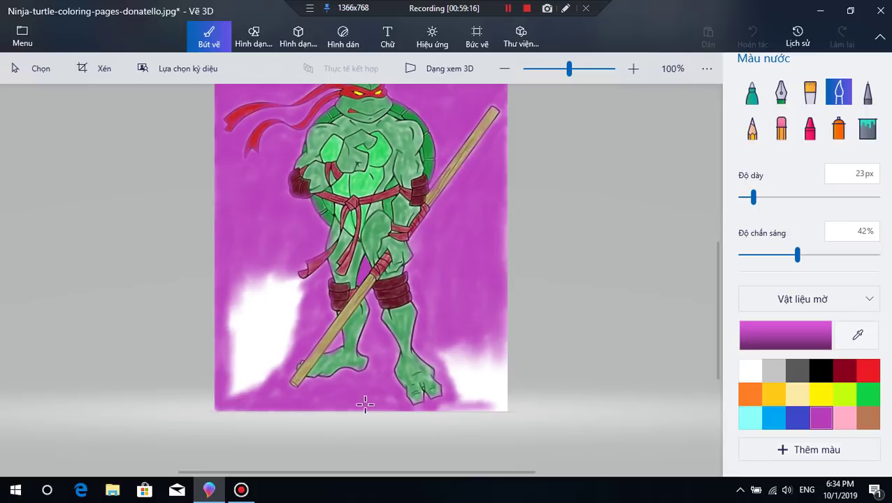
{"action": "left_click_drag", "start_coordinate": [365, 404], "coordinate": [366, 399]}
{"action": "mouse_move", "coordinate": [456, 405]}
{"action": "left_mouse_down"}
{"action": "mouse_move", "coordinate": [487, 411]}
{"action": "mouse_move", "coordinate": [416, 412]}
{"action": "mouse_move", "coordinate": [390, 400]}
{"action": "left_mouse_up"}
{"action": "mouse_move", "coordinate": [489, 401]}
{"action": "left_mouse_down"}
{"action": "mouse_move", "coordinate": [492, 173]}
{"action": "mouse_move", "coordinate": [494, 331]}
{"action": "mouse_move", "coordinate": [511, 237]}
{"action": "mouse_move", "coordinate": [504, 182]}
{"action": "mouse_move", "coordinate": [493, 188]}
{"action": "mouse_move", "coordinate": [501, 157]}
{"action": "mouse_move", "coordinate": [489, 134]}
{"action": "left_mouse_up"}
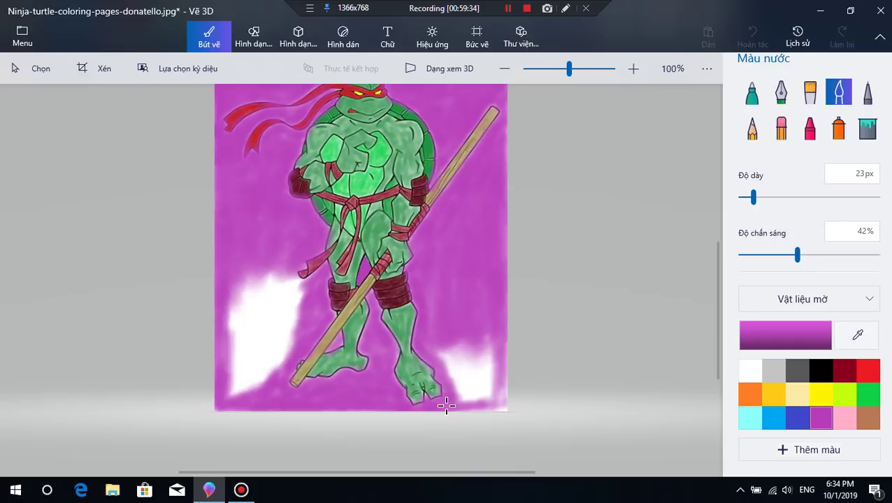
{"action": "left_click_drag", "start_coordinate": [426, 397], "coordinate": [430, 318]}
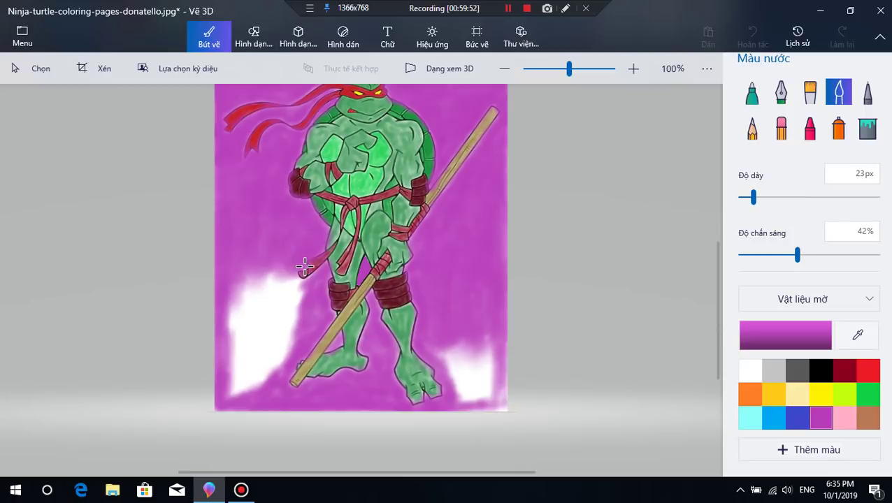
- Fill the large white patch between the hanging belt end, the lower staff and the drawing's left edge with purple
{"action": "left_click_drag", "start_coordinate": [304, 266], "coordinate": [321, 288]}
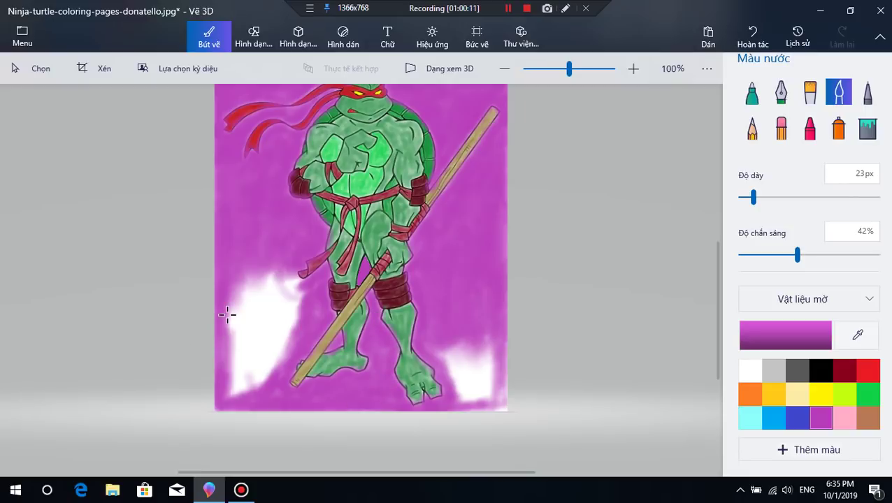
{"action": "mouse_move", "coordinate": [284, 282]}
{"action": "left_mouse_down"}
{"action": "mouse_move", "coordinate": [265, 271]}
{"action": "mouse_move", "coordinate": [289, 269]}
{"action": "mouse_move", "coordinate": [296, 278]}
{"action": "mouse_move", "coordinate": [292, 240]}
{"action": "mouse_move", "coordinate": [278, 217]}
{"action": "mouse_move", "coordinate": [241, 372]}
{"action": "mouse_move", "coordinate": [241, 270]}
{"action": "mouse_move", "coordinate": [226, 272]}
{"action": "mouse_move", "coordinate": [239, 384]}
{"action": "mouse_move", "coordinate": [229, 273]}
{"action": "mouse_move", "coordinate": [222, 323]}
{"action": "mouse_move", "coordinate": [248, 296]}
{"action": "mouse_move", "coordinate": [255, 307]}
{"action": "mouse_move", "coordinate": [235, 313]}
{"action": "mouse_move", "coordinate": [228, 409]}
{"action": "mouse_move", "coordinate": [238, 328]}
{"action": "mouse_move", "coordinate": [238, 384]}
{"action": "mouse_move", "coordinate": [230, 385]}
{"action": "mouse_move", "coordinate": [274, 329]}
{"action": "mouse_move", "coordinate": [249, 389]}
{"action": "mouse_move", "coordinate": [268, 386]}
{"action": "mouse_move", "coordinate": [253, 380]}
{"action": "mouse_move", "coordinate": [270, 346]}
{"action": "mouse_move", "coordinate": [249, 377]}
{"action": "mouse_move", "coordinate": [271, 371]}
{"action": "mouse_move", "coordinate": [246, 392]}
{"action": "mouse_move", "coordinate": [255, 391]}
{"action": "mouse_move", "coordinate": [253, 400]}
{"action": "mouse_move", "coordinate": [266, 368]}
{"action": "mouse_move", "coordinate": [220, 414]}
{"action": "mouse_move", "coordinate": [267, 321]}
{"action": "mouse_move", "coordinate": [222, 389]}
{"action": "mouse_move", "coordinate": [215, 355]}
{"action": "left_mouse_up"}
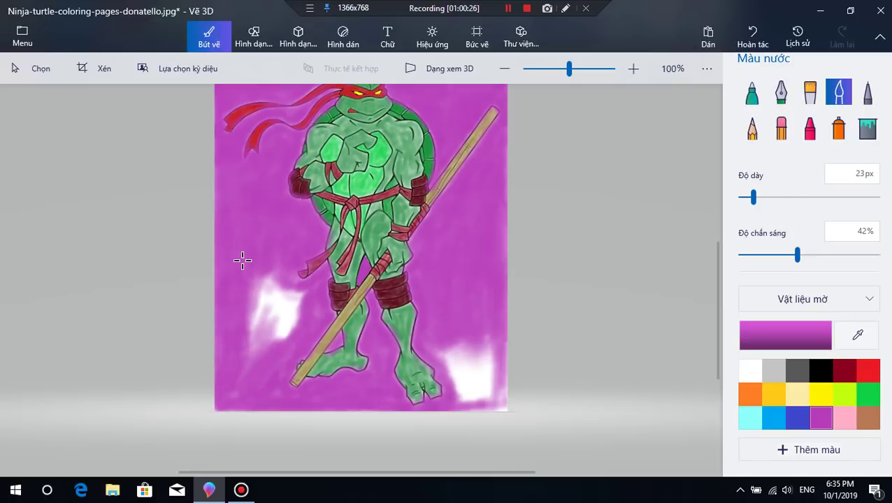
{"action": "mouse_move", "coordinate": [241, 282]}
{"action": "left_mouse_down"}
{"action": "mouse_move", "coordinate": [213, 323]}
{"action": "mouse_move", "coordinate": [239, 329]}
{"action": "mouse_move", "coordinate": [267, 291]}
{"action": "mouse_move", "coordinate": [264, 255]}
{"action": "mouse_move", "coordinate": [245, 327]}
{"action": "mouse_move", "coordinate": [279, 273]}
{"action": "mouse_move", "coordinate": [273, 254]}
{"action": "mouse_move", "coordinate": [265, 295]}
{"action": "mouse_move", "coordinate": [273, 359]}
{"action": "mouse_move", "coordinate": [274, 279]}
{"action": "mouse_move", "coordinate": [284, 342]}
{"action": "mouse_move", "coordinate": [299, 297]}
{"action": "mouse_move", "coordinate": [281, 341]}
{"action": "mouse_move", "coordinate": [290, 332]}
{"action": "mouse_move", "coordinate": [268, 284]}
{"action": "mouse_move", "coordinate": [245, 358]}
{"action": "mouse_move", "coordinate": [268, 286]}
{"action": "mouse_move", "coordinate": [256, 320]}
{"action": "left_mouse_up"}
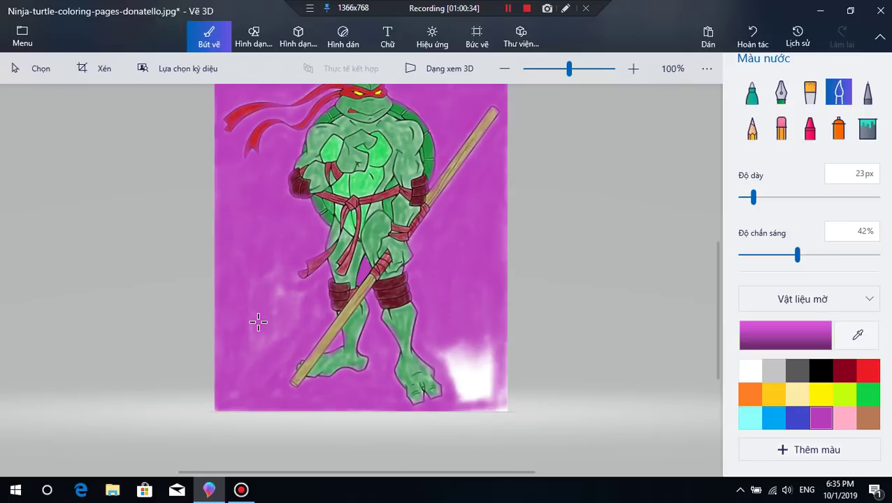
- Set the brush to 50% opacity and 27 px thickness, even out the lower-left background and fill the white lower-right patch purple
{"action": "left_click_drag", "start_coordinate": [797, 255], "coordinate": [809, 255]}
{"action": "mouse_move", "coordinate": [227, 312]}
{"action": "left_mouse_down"}
{"action": "mouse_move", "coordinate": [259, 255]}
{"action": "mouse_move", "coordinate": [254, 283]}
{"action": "mouse_move", "coordinate": [275, 334]}
{"action": "left_mouse_up"}
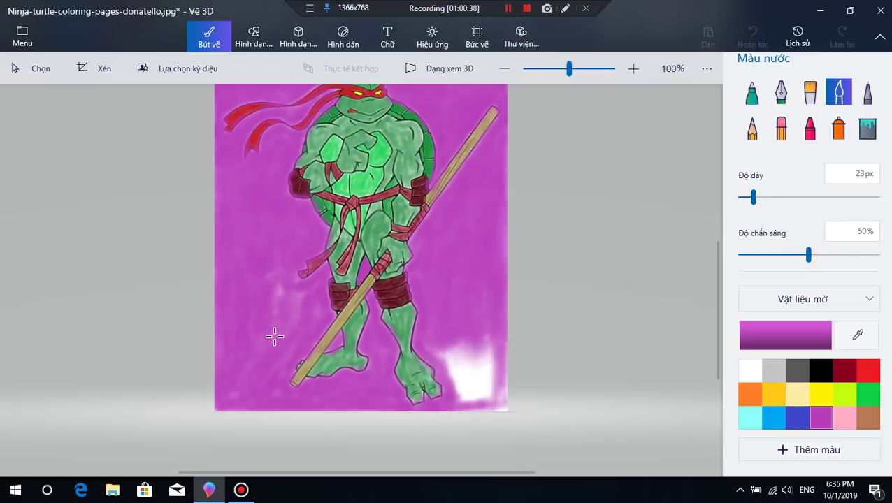
{"action": "left_click_drag", "start_coordinate": [753, 198], "coordinate": [756, 198]}
{"action": "mouse_move", "coordinate": [278, 329]}
{"action": "left_mouse_down"}
{"action": "mouse_move", "coordinate": [267, 293]}
{"action": "mouse_move", "coordinate": [264, 318]}
{"action": "mouse_move", "coordinate": [276, 321]}
{"action": "mouse_move", "coordinate": [277, 282]}
{"action": "mouse_move", "coordinate": [299, 290]}
{"action": "mouse_move", "coordinate": [262, 310]}
{"action": "mouse_move", "coordinate": [284, 308]}
{"action": "mouse_move", "coordinate": [298, 289]}
{"action": "mouse_move", "coordinate": [286, 342]}
{"action": "mouse_move", "coordinate": [302, 313]}
{"action": "mouse_move", "coordinate": [290, 299]}
{"action": "mouse_move", "coordinate": [246, 375]}
{"action": "mouse_move", "coordinate": [306, 271]}
{"action": "mouse_move", "coordinate": [247, 389]}
{"action": "mouse_move", "coordinate": [319, 297]}
{"action": "mouse_move", "coordinate": [302, 309]}
{"action": "mouse_move", "coordinate": [267, 301]}
{"action": "left_mouse_up"}
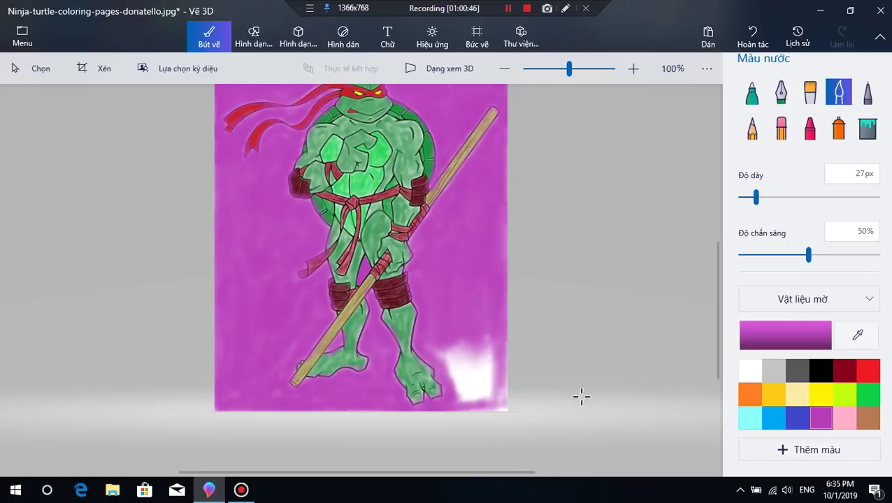
{"action": "mouse_move", "coordinate": [470, 345]}
{"action": "left_mouse_down"}
{"action": "mouse_move", "coordinate": [449, 354]}
{"action": "mouse_move", "coordinate": [446, 371]}
{"action": "mouse_move", "coordinate": [462, 388]}
{"action": "mouse_move", "coordinate": [462, 342]}
{"action": "mouse_move", "coordinate": [448, 358]}
{"action": "mouse_move", "coordinate": [460, 318]}
{"action": "mouse_move", "coordinate": [467, 421]}
{"action": "mouse_move", "coordinate": [484, 378]}
{"action": "mouse_move", "coordinate": [484, 409]}
{"action": "mouse_move", "coordinate": [502, 364]}
{"action": "mouse_move", "coordinate": [496, 412]}
{"action": "mouse_move", "coordinate": [484, 355]}
{"action": "mouse_move", "coordinate": [460, 397]}
{"action": "mouse_move", "coordinate": [451, 368]}
{"action": "mouse_move", "coordinate": [474, 386]}
{"action": "mouse_move", "coordinate": [492, 368]}
{"action": "left_mouse_up"}
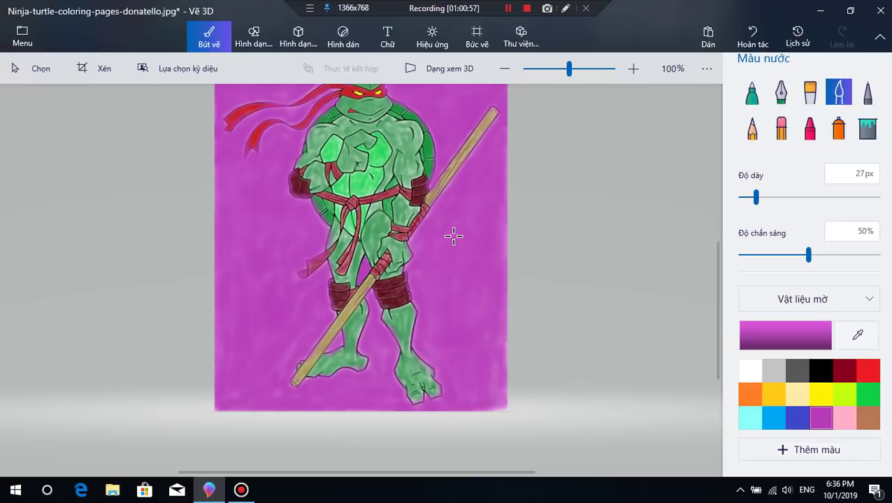
{"action": "scroll", "coordinate": [454, 237], "scroll_direction": "down", "scroll_amount": 2}
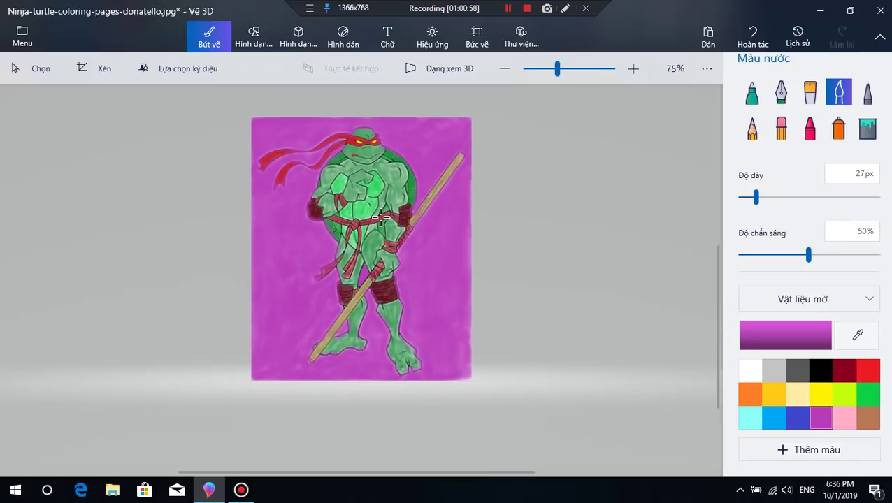
{"action": "scroll", "coordinate": [494, 245], "scroll_direction": "up", "scroll_amount": 2}
- Change the brush colour to the darker purple a42ca6 and set the thickness to 57 px
{"action": "left_click", "coordinate": [823, 417]}
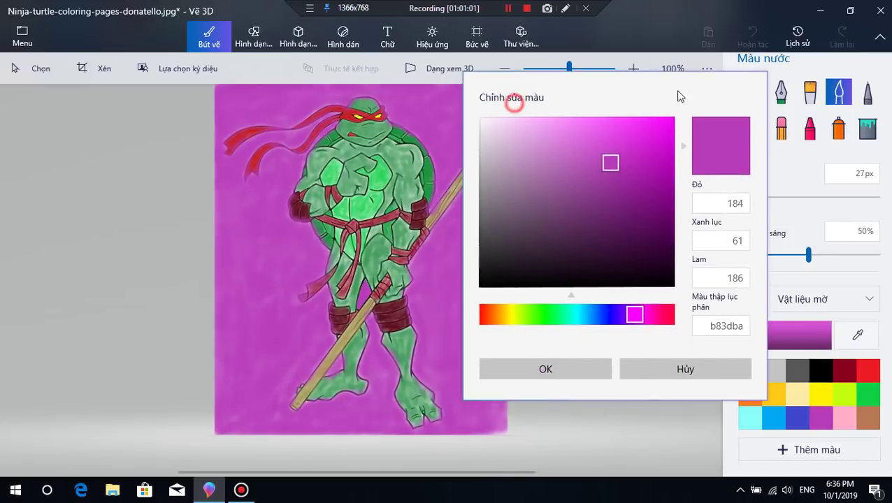
{"action": "left_click_drag", "start_coordinate": [619, 175], "coordinate": [622, 175]}
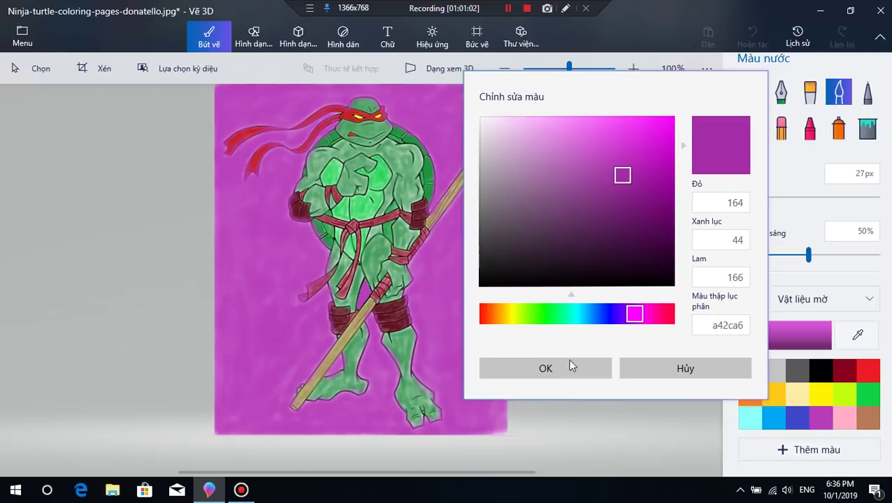
{"action": "left_click", "coordinate": [570, 375]}
{"action": "left_click", "coordinate": [537, 365]}
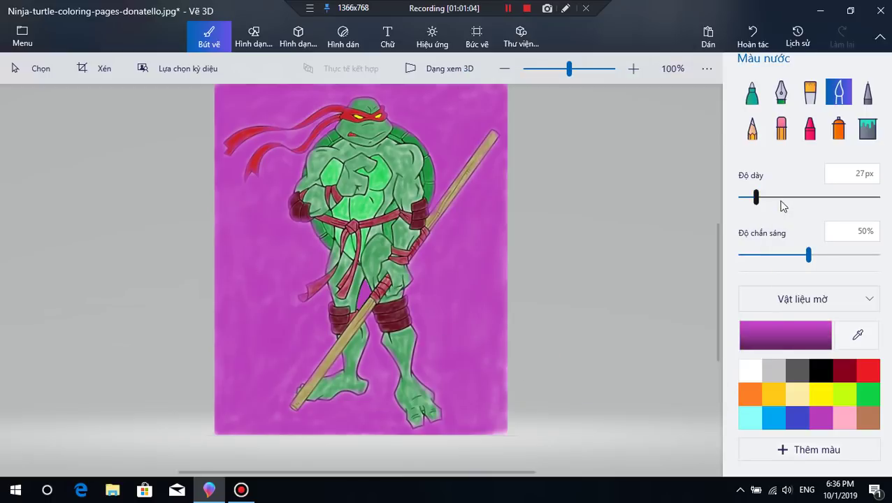
{"action": "left_click", "coordinate": [776, 199]}
- Shade the background around the turtle's whole outline with the darker purple, including beside the arm, legs, staff and head
{"action": "left_click", "coordinate": [294, 236]}
{"action": "mouse_move", "coordinate": [302, 253]}
{"action": "left_mouse_down"}
{"action": "mouse_move", "coordinate": [287, 284]}
{"action": "mouse_move", "coordinate": [305, 255]}
{"action": "mouse_move", "coordinate": [286, 292]}
{"action": "mouse_move", "coordinate": [284, 239]}
{"action": "mouse_move", "coordinate": [283, 249]}
{"action": "mouse_move", "coordinate": [300, 242]}
{"action": "mouse_move", "coordinate": [314, 261]}
{"action": "mouse_move", "coordinate": [296, 300]}
{"action": "mouse_move", "coordinate": [268, 219]}
{"action": "mouse_move", "coordinate": [289, 167]}
{"action": "mouse_move", "coordinate": [263, 204]}
{"action": "mouse_move", "coordinate": [283, 159]}
{"action": "mouse_move", "coordinate": [272, 221]}
{"action": "mouse_move", "coordinate": [273, 191]}
{"action": "mouse_move", "coordinate": [288, 235]}
{"action": "mouse_move", "coordinate": [284, 173]}
{"action": "mouse_move", "coordinate": [277, 206]}
{"action": "mouse_move", "coordinate": [306, 251]}
{"action": "mouse_move", "coordinate": [279, 331]}
{"action": "mouse_move", "coordinate": [314, 317]}
{"action": "mouse_move", "coordinate": [289, 329]}
{"action": "mouse_move", "coordinate": [303, 323]}
{"action": "mouse_move", "coordinate": [304, 336]}
{"action": "mouse_move", "coordinate": [313, 322]}
{"action": "mouse_move", "coordinate": [287, 385]}
{"action": "mouse_move", "coordinate": [320, 337]}
{"action": "mouse_move", "coordinate": [288, 372]}
{"action": "mouse_move", "coordinate": [293, 299]}
{"action": "mouse_move", "coordinate": [285, 308]}
{"action": "mouse_move", "coordinate": [293, 314]}
{"action": "mouse_move", "coordinate": [316, 313]}
{"action": "mouse_move", "coordinate": [283, 363]}
{"action": "left_mouse_up"}
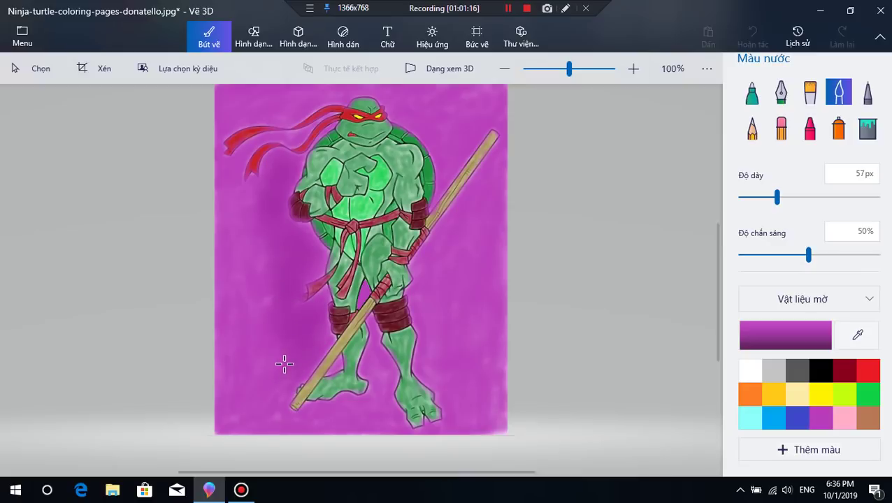
{"action": "mouse_move", "coordinate": [368, 372]}
{"action": "left_mouse_down"}
{"action": "mouse_move", "coordinate": [386, 346]}
{"action": "mouse_move", "coordinate": [379, 411]}
{"action": "mouse_move", "coordinate": [371, 332]}
{"action": "mouse_move", "coordinate": [380, 425]}
{"action": "mouse_move", "coordinate": [385, 370]}
{"action": "mouse_move", "coordinate": [335, 410]}
{"action": "mouse_move", "coordinate": [351, 405]}
{"action": "mouse_move", "coordinate": [346, 412]}
{"action": "mouse_move", "coordinate": [322, 413]}
{"action": "mouse_move", "coordinate": [389, 425]}
{"action": "mouse_move", "coordinate": [313, 418]}
{"action": "mouse_move", "coordinate": [399, 422]}
{"action": "mouse_move", "coordinate": [286, 424]}
{"action": "mouse_move", "coordinate": [286, 370]}
{"action": "mouse_move", "coordinate": [277, 420]}
{"action": "mouse_move", "coordinate": [333, 414]}
{"action": "mouse_move", "coordinate": [458, 428]}
{"action": "mouse_move", "coordinate": [416, 427]}
{"action": "mouse_move", "coordinate": [463, 412]}
{"action": "mouse_move", "coordinate": [454, 400]}
{"action": "mouse_move", "coordinate": [442, 404]}
{"action": "mouse_move", "coordinate": [421, 350]}
{"action": "mouse_move", "coordinate": [433, 385]}
{"action": "mouse_move", "coordinate": [418, 276]}
{"action": "mouse_move", "coordinate": [419, 308]}
{"action": "left_mouse_up"}
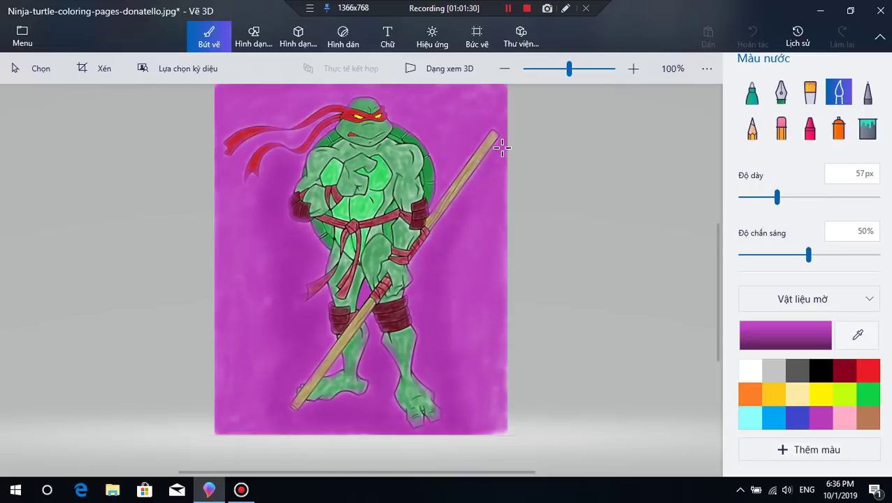
{"action": "mouse_move", "coordinate": [487, 105]}
{"action": "left_mouse_down"}
{"action": "mouse_move", "coordinate": [448, 176]}
{"action": "mouse_move", "coordinate": [467, 159]}
{"action": "mouse_move", "coordinate": [457, 145]}
{"action": "mouse_move", "coordinate": [393, 112]}
{"action": "mouse_move", "coordinate": [431, 97]}
{"action": "left_mouse_up"}
{"action": "scroll", "coordinate": [432, 98], "scroll_direction": "down", "scroll_amount": 3}
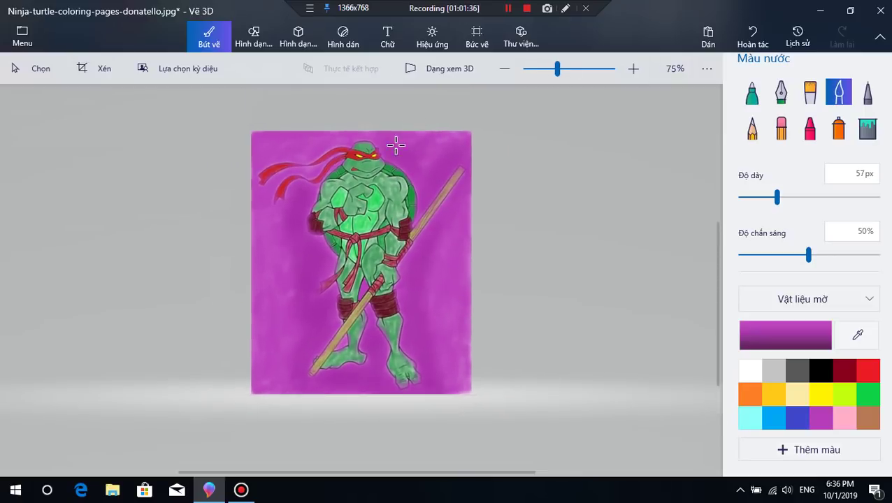
{"action": "mouse_move", "coordinate": [398, 140]}
{"action": "left_mouse_down"}
{"action": "mouse_move", "coordinate": [423, 193]}
{"action": "mouse_move", "coordinate": [399, 159]}
{"action": "mouse_move", "coordinate": [427, 157]}
{"action": "mouse_move", "coordinate": [424, 165]}
{"action": "mouse_move", "coordinate": [387, 131]}
{"action": "mouse_move", "coordinate": [262, 163]}
{"action": "mouse_move", "coordinate": [248, 192]}
{"action": "mouse_move", "coordinate": [320, 165]}
{"action": "mouse_move", "coordinate": [269, 179]}
{"action": "mouse_move", "coordinate": [263, 210]}
{"action": "mouse_move", "coordinate": [301, 206]}
{"action": "mouse_move", "coordinate": [291, 198]}
{"action": "mouse_move", "coordinate": [267, 208]}
{"action": "mouse_move", "coordinate": [303, 188]}
{"action": "left_mouse_up"}
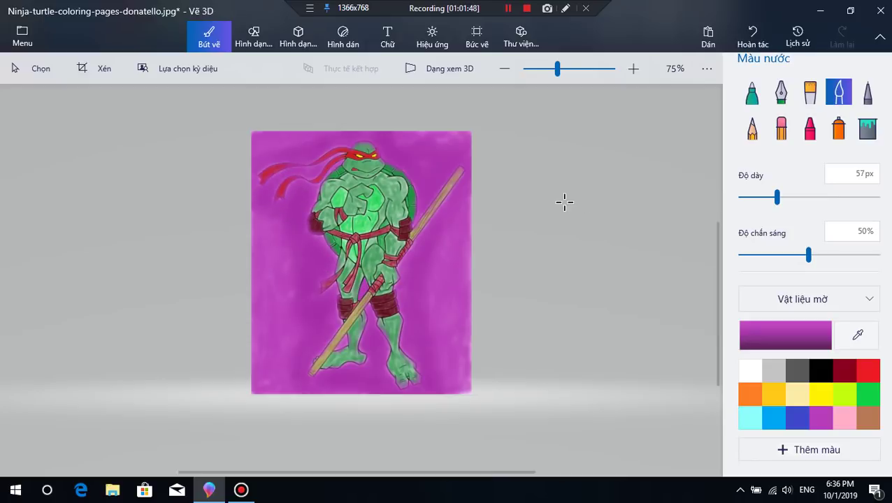
{"action": "scroll", "coordinate": [520, 225], "scroll_direction": "up", "scroll_amount": 1}
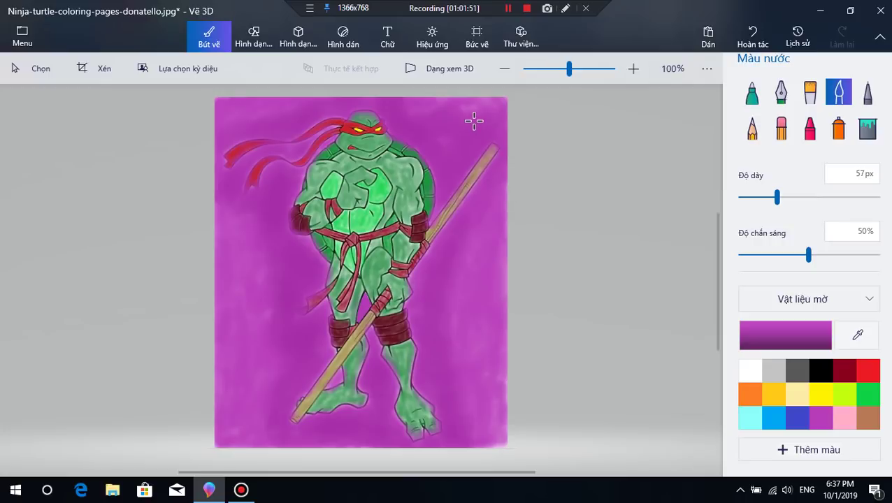
- Inspect the coloured drawing in 3D view and return to the 2D canvas
{"action": "left_click", "coordinate": [449, 68]}
{"action": "scroll", "coordinate": [519, 257], "scroll_direction": "up", "scroll_amount": 1}
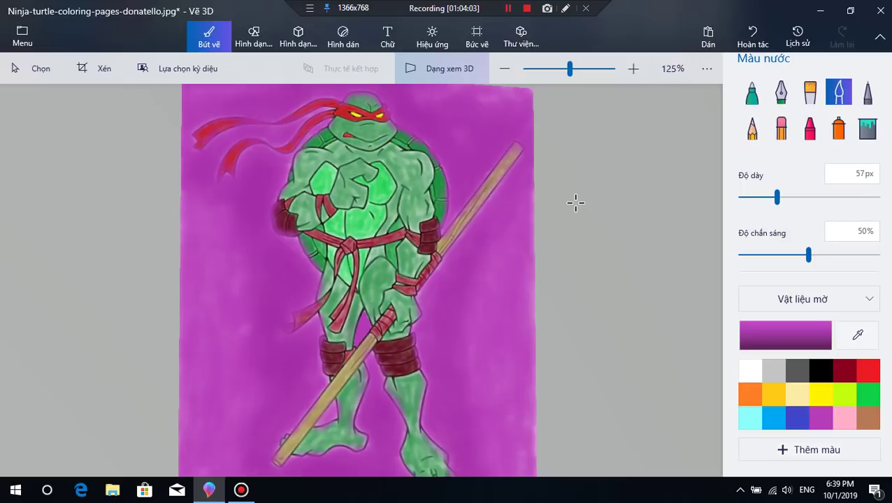
{"action": "left_click", "coordinate": [456, 67]}
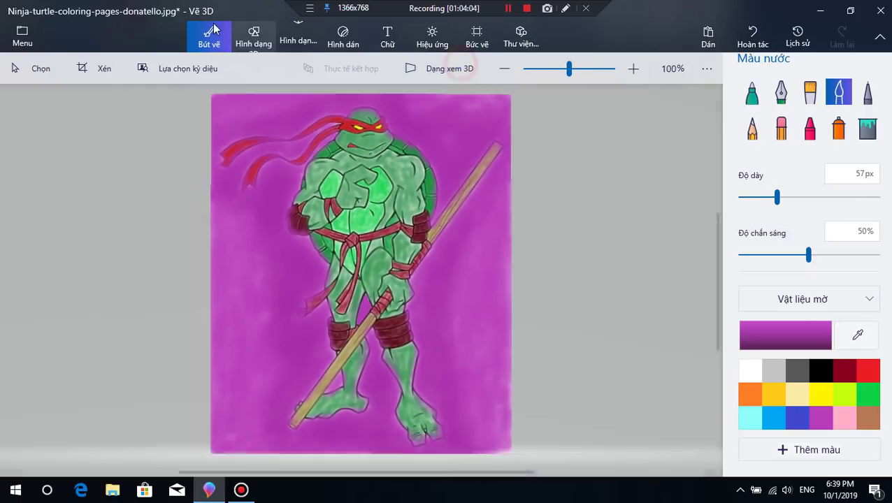
- Frame the whole drawing with an unfilled rounded square with a 10 px black outline and return to the brushes
{"action": "left_click", "coordinate": [256, 41]}
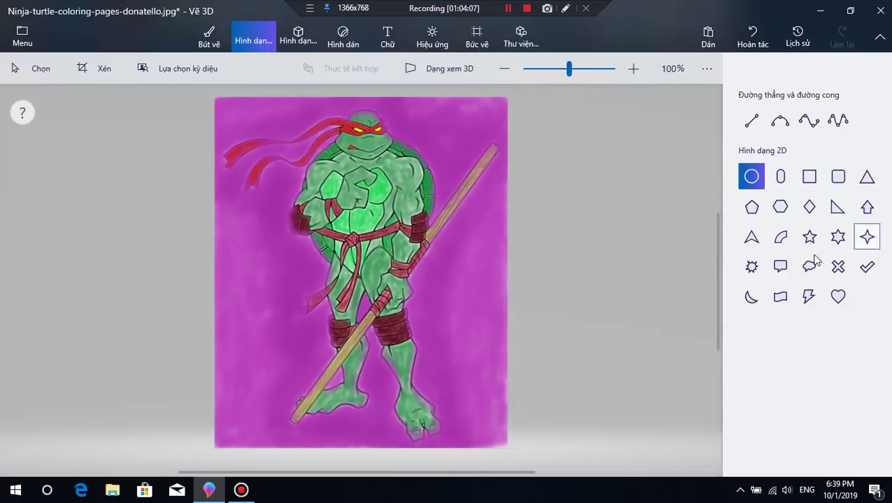
{"action": "left_click", "coordinate": [846, 180]}
{"action": "left_click_drag", "start_coordinate": [215, 97], "coordinate": [508, 449]}
{"action": "left_click", "coordinate": [605, 264]}
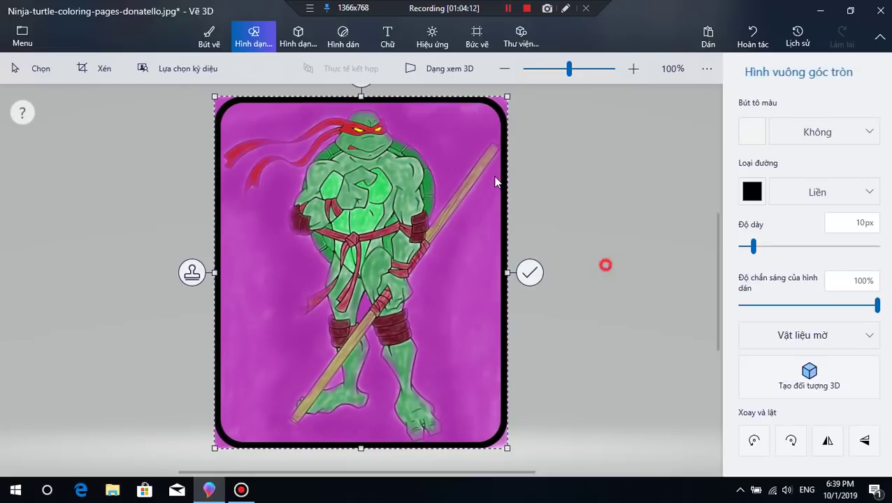
{"action": "left_click", "coordinate": [209, 35]}
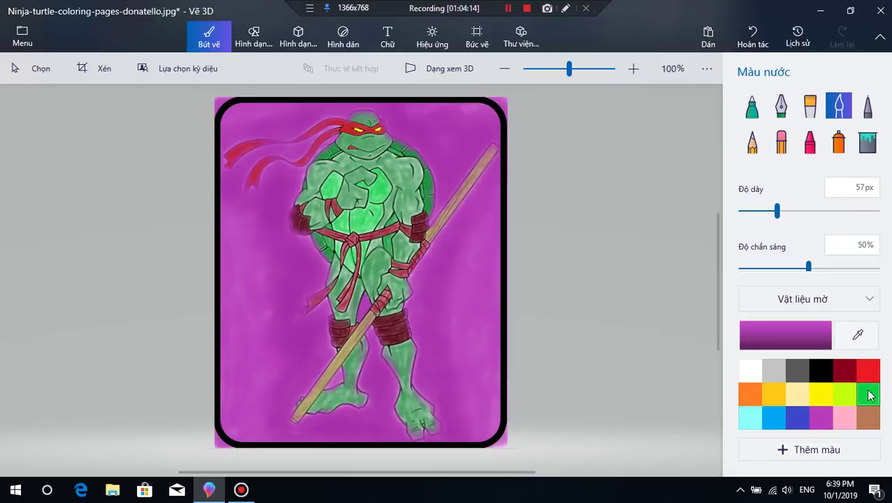
- Fill the four corners outside the black rounded border with green, using the Fill tool at 15% tolerance
{"action": "left_click", "coordinate": [870, 395]}
{"action": "left_click", "coordinate": [824, 420]}
{"action": "left_click", "coordinate": [868, 393]}
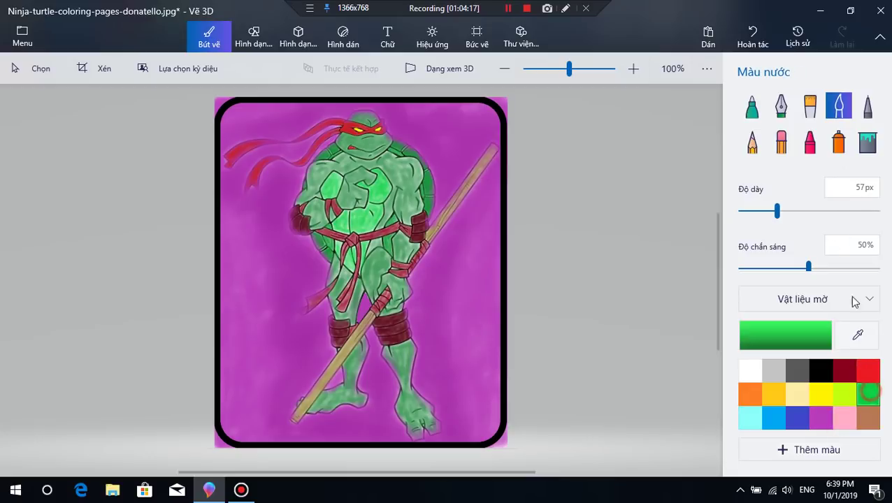
{"action": "left_click", "coordinate": [867, 140]}
{"action": "left_click", "coordinate": [503, 107]}
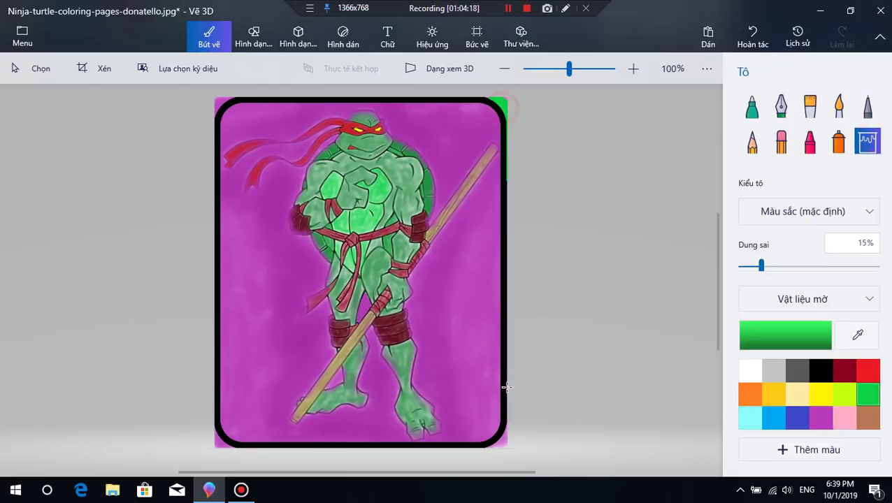
{"action": "left_click", "coordinate": [505, 444]}
{"action": "left_click", "coordinate": [219, 443]}
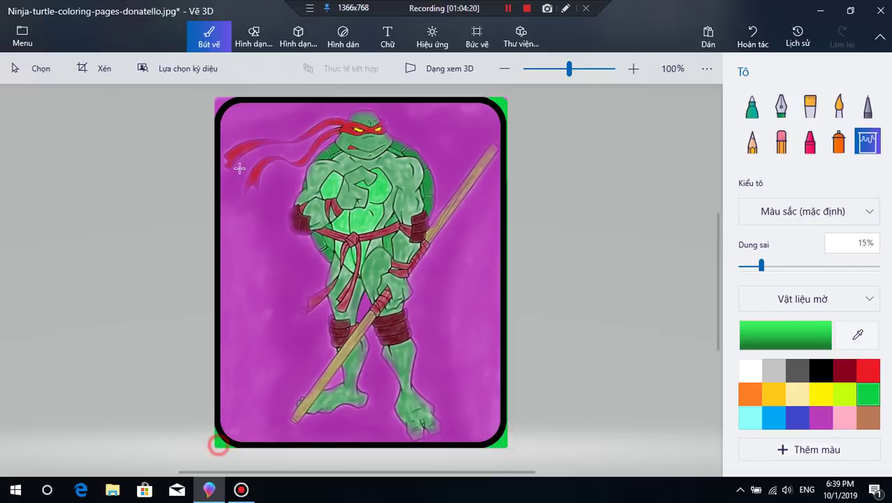
{"action": "left_click", "coordinate": [218, 100]}
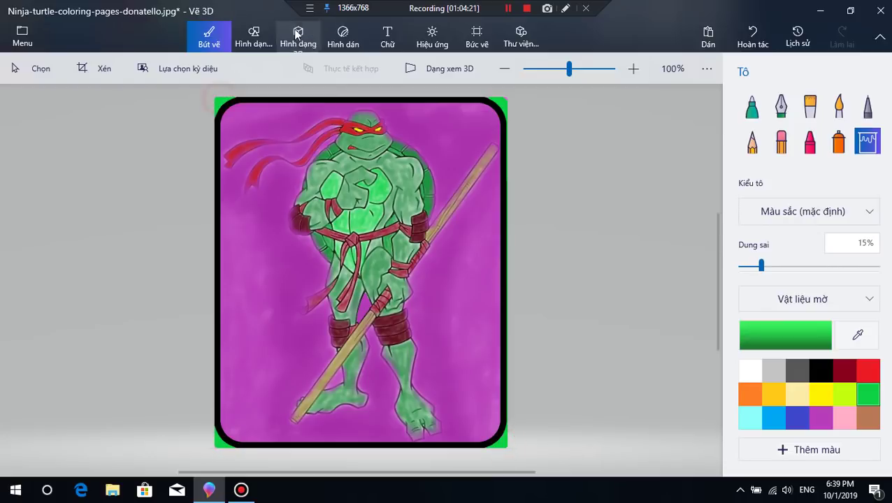
- Examine the framed drawing with its filled corners in 3D view from a slightly turned angle
{"action": "left_click", "coordinate": [470, 68]}
{"action": "scroll", "coordinate": [571, 181], "scroll_direction": "down", "scroll_amount": 2}
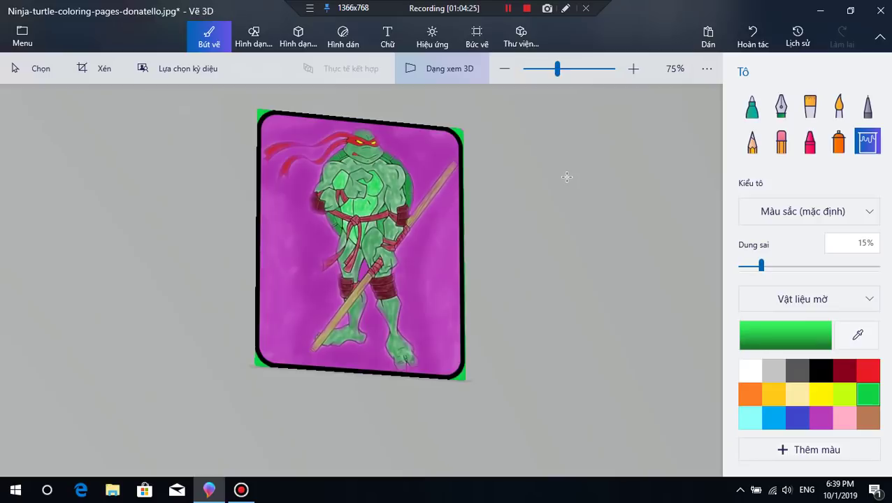
{"action": "scroll", "coordinate": [566, 175], "scroll_direction": "up", "scroll_amount": 1}
{"action": "left_click_drag", "start_coordinate": [563, 172], "coordinate": [591, 182]}
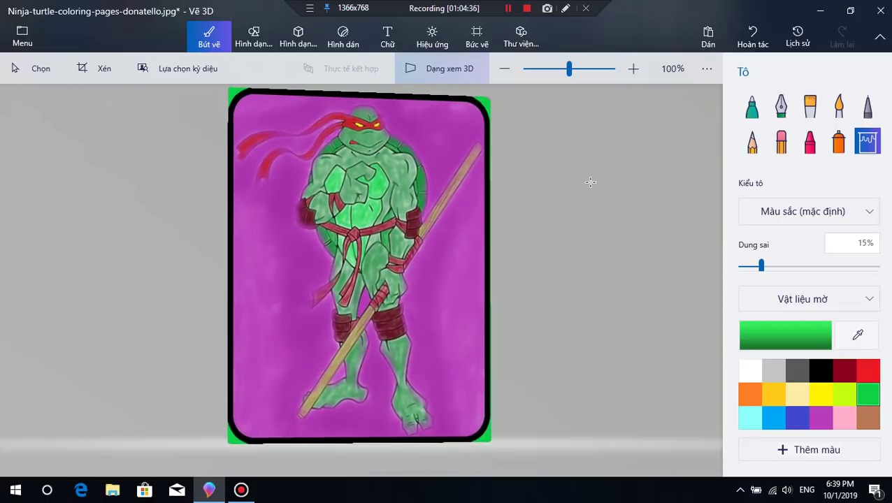